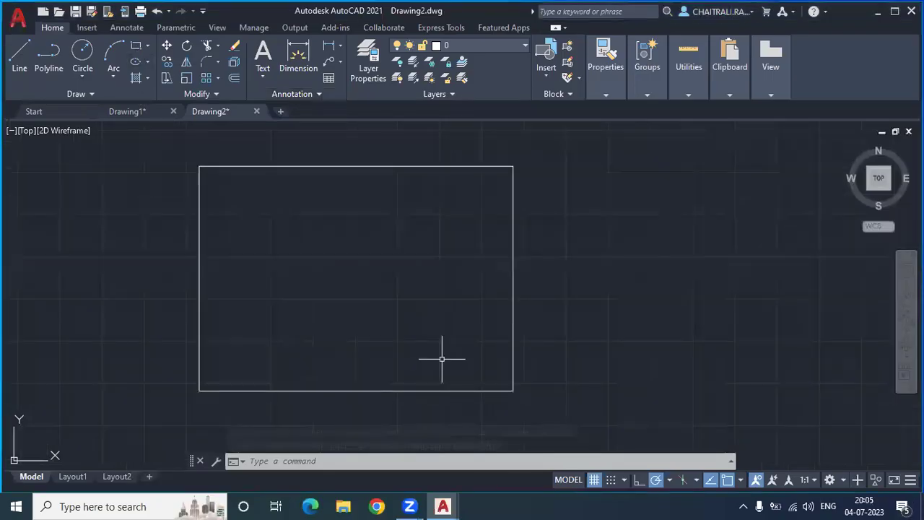
Draw the smaller title block rectangle in the lower-right part of the border and centre it.
click(136, 46)
scroll(476, 372, up, 2)
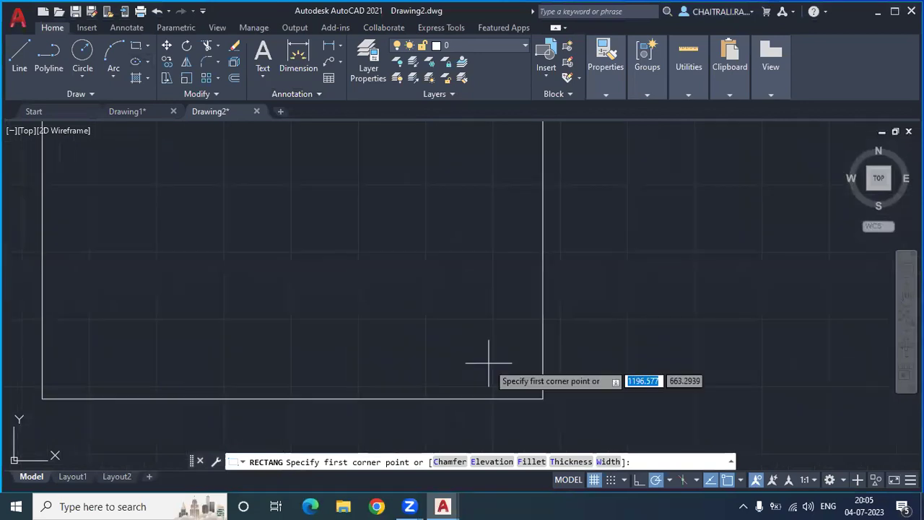
scroll(488, 363, down, 2)
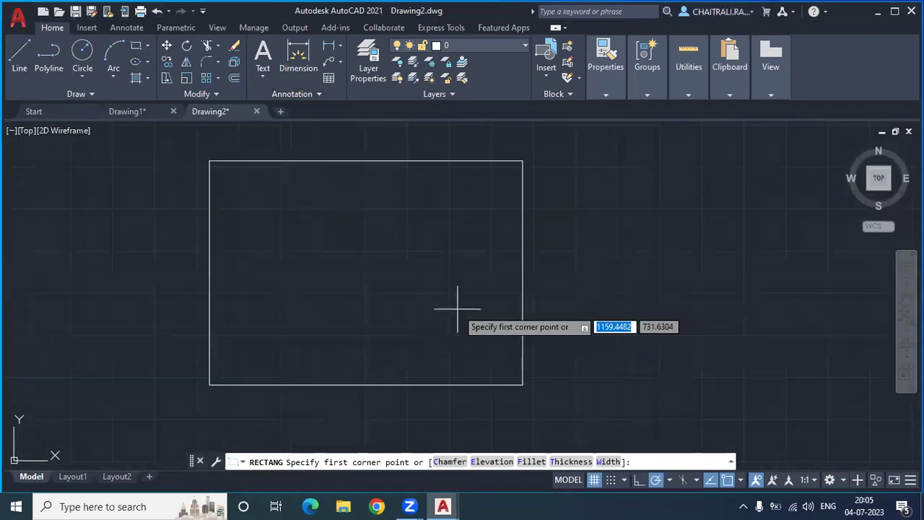
scroll(519, 382, up, 2)
click(522, 384)
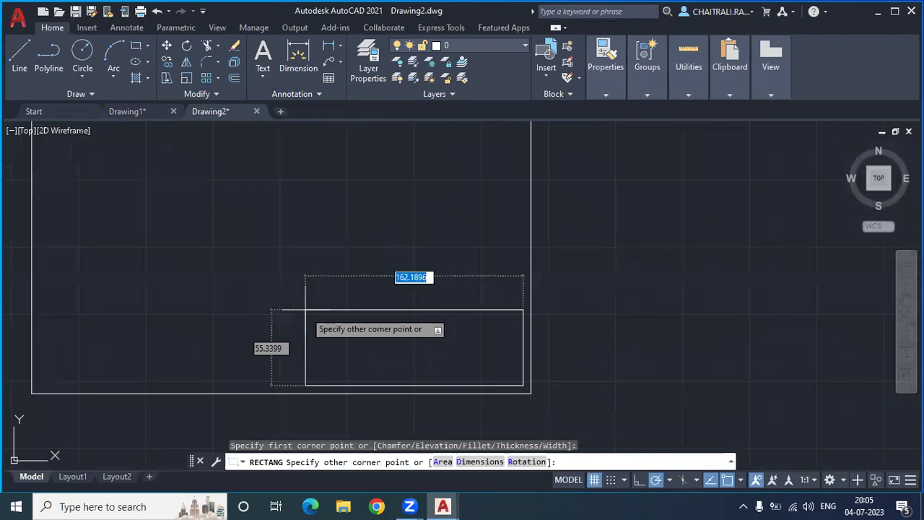
click(295, 287)
scroll(348, 334, up, 2)
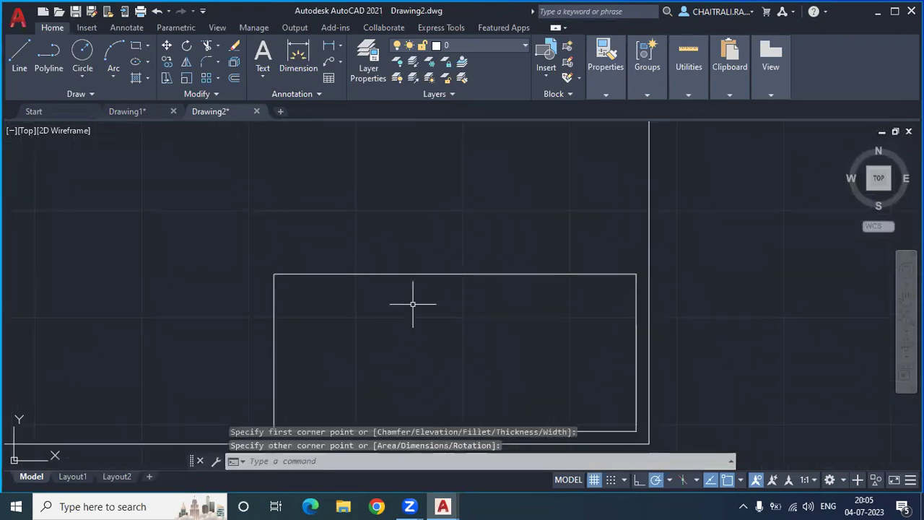
middle_drag(413, 304, 411, 246)
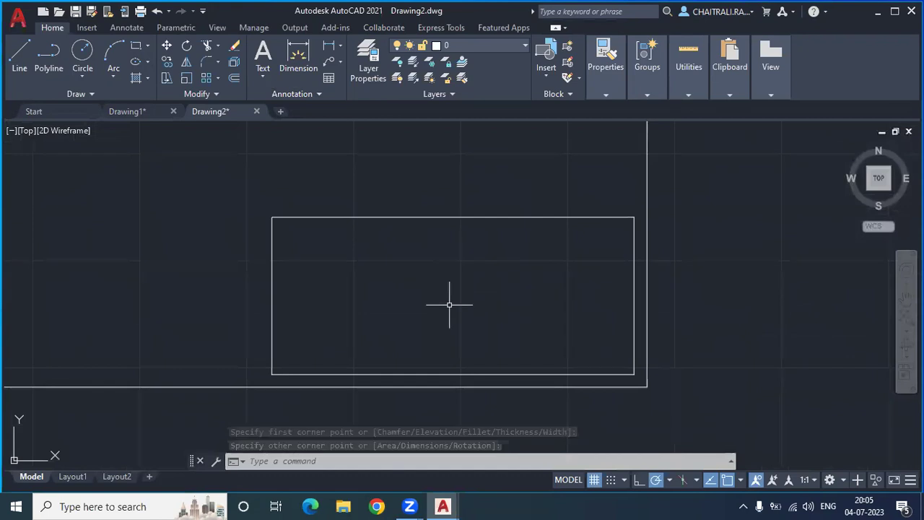
middle_drag(449, 305, 427, 303)
Draw two horizontal lines edge to edge and one vertical line top to bottom across the title block.
click(20, 54)
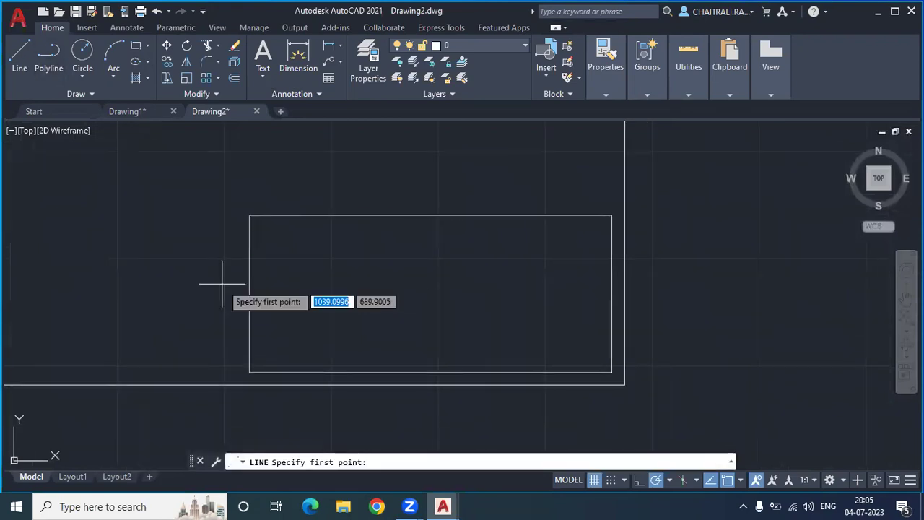
click(250, 254)
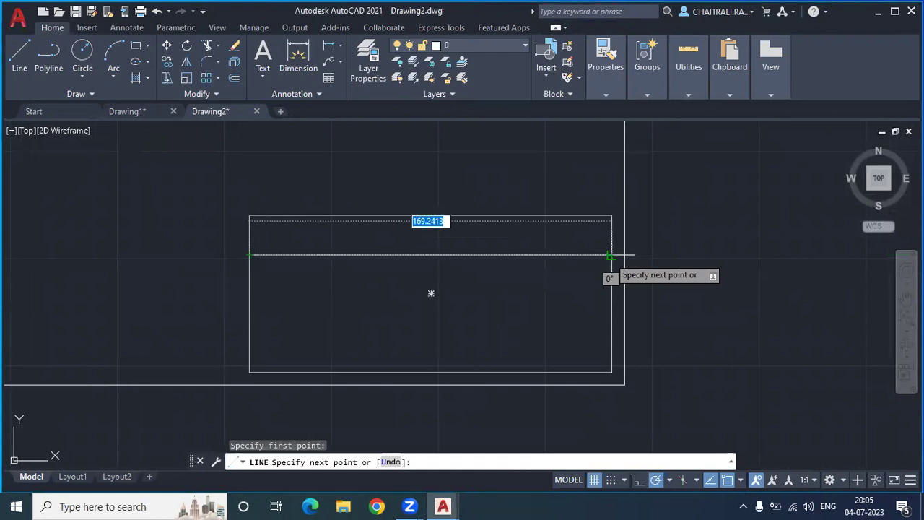
click(610, 254)
key(Return)
key(Return)
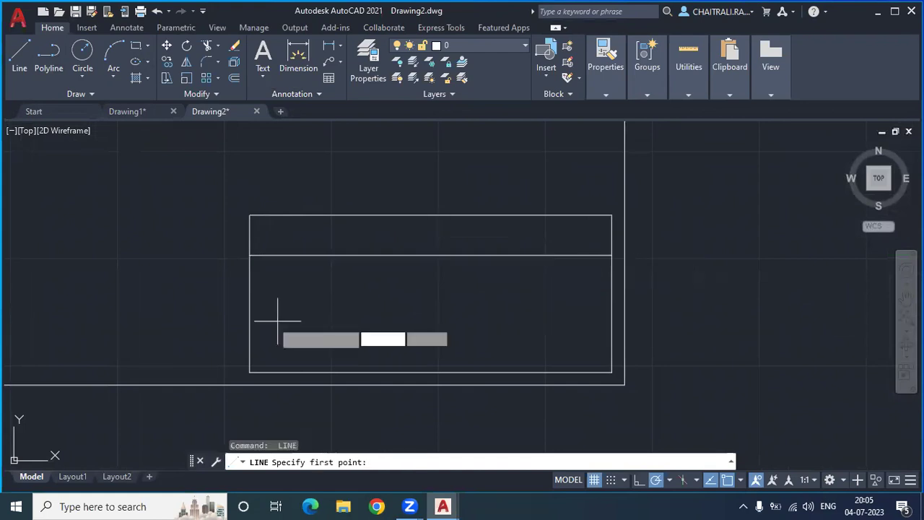
click(251, 313)
click(610, 314)
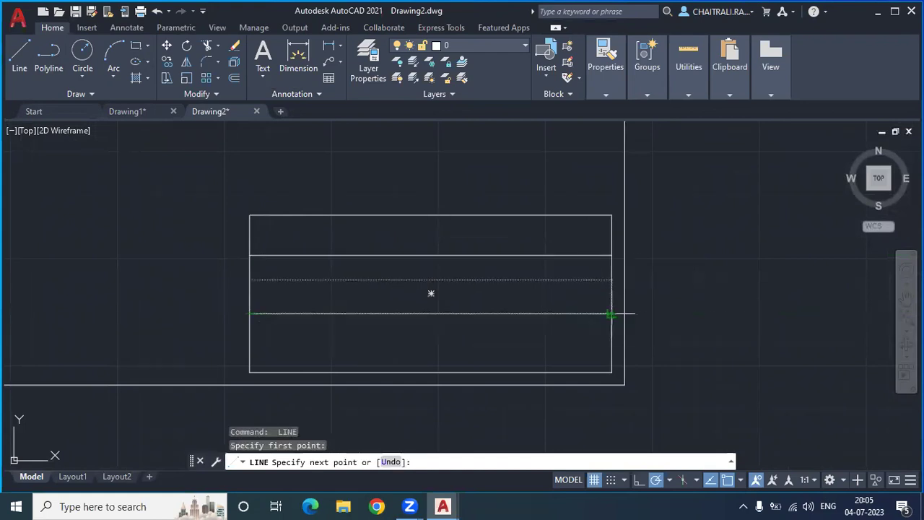
key(Return)
key(Return)
click(358, 215)
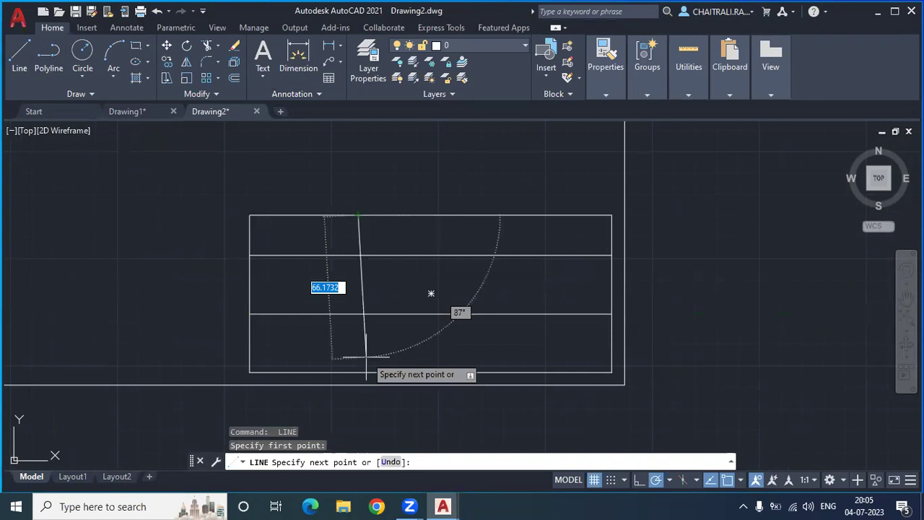
click(358, 372)
key(Return)
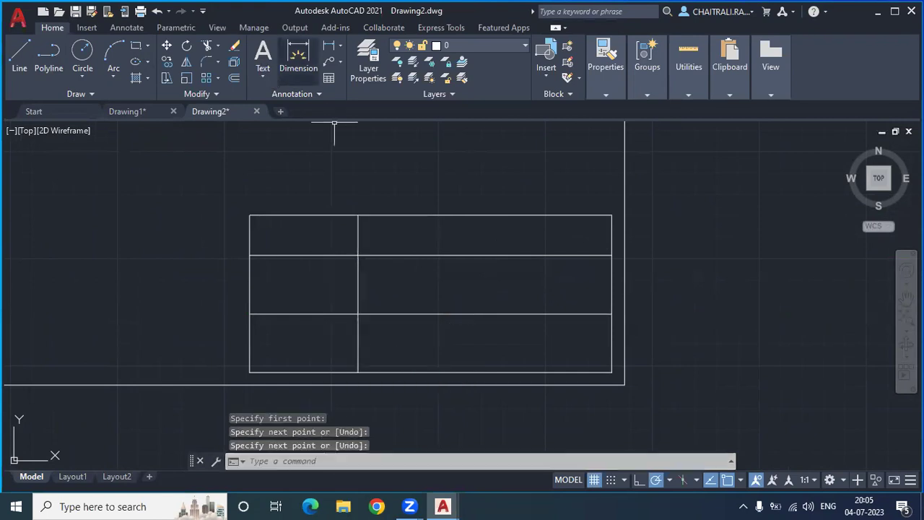
scroll(362, 240, up, 2)
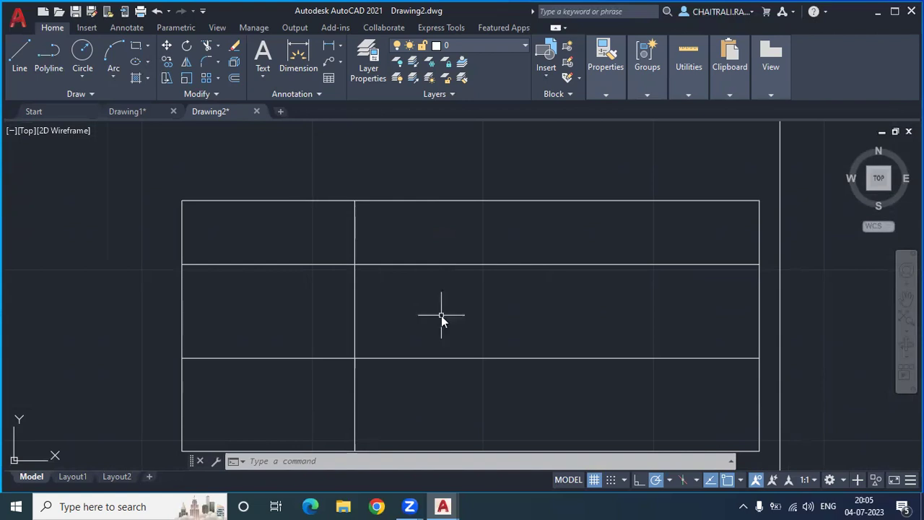
Add multiline text 'Project Name-' in the top-right cell and 'Date-' in the middle-right cell.
text(T)
key(Return)
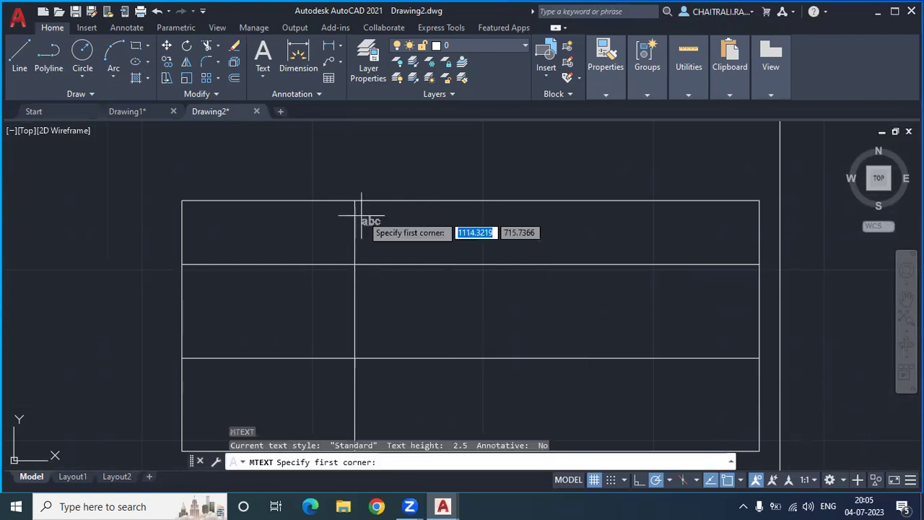
click(368, 215)
click(474, 252)
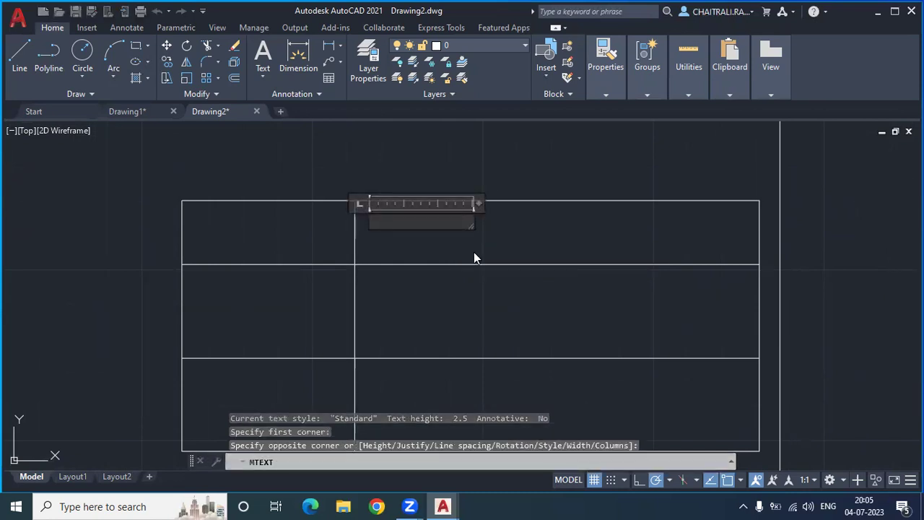
text(Proje)
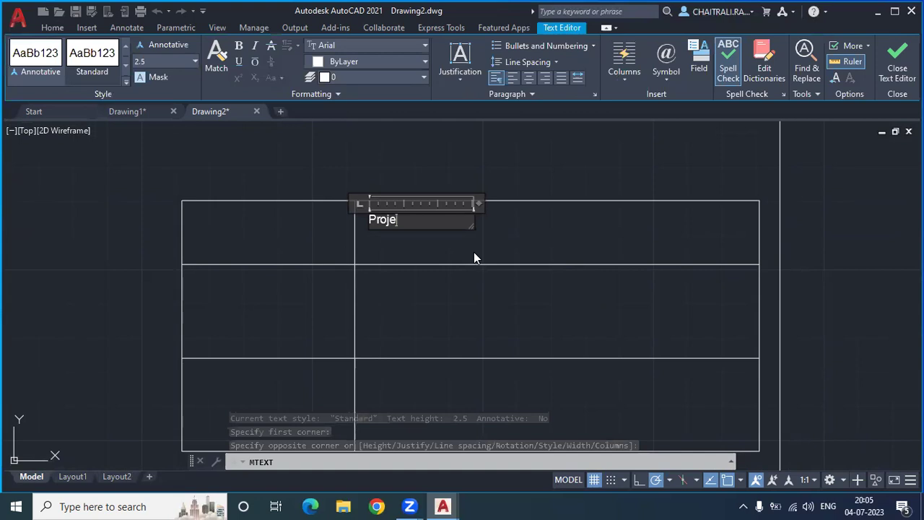
text(ct Name-)
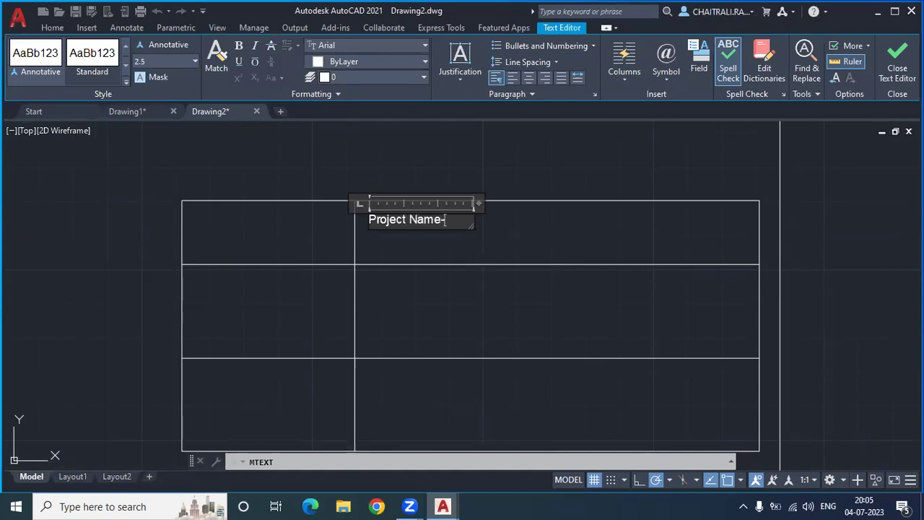
click(439, 268)
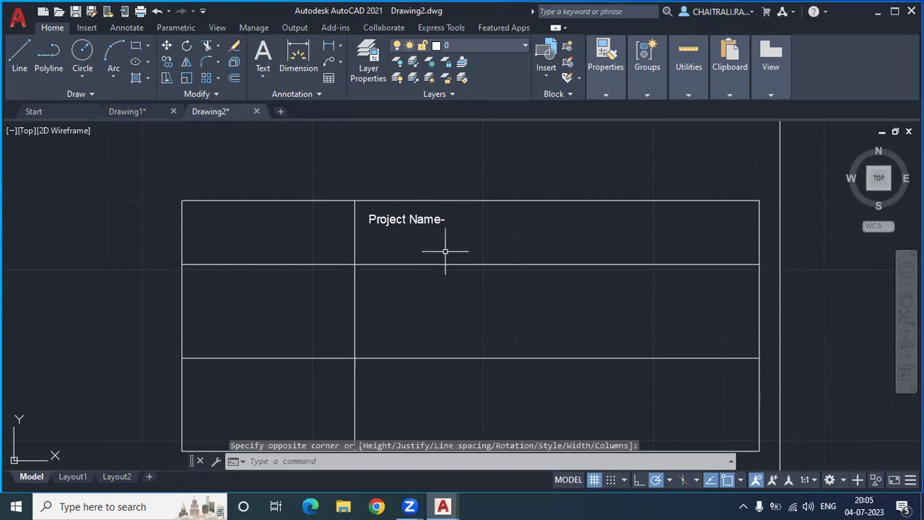
key(Return)
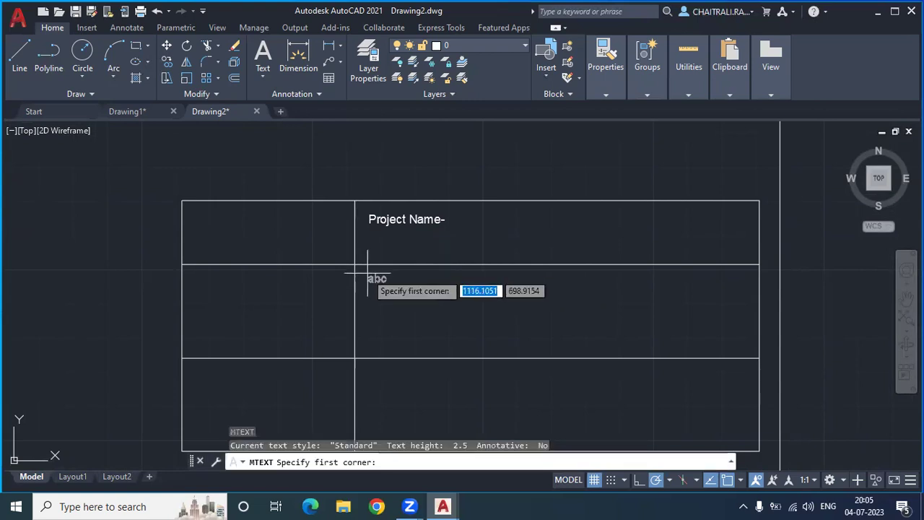
click(366, 273)
click(477, 319)
text(Date-)
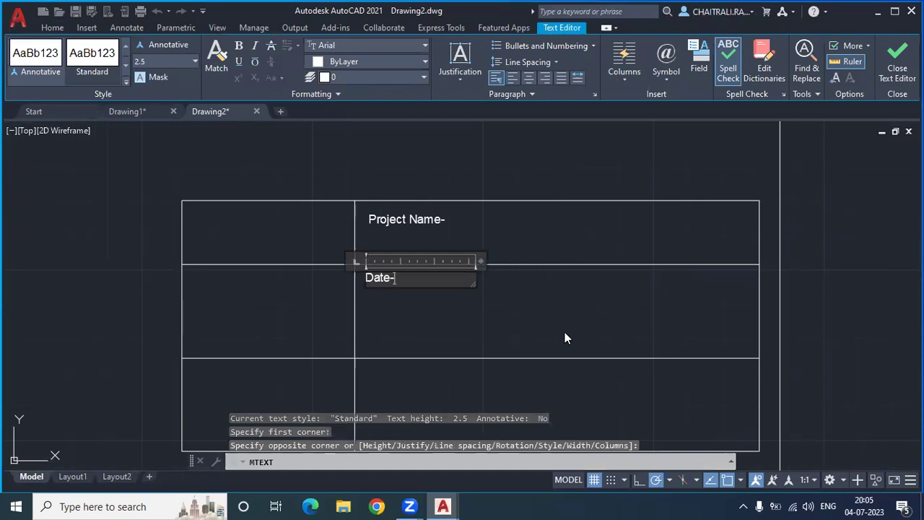
click(419, 285)
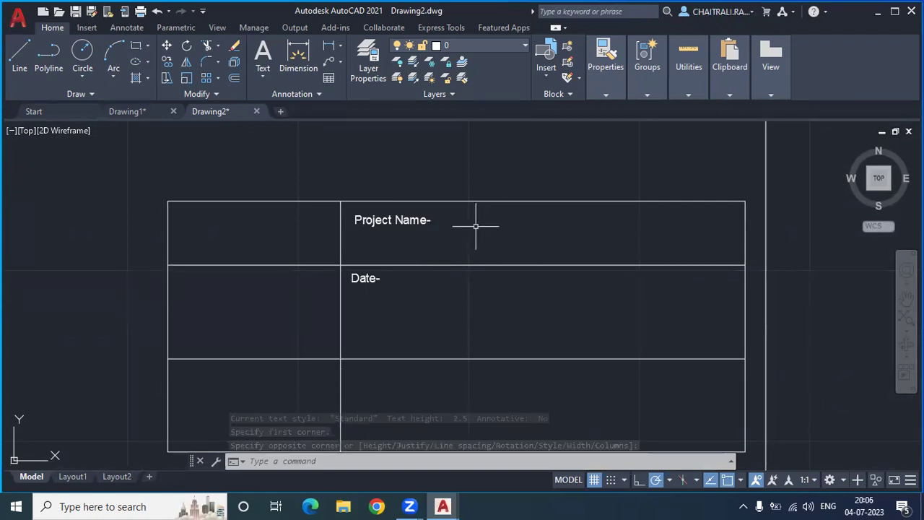
Define attribute pn with prompt 'What is Project name?' and default Boiler, placed beside Project Name-.
text(At)
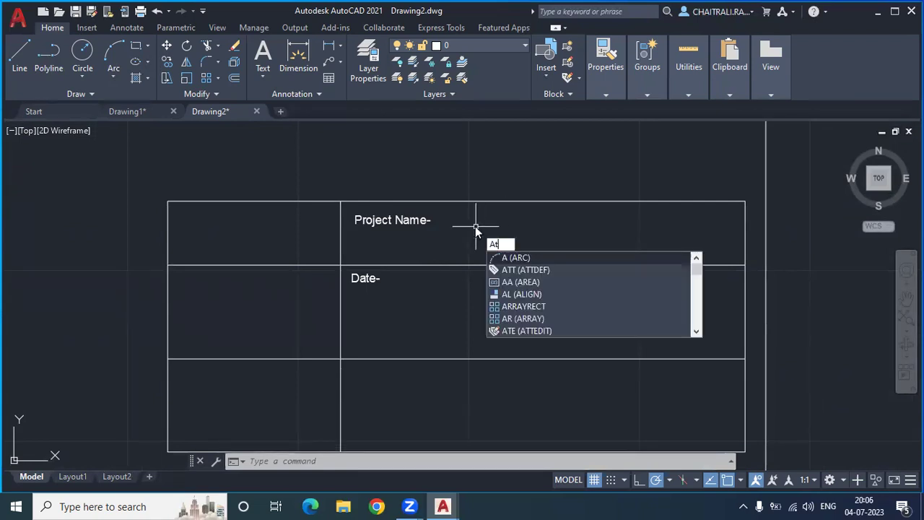
text(t)
key(Return)
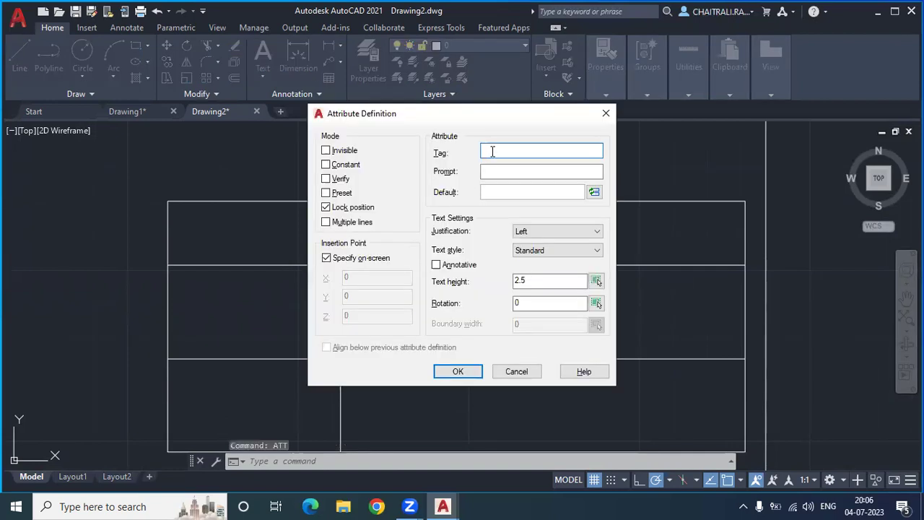
text(p)
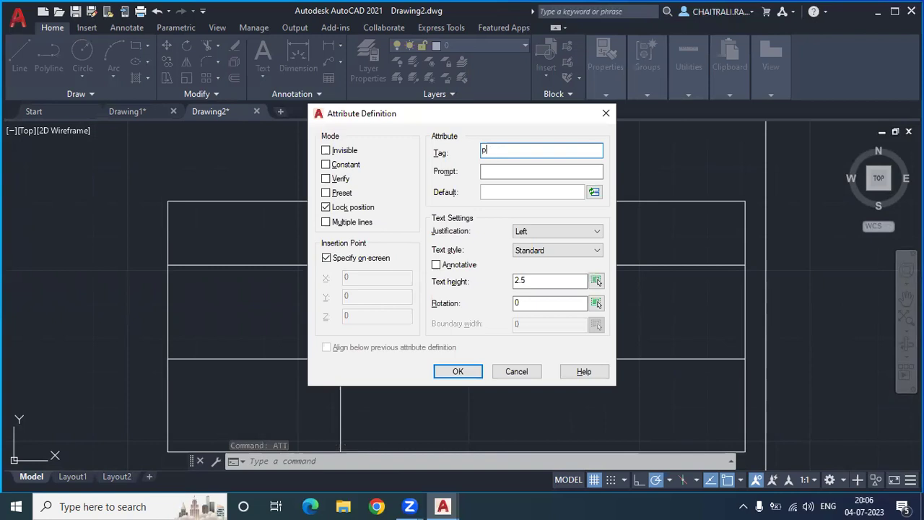
text(n)
key(Tab)
text(What is Project name?)
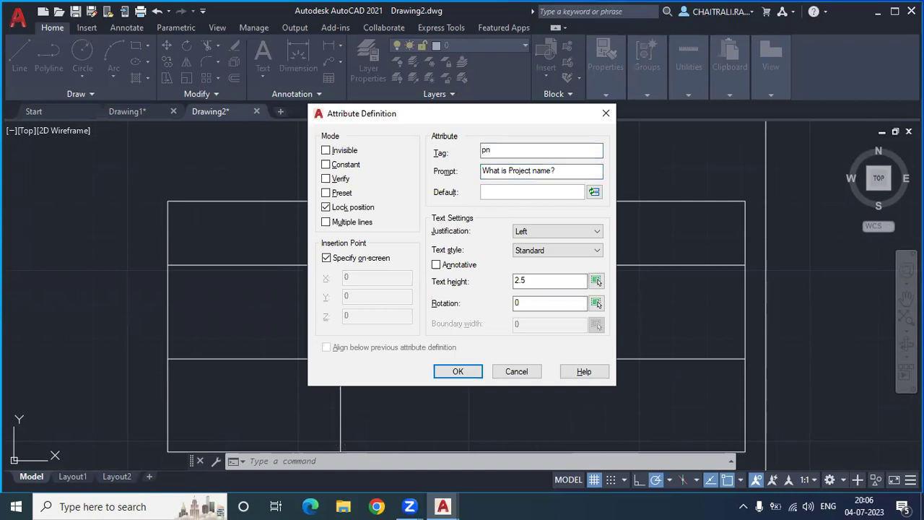
text(Boiler)
double_click(491, 191)
click(521, 283)
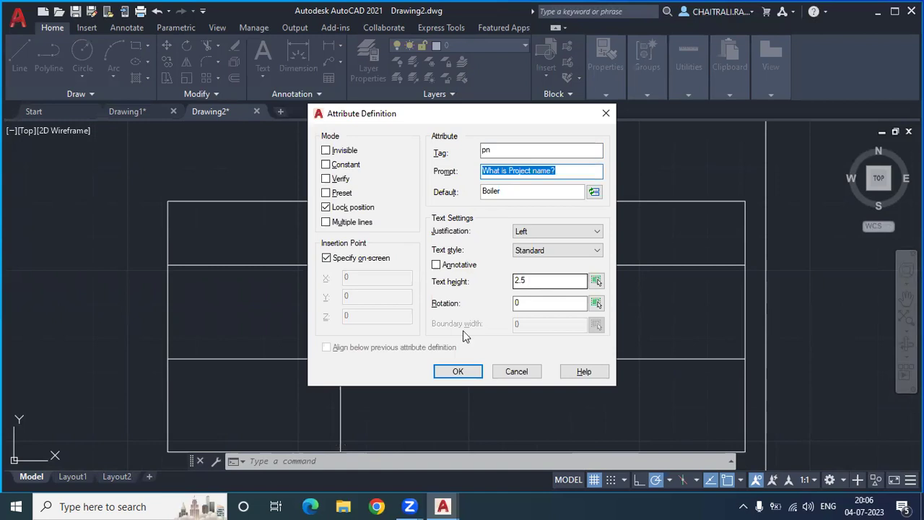
click(457, 372)
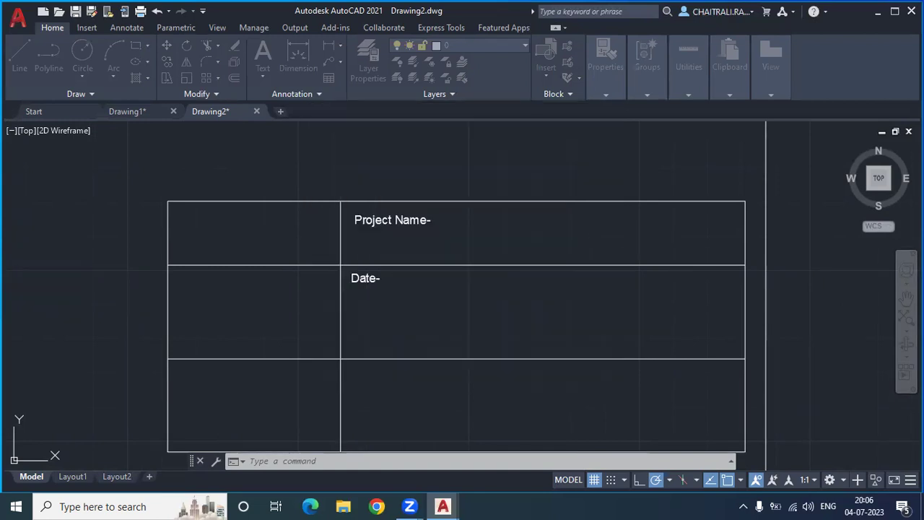
click(480, 225)
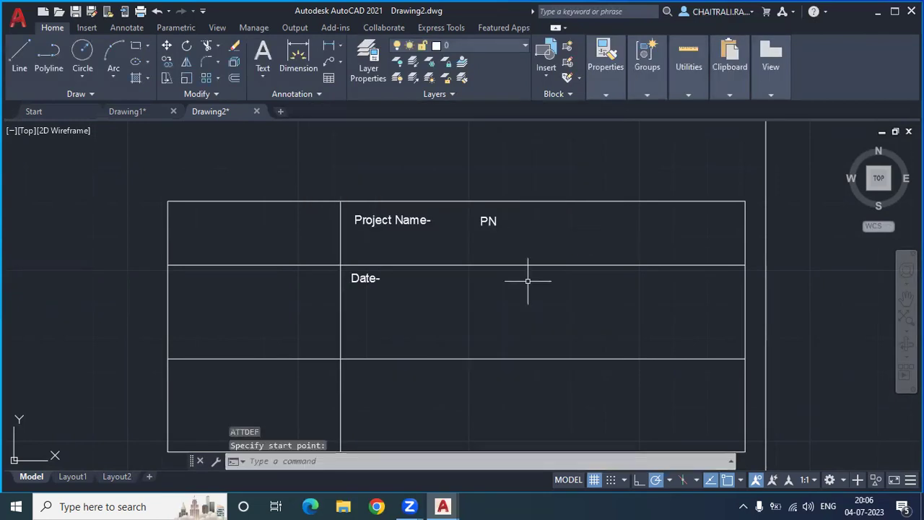
scroll(482, 239, up, 2)
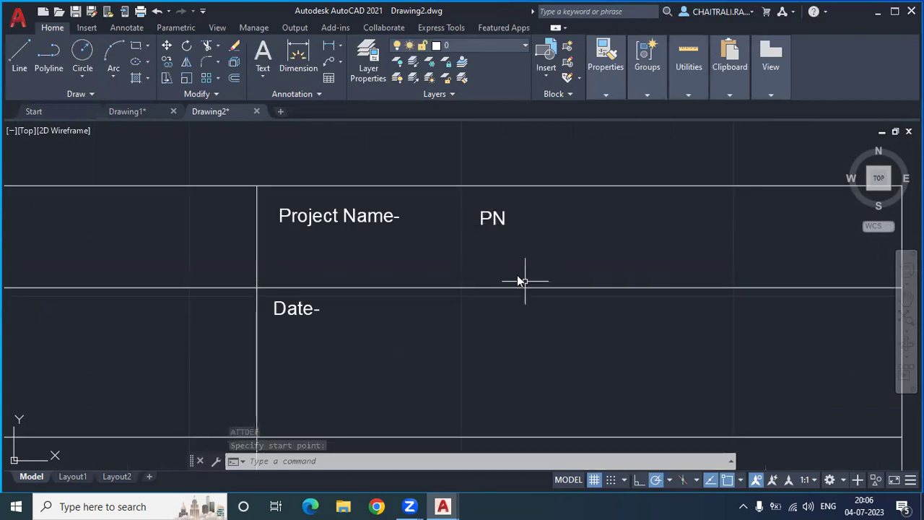
Define attribute date with prompt 'What is Project Date?' and default 23/07/23, placed beside Date-.
text(At)
key(Return)
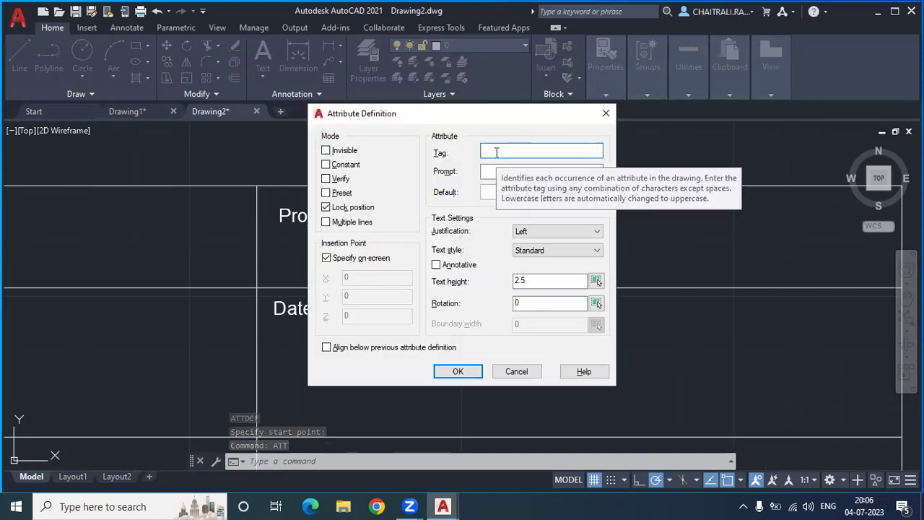
text(date)
key(Tab)
text(What is Project Date?)
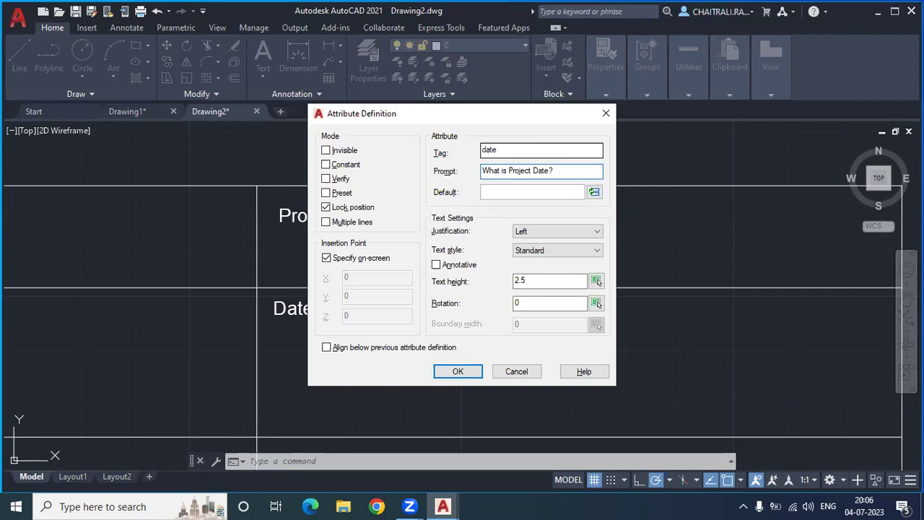
key(Tab)
text(23/)
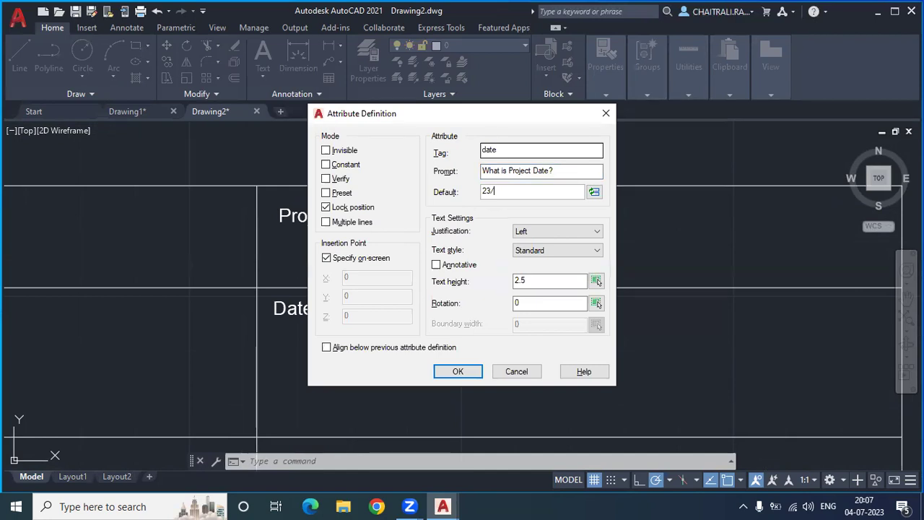
text(07)
text(/23)
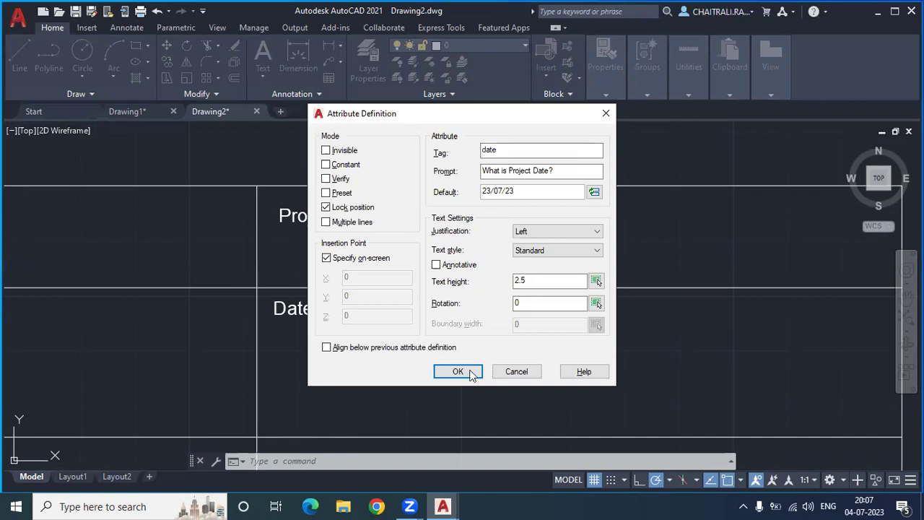
key(Return)
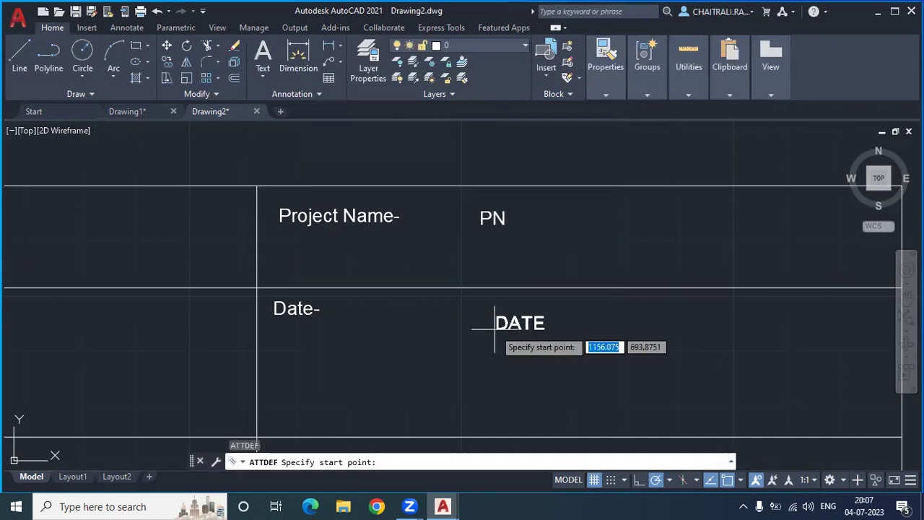
click(484, 316)
scroll(495, 256, down, 2)
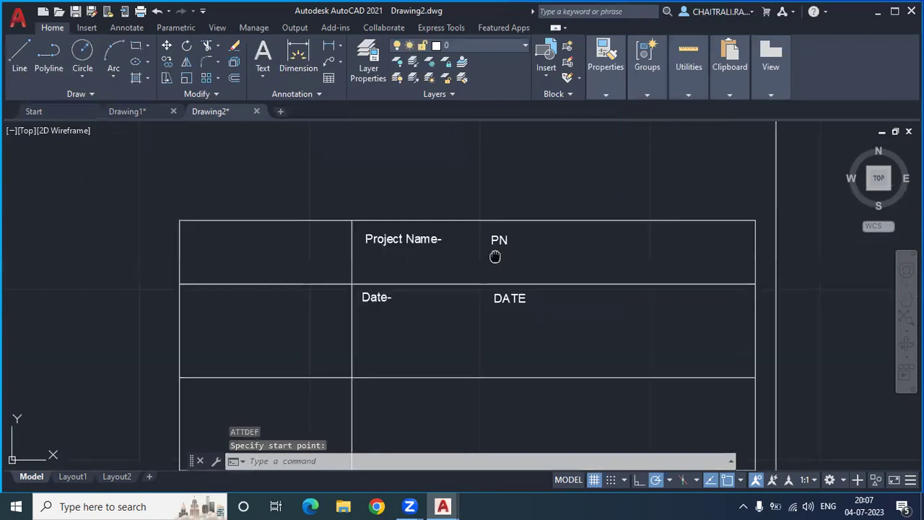
scroll(475, 296, down, 4)
scroll(463, 308, up, 2)
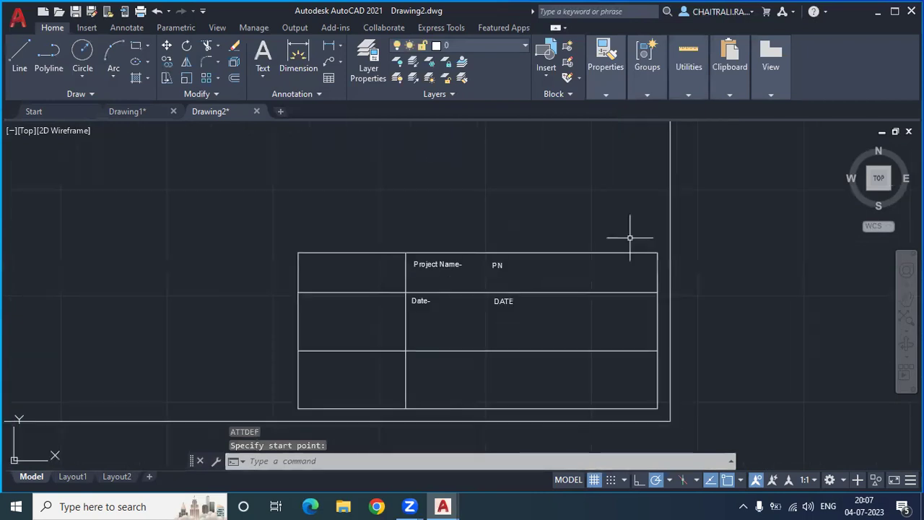
scroll(482, 265, up, 2)
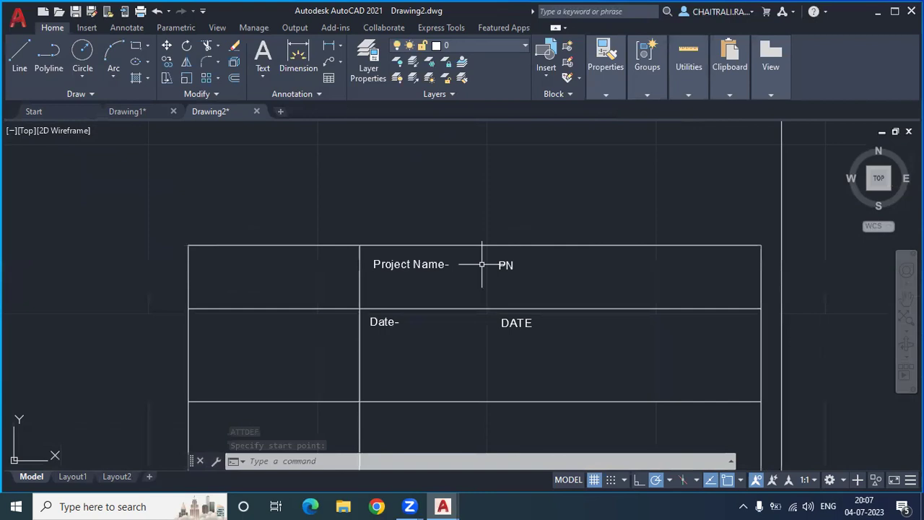
scroll(482, 264, up, 2)
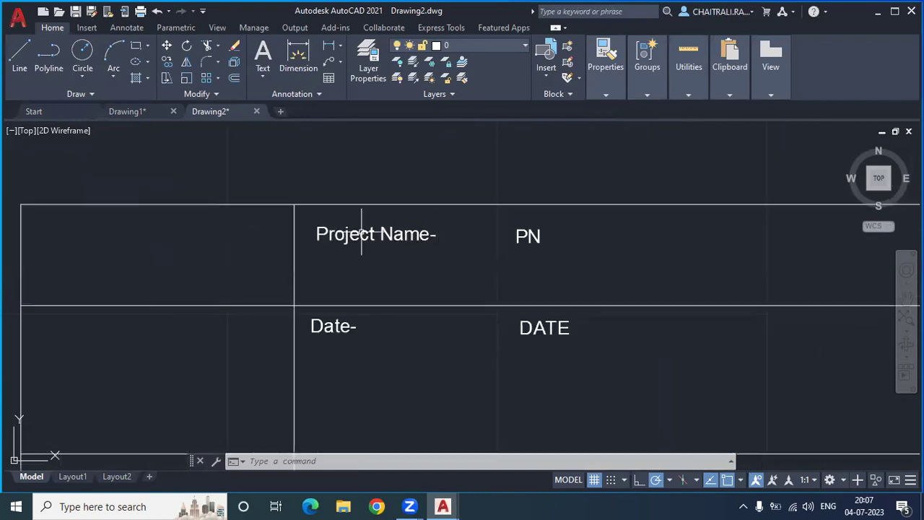
scroll(361, 234, down, 10)
scroll(363, 258, up, 3)
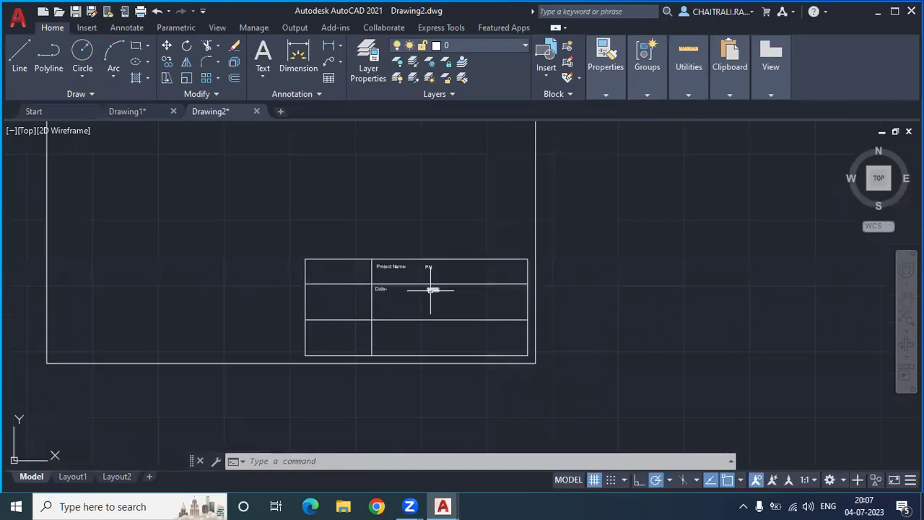
scroll(431, 289, up, 4)
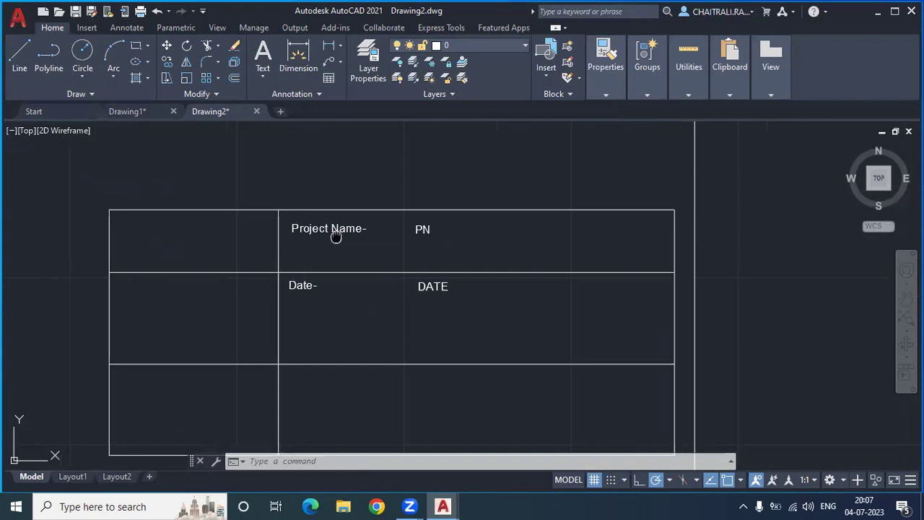
scroll(334, 238, down, 2)
middle_drag(334, 237, 399, 270)
scroll(441, 275, down, 5)
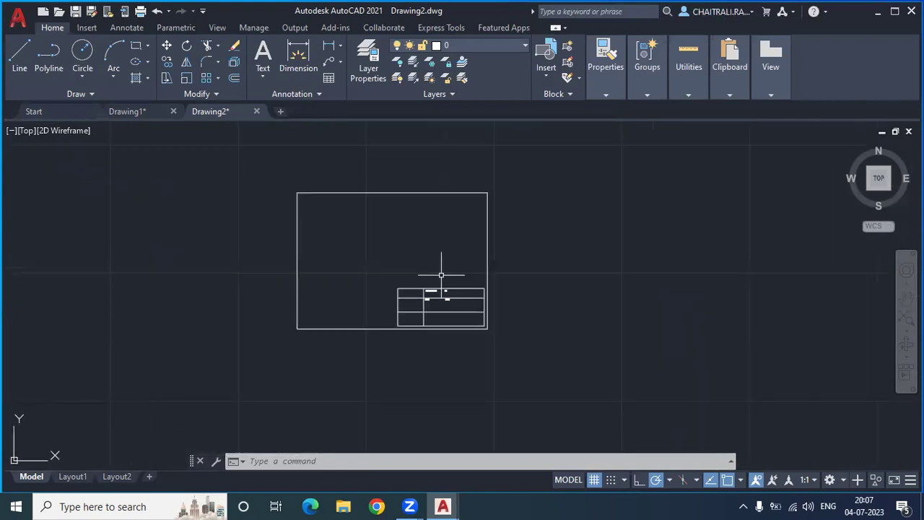
scroll(436, 299, up, 4)
scroll(429, 287, up, 6)
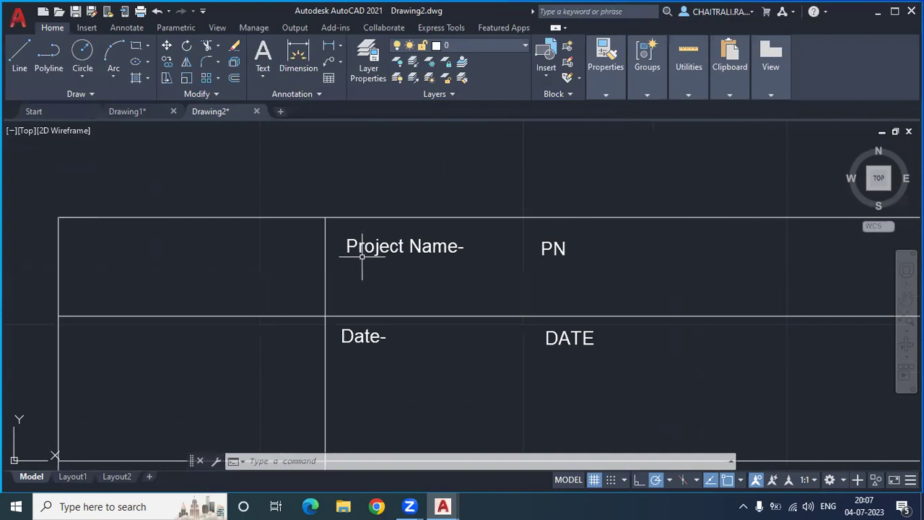
Start a block named 'sheet template' with its base point at the border's top-left corner.
scroll(509, 249, down, 5)
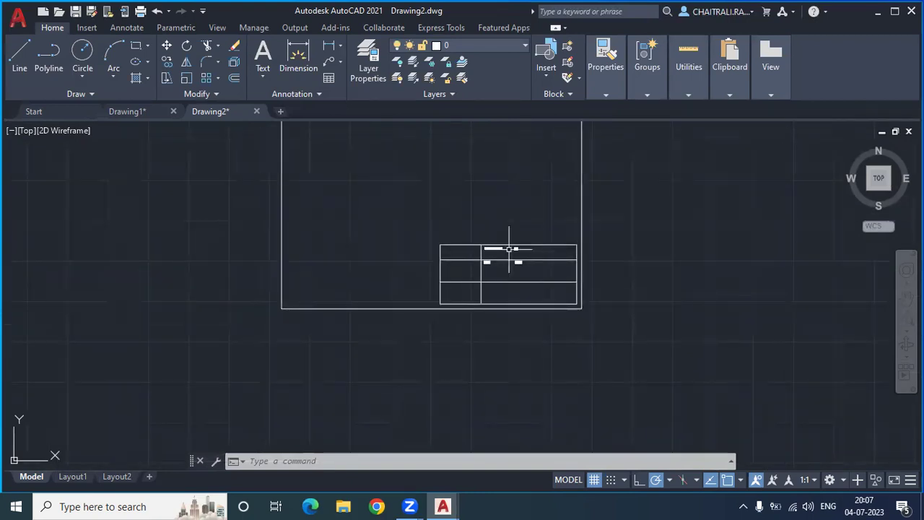
scroll(509, 249, down, 2)
text(b)
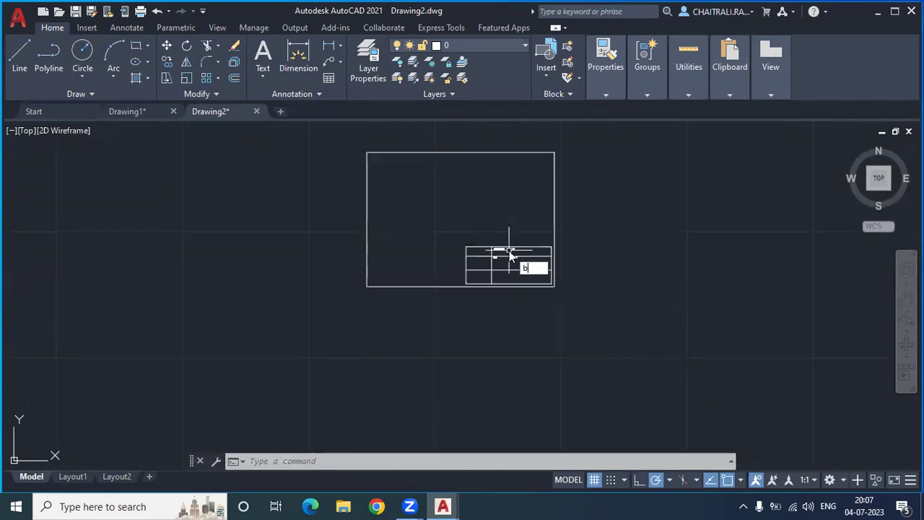
key(Return)
text(sheet)
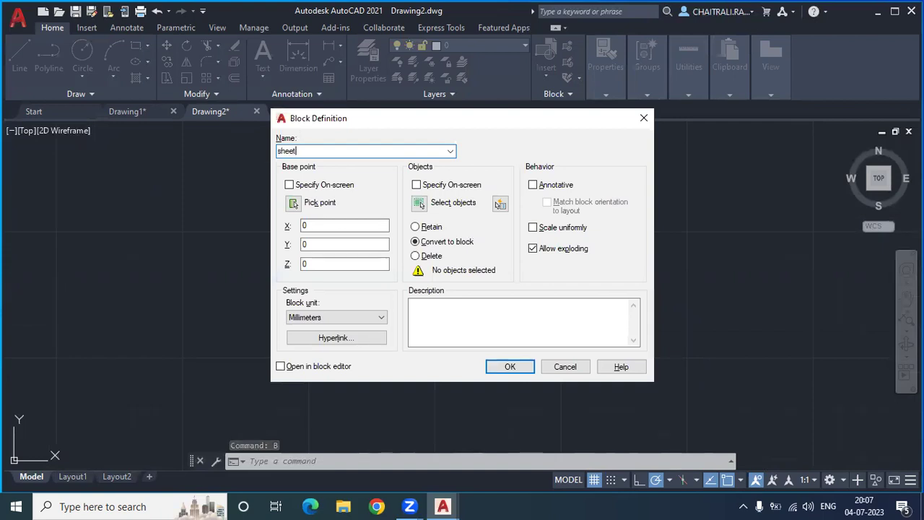
text( template)
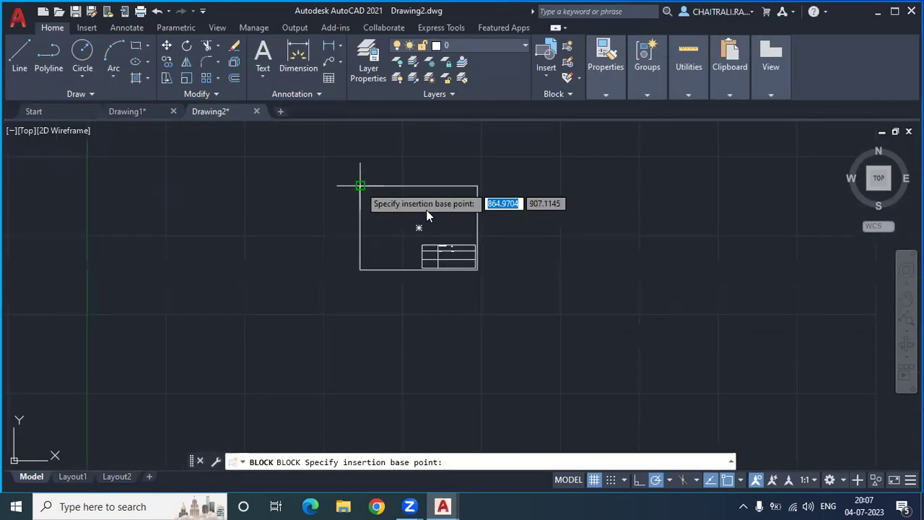
click(361, 181)
Window-select the border and title block, create the block, and accept Boiler and 23/07/23.
click(418, 203)
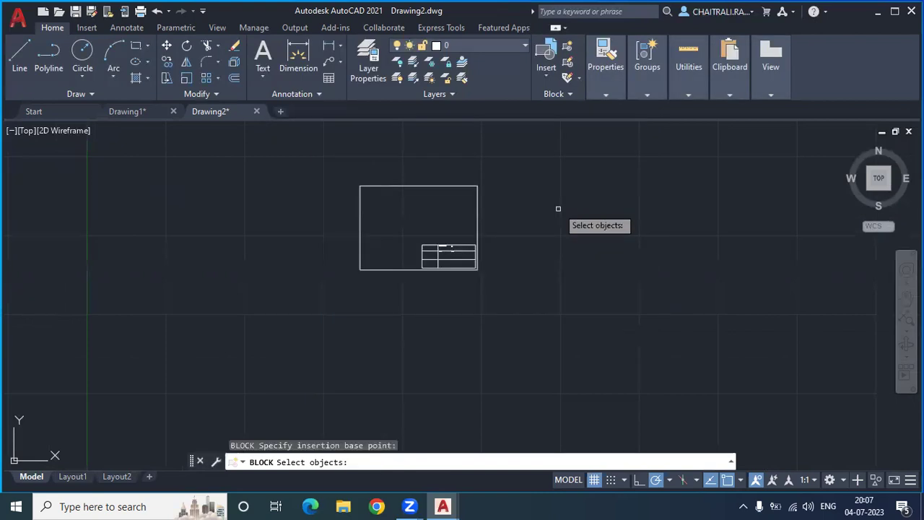
click(517, 165)
click(371, 250)
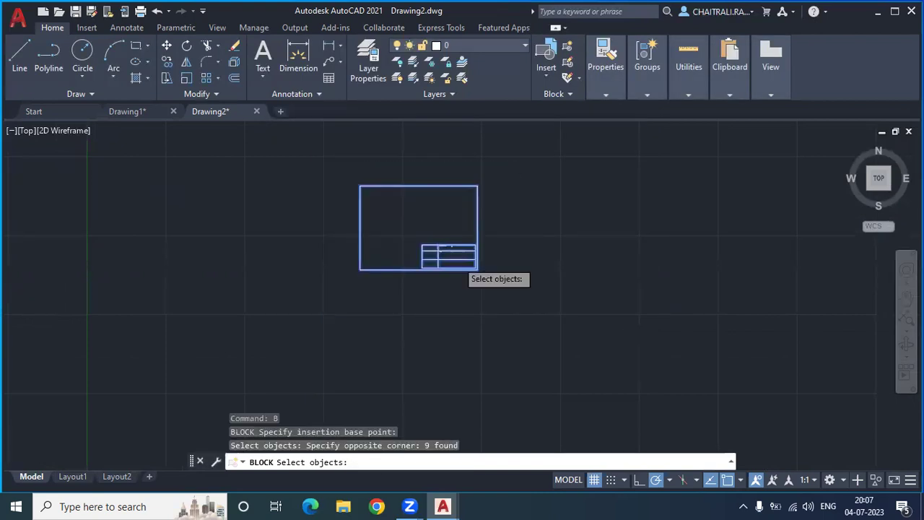
scroll(453, 257, up, 5)
scroll(439, 215, up, 2)
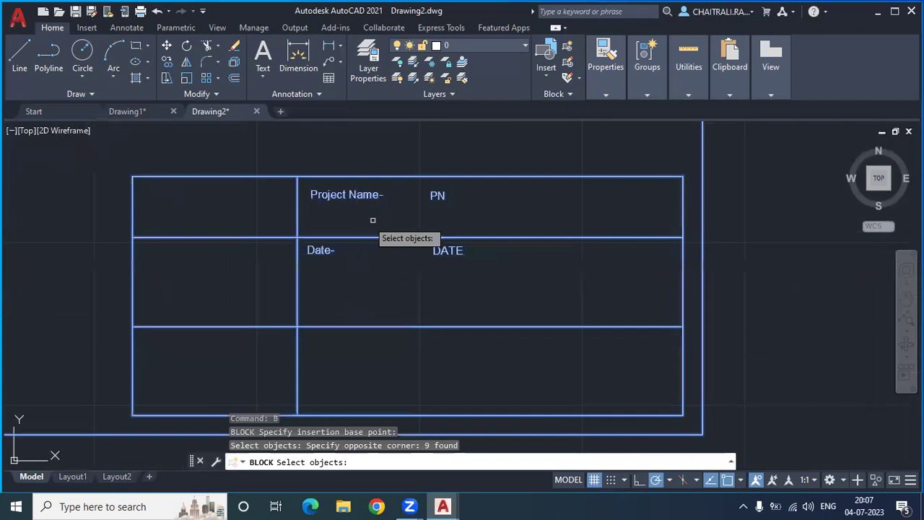
key(Return)
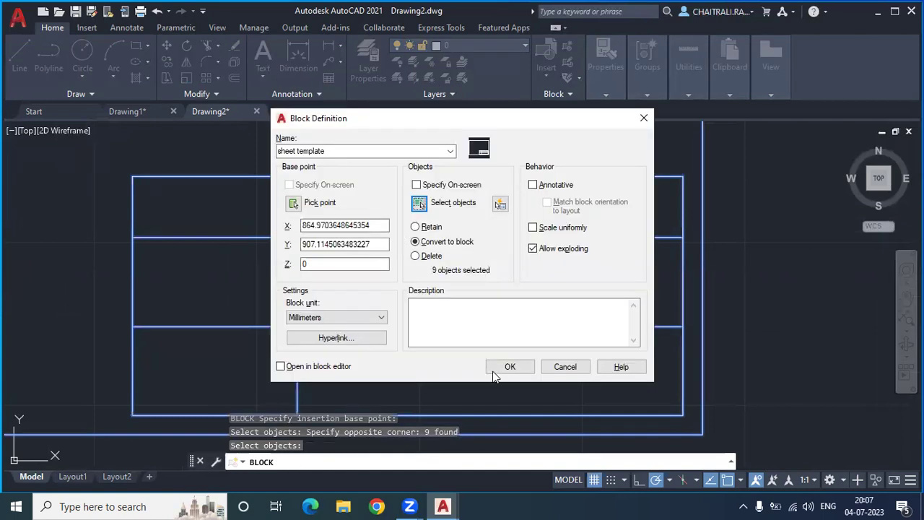
click(498, 369)
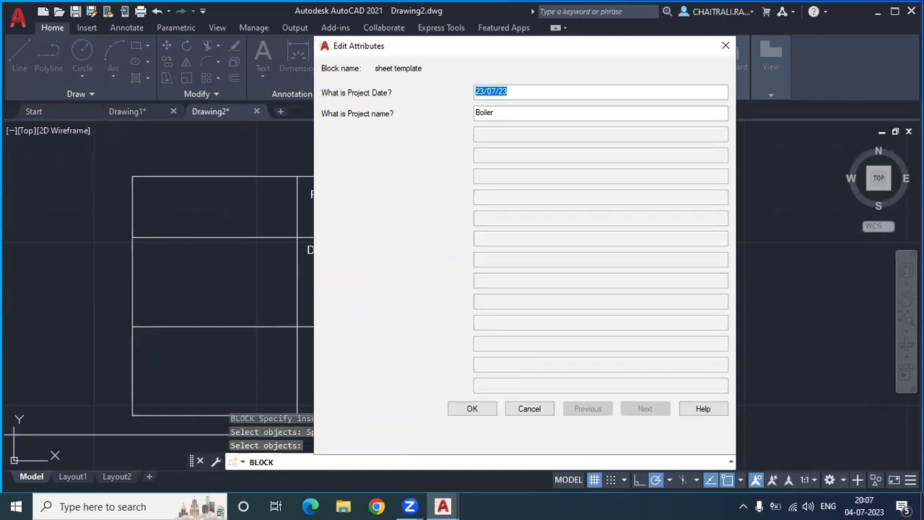
click(472, 409)
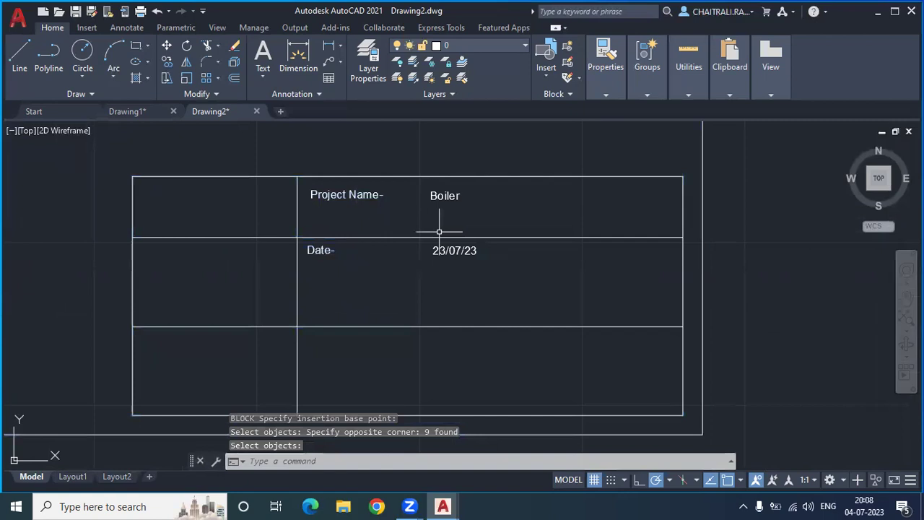
scroll(215, 318, down, 3)
Insert another copy of the sheet template block from the Home gallery.
click(543, 71)
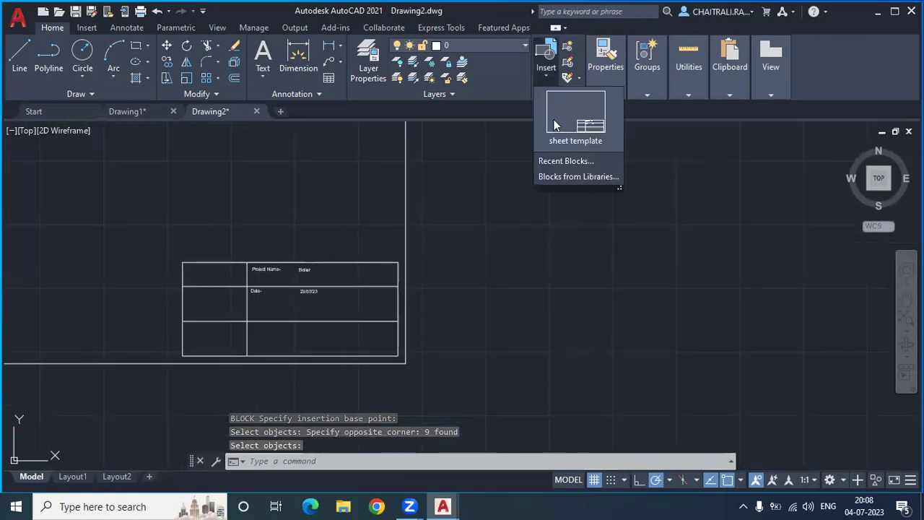
click(554, 124)
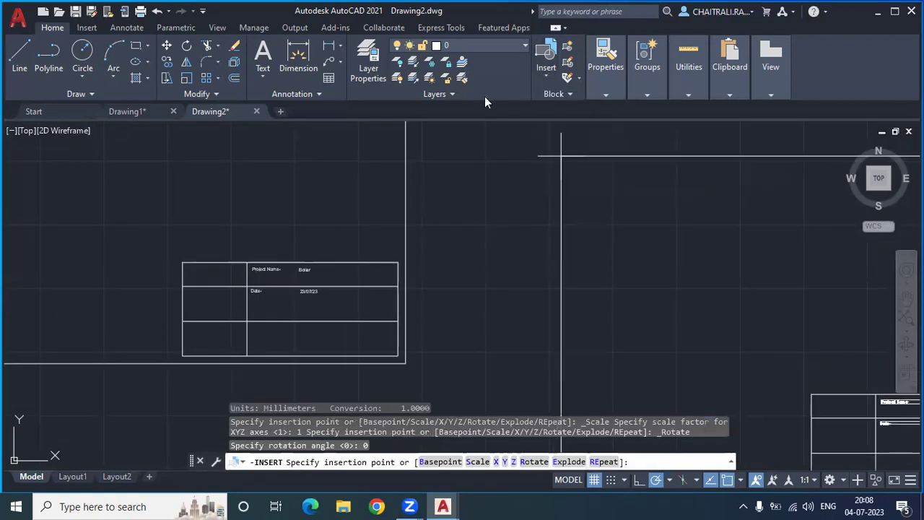
click(484, 96)
Set the new copy's attributes to date 25/07/23 and project name CAR.
click(489, 112)
key(BackSpace)
text(5)
key(Tab)
text(CAR)
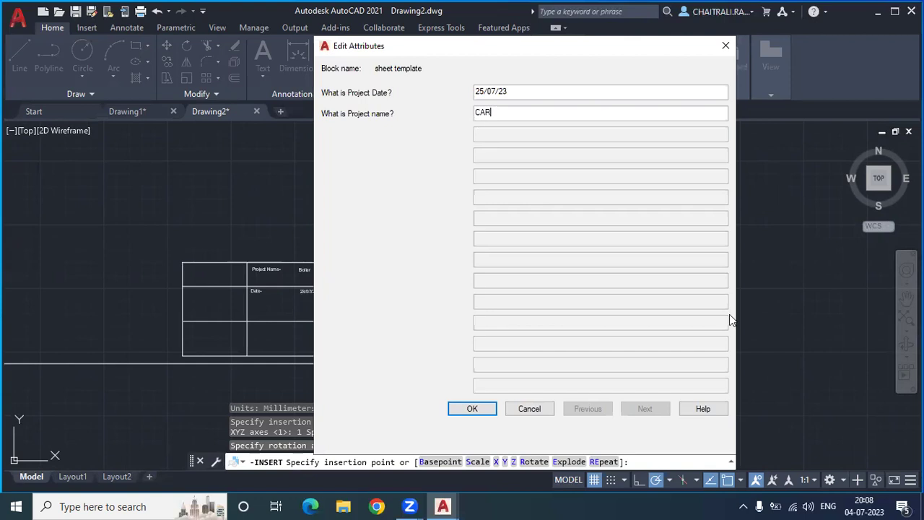
key(Return)
scroll(536, 244, up, 2)
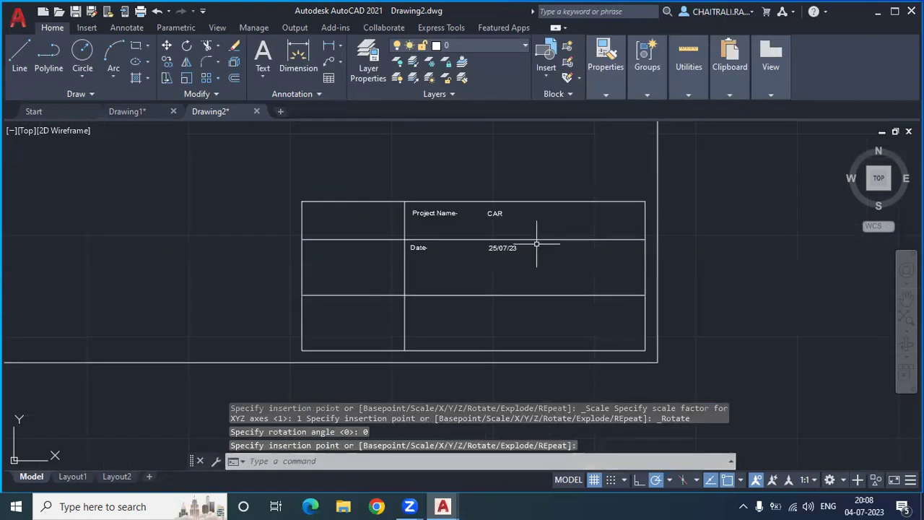
scroll(500, 228, up, 4)
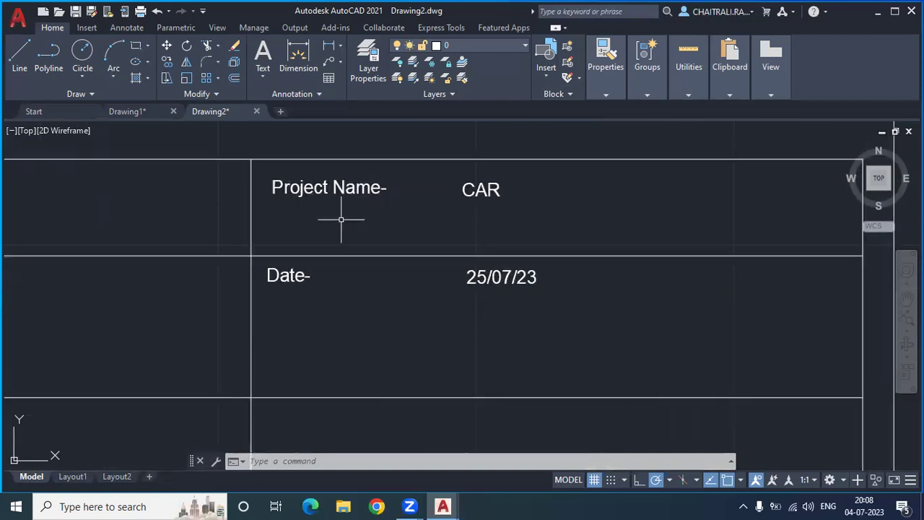
scroll(341, 218, down, 5)
scroll(334, 257, down, 4)
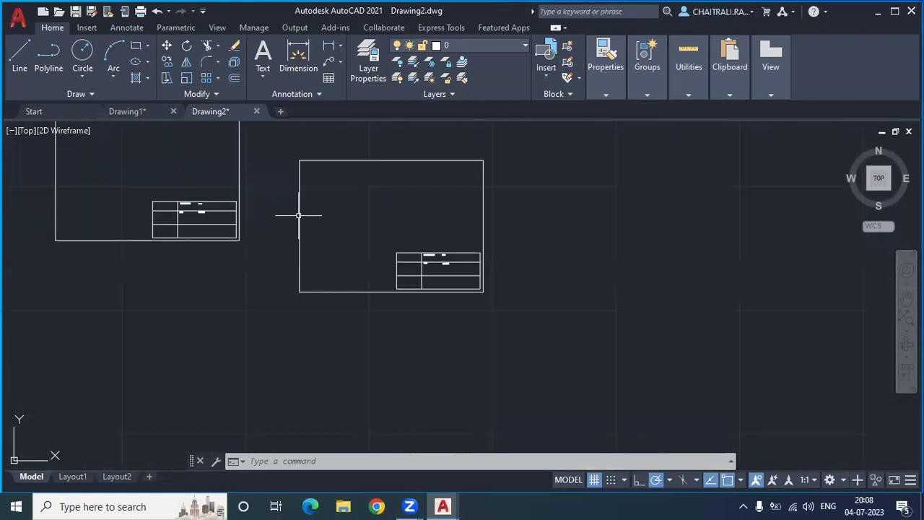
middle_drag(298, 215, 493, 311)
click(500, 329)
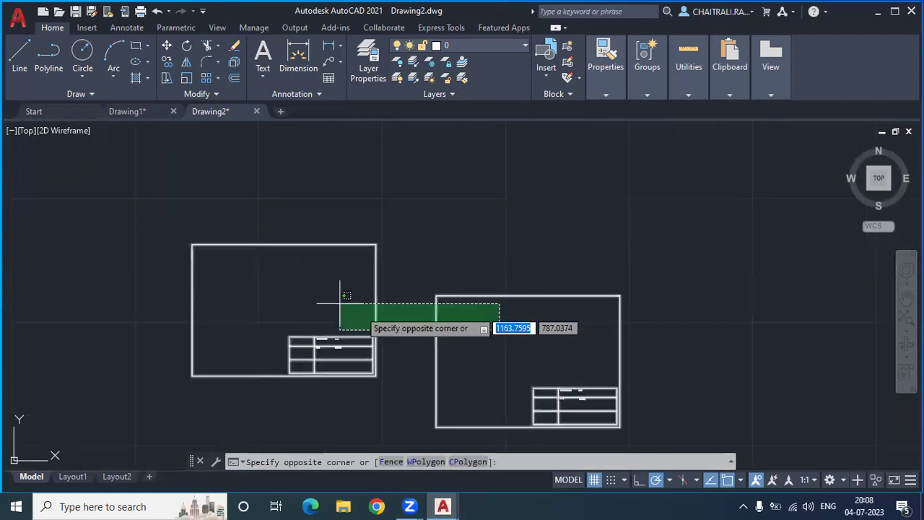
key(Escape)
middle_drag(453, 308, 437, 231)
click(456, 186)
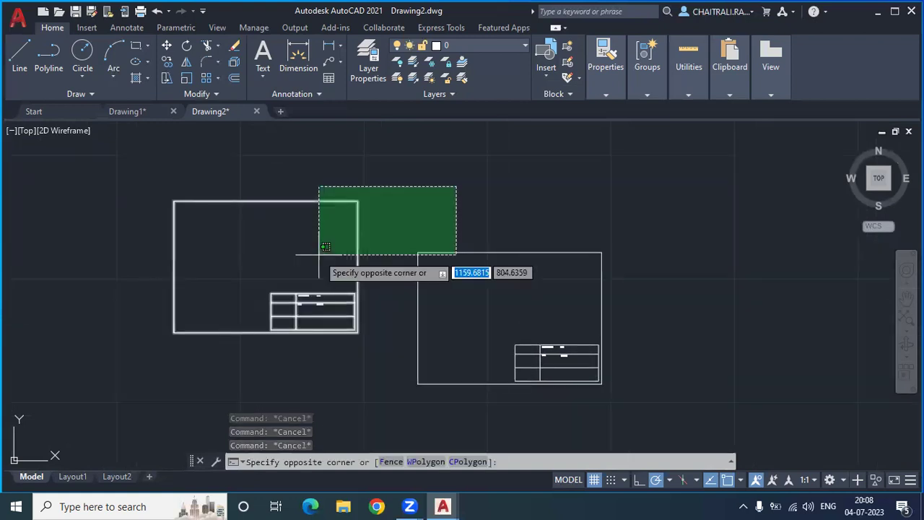
click(316, 265)
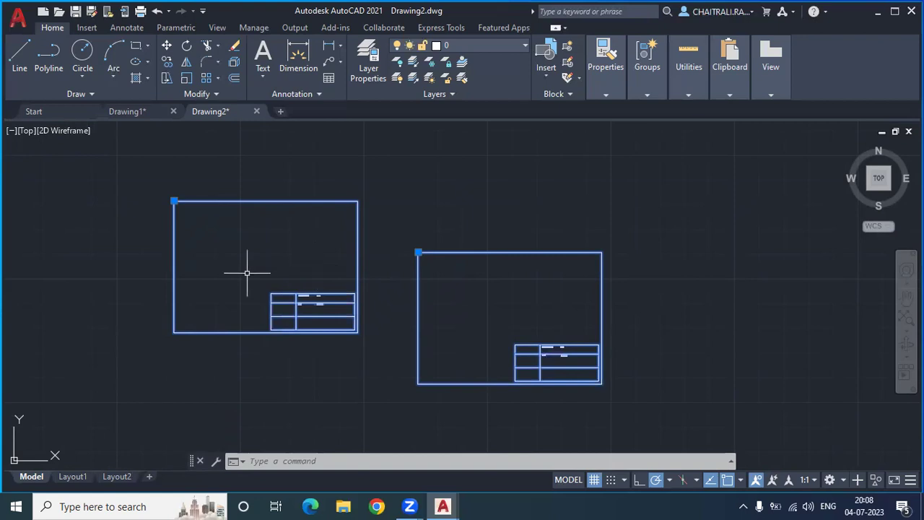
key(Escape)
key(Escape)
key(Escape)
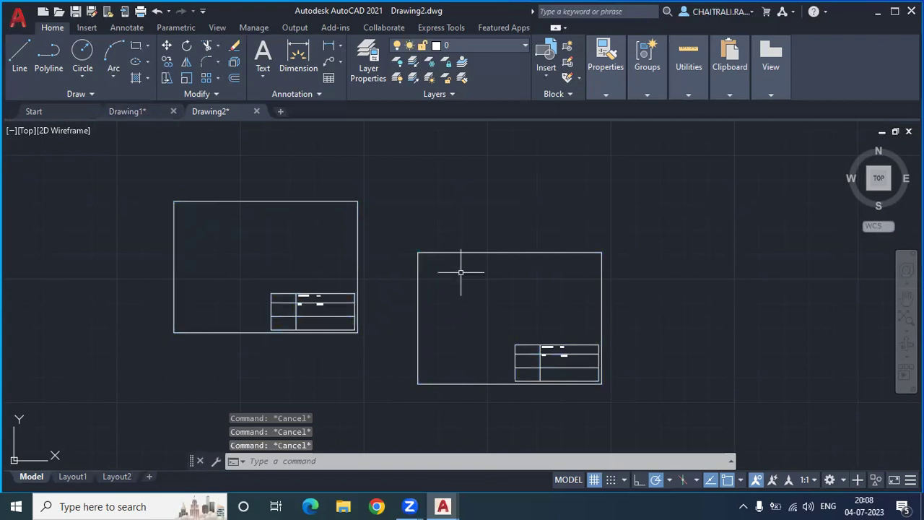
scroll(460, 272, up, 2)
scroll(499, 305, up, 3)
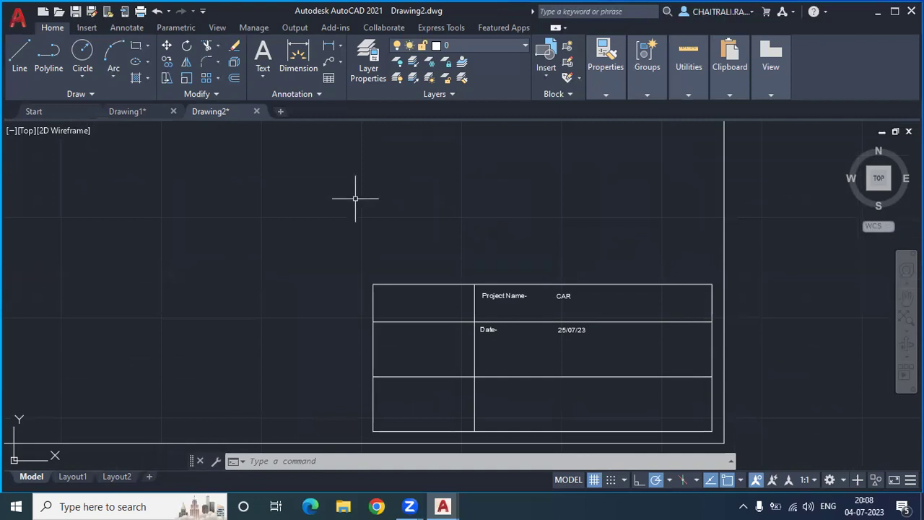
scroll(359, 279, down, 3)
mouse_move(375, 278)
middle_down()
mouse_move(358, 303)
mouse_move(207, 311)
middle_up()
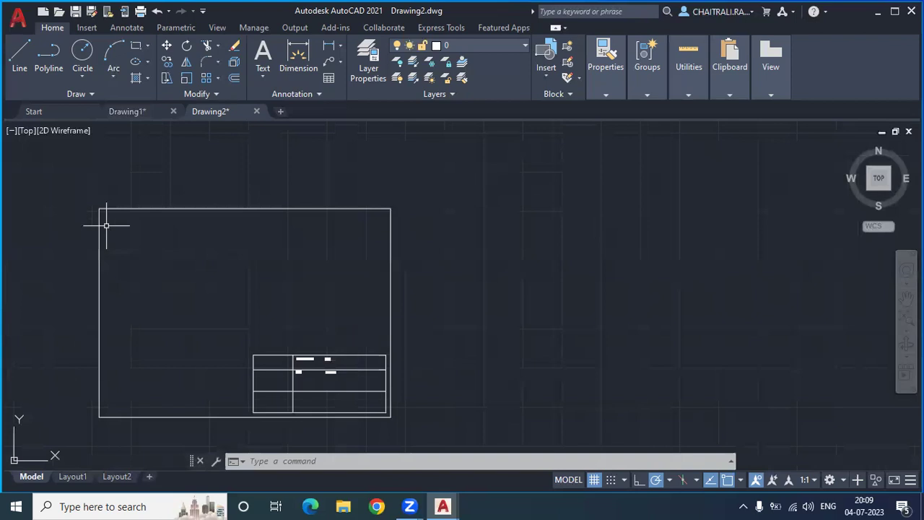
scroll(212, 343, up, 2)
scroll(236, 340, up, 4)
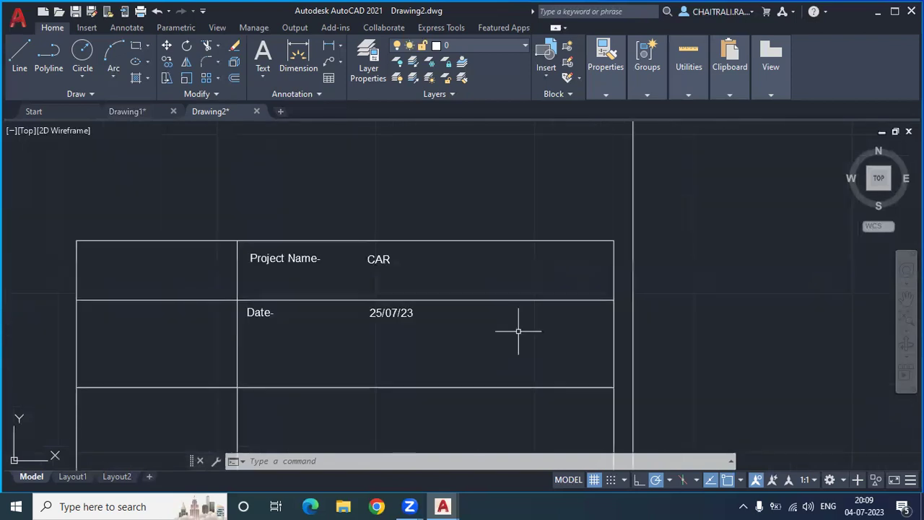
scroll(366, 306, up, 4)
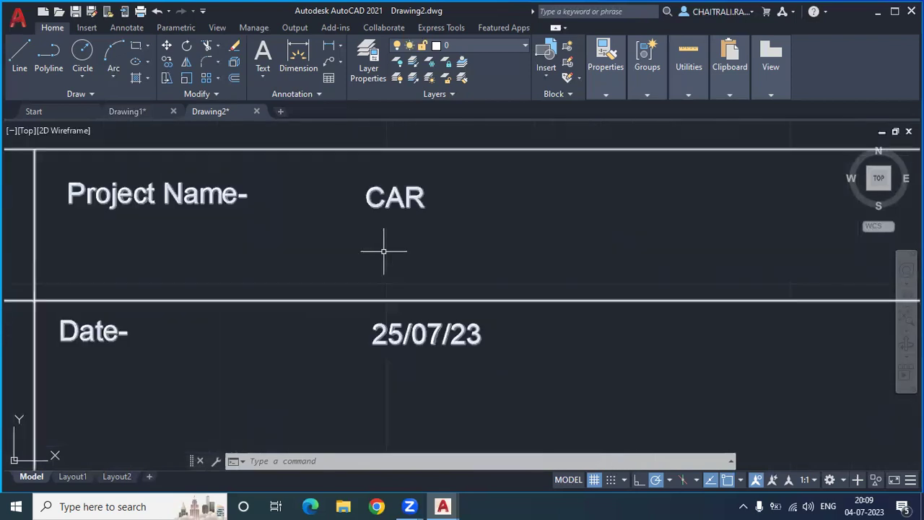
middle_drag(370, 220, 351, 205)
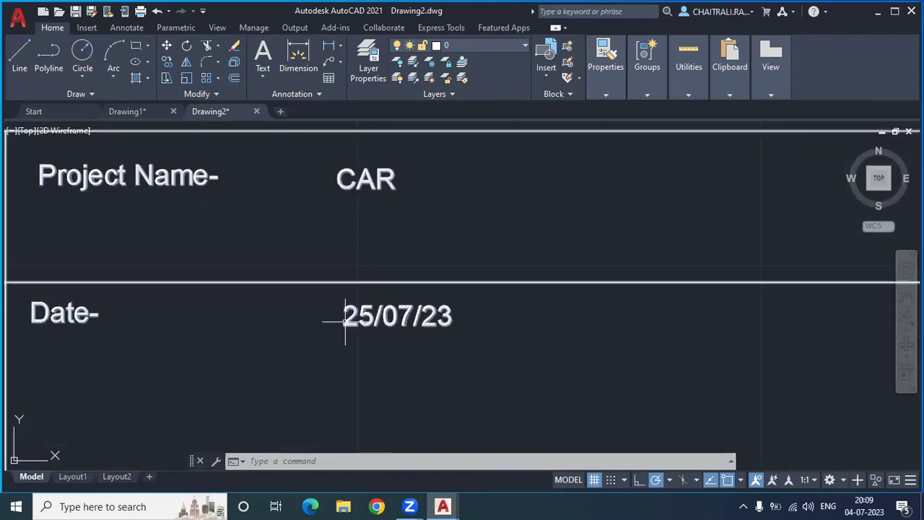
scroll(335, 305, down, 3)
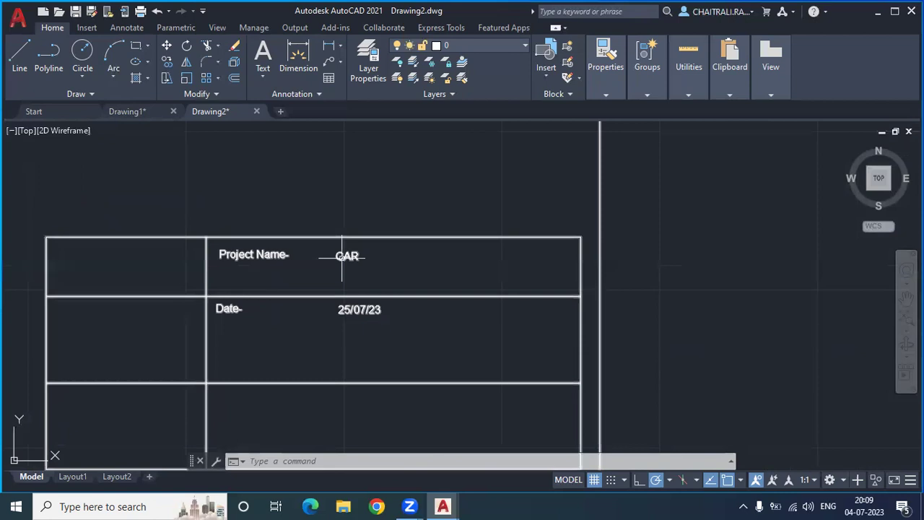
In the Enhanced Attribute Editor, set PN to schematic and DATE to 26/07/23.
double_click(342, 256)
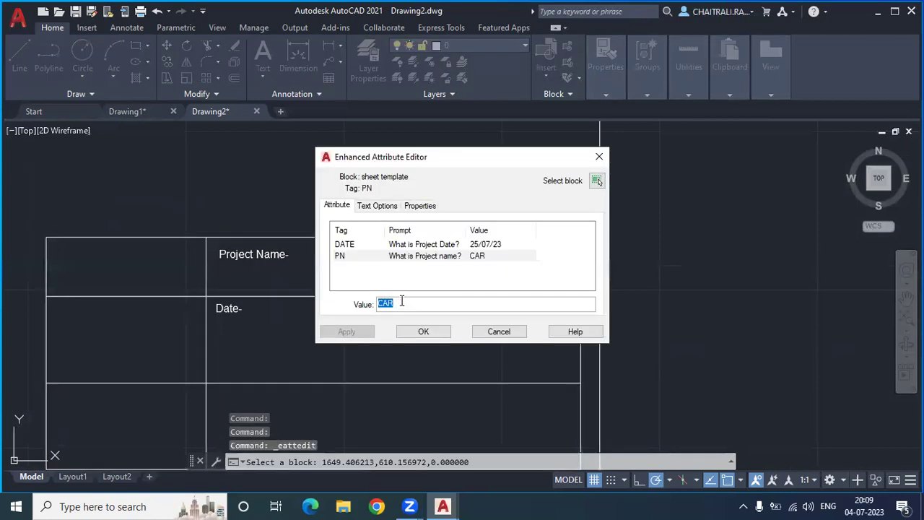
key(BackSpace)
text(B)
text(ch)
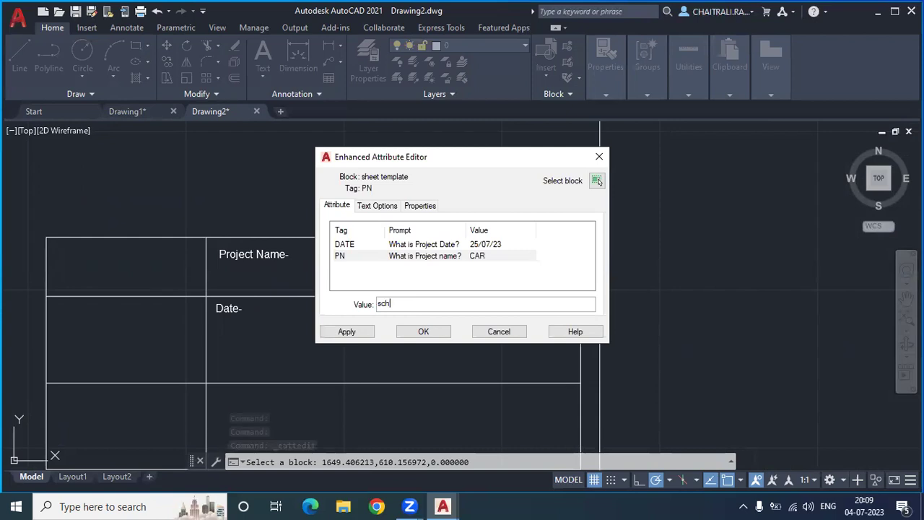
text(ematic)
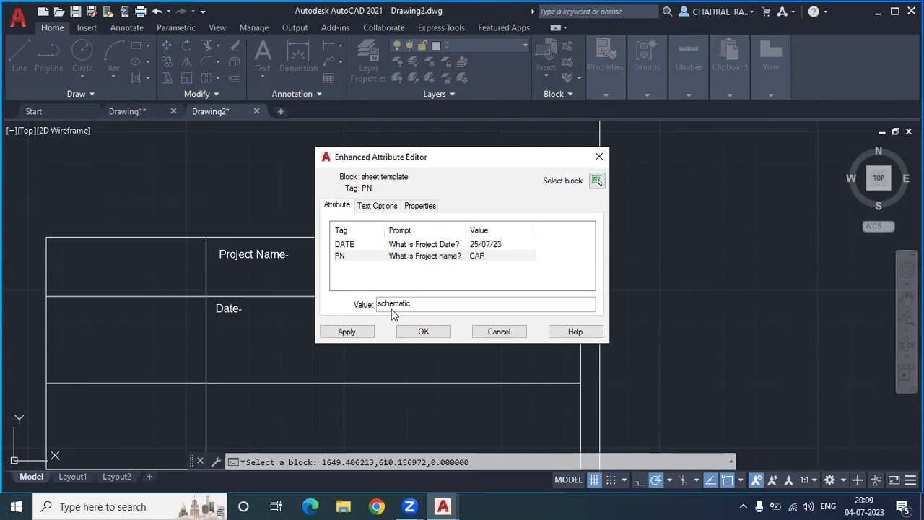
key(Return)
click(388, 302)
key(BackSpace)
text(6/07/23)
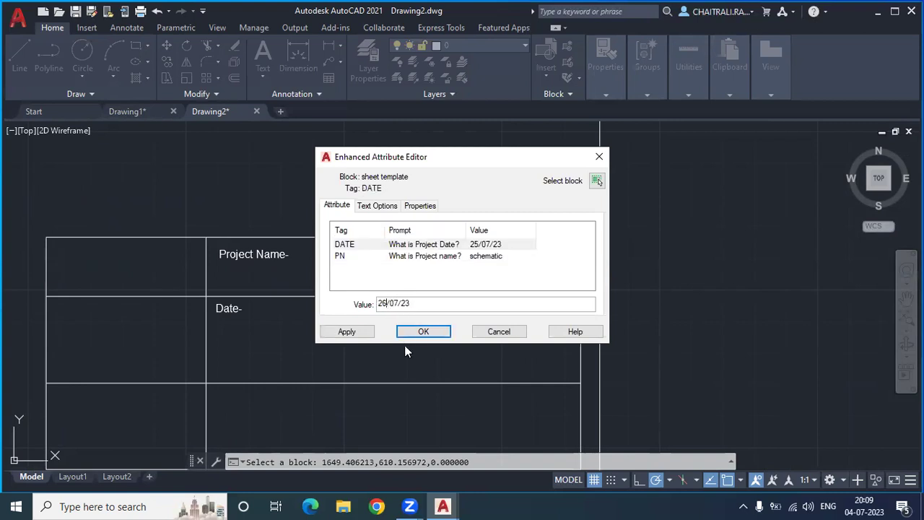
click(419, 331)
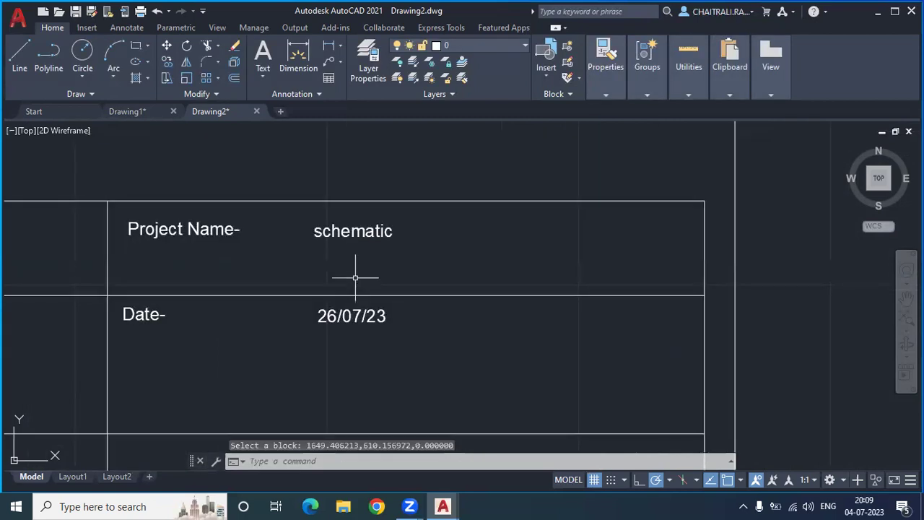
scroll(355, 278, down, 3)
click(130, 112)
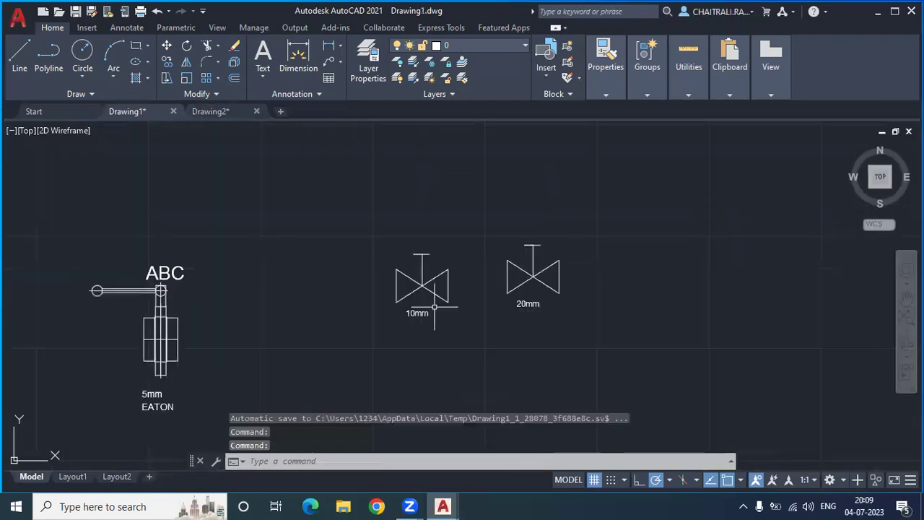
middle_drag(198, 287, 123, 251)
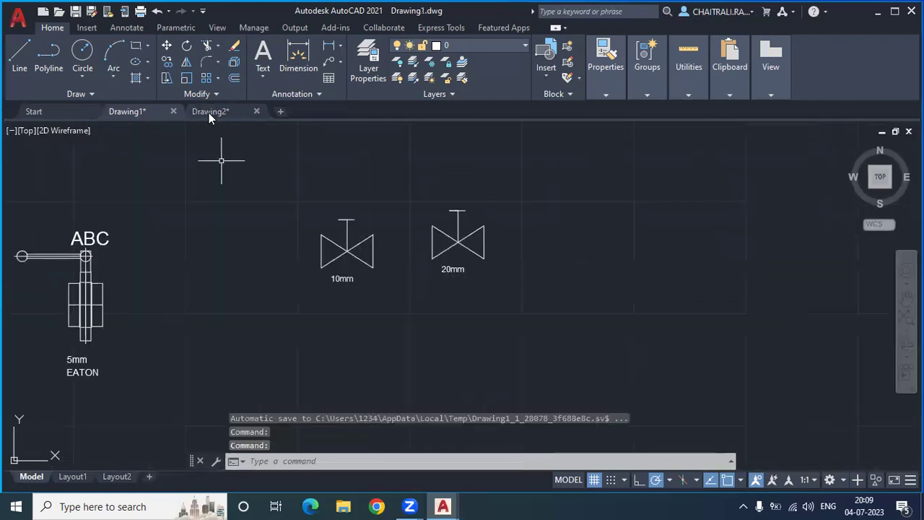
click(210, 111)
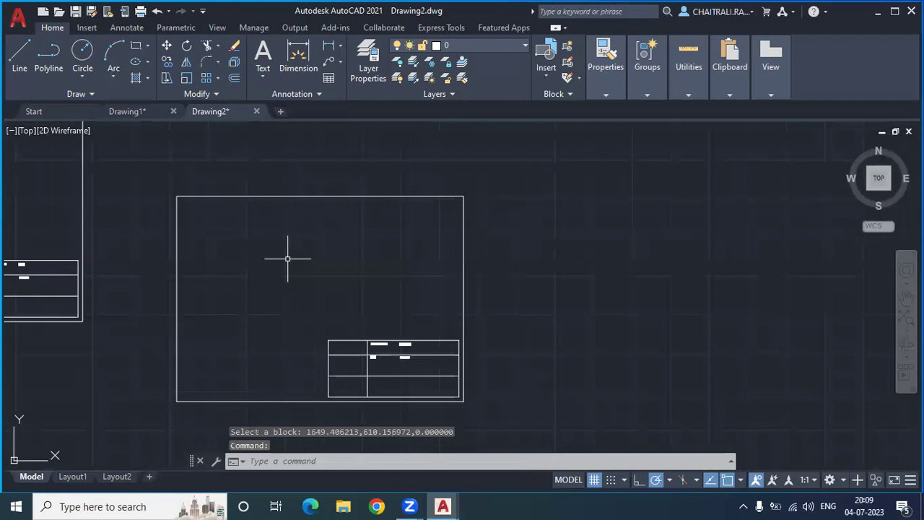
middle_drag(288, 259, 363, 257)
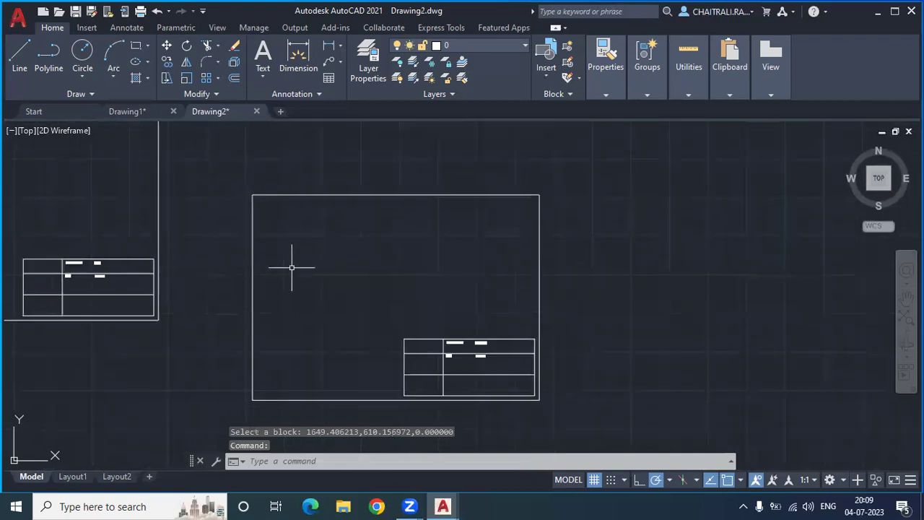
scroll(325, 325, up, 2)
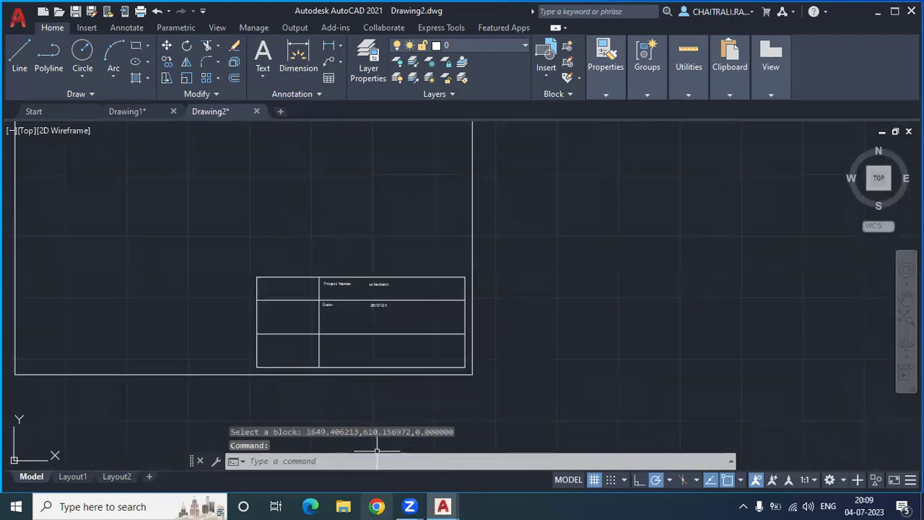
middle_drag(386, 317, 401, 356)
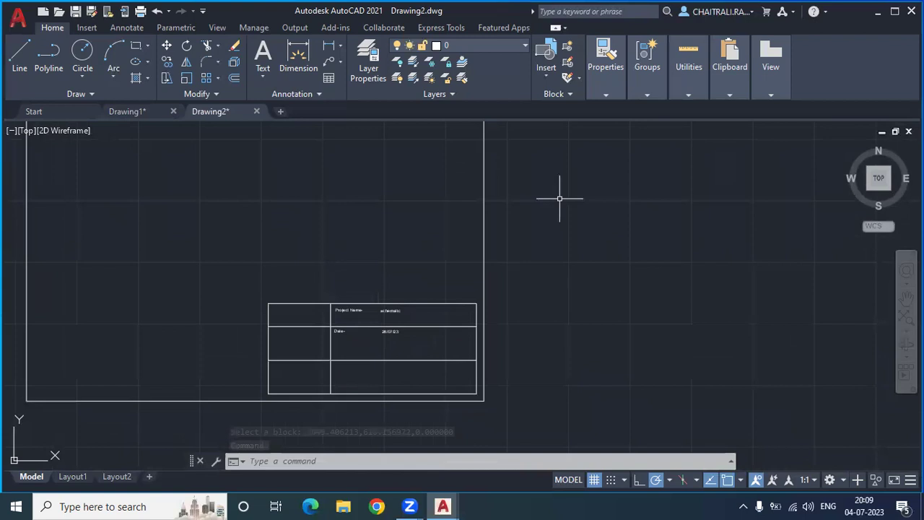
middle_drag(559, 198, 432, 207)
scroll(432, 208, down, 4)
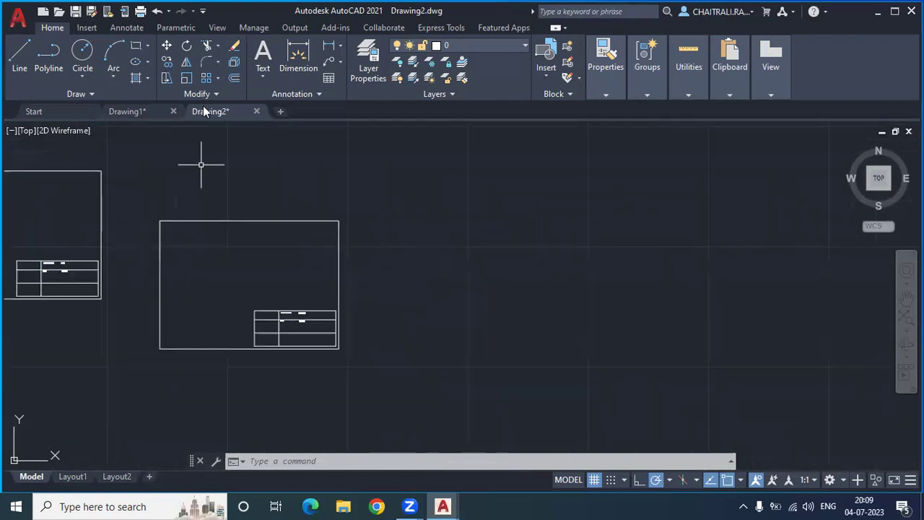
Start a line beside the sheets and switch the current colour to red.
click(19, 57)
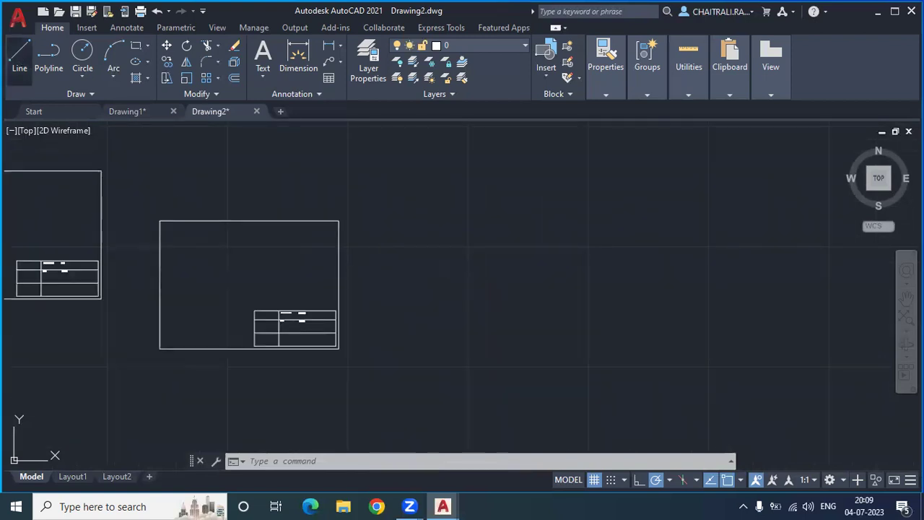
click(431, 235)
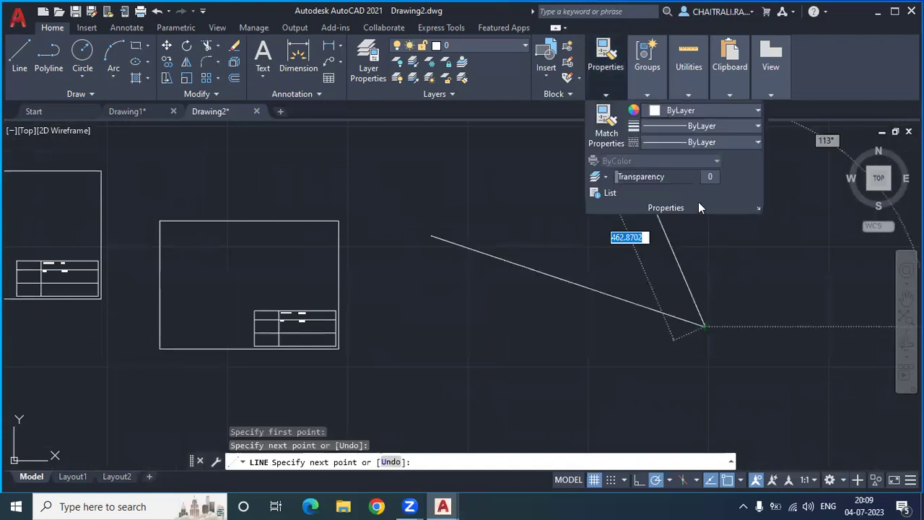
click(694, 112)
click(692, 192)
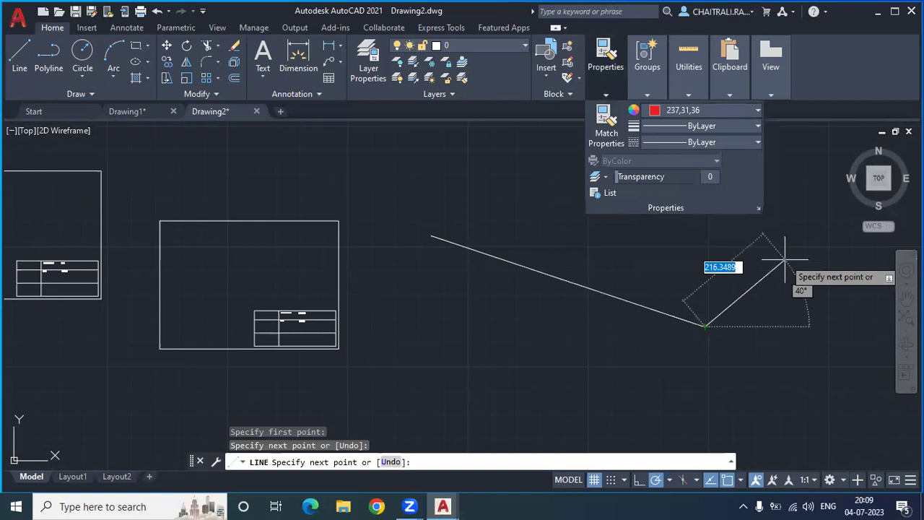
Continue the chain with four red line segments, then end it.
click(794, 236)
click(804, 396)
click(638, 411)
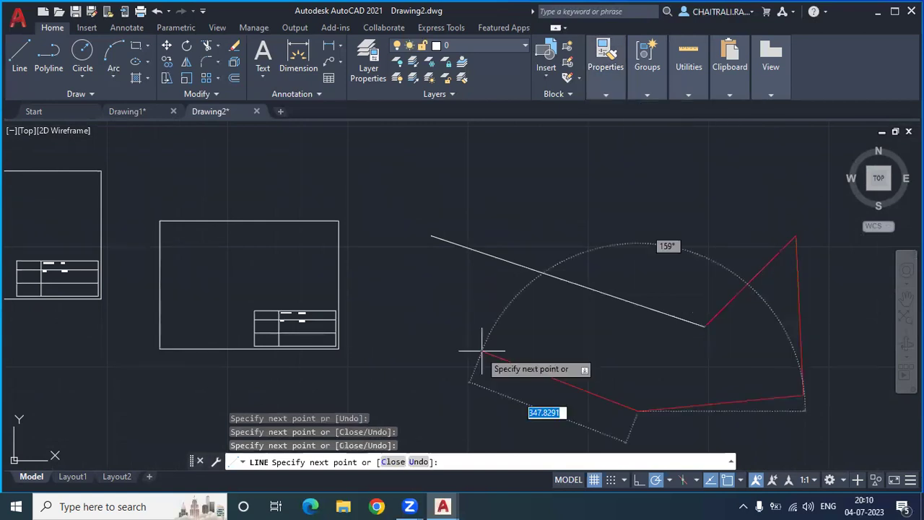
click(469, 351)
key(Escape)
middle_drag(723, 327, 592, 301)
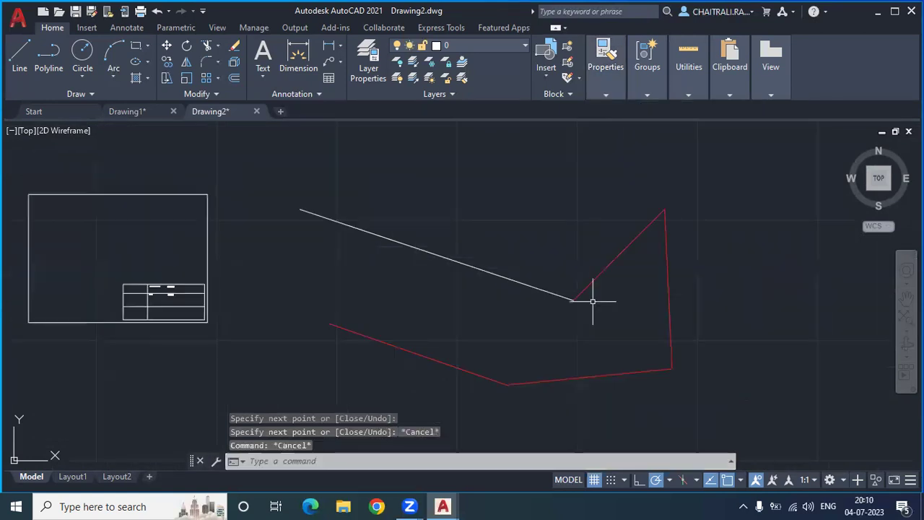
scroll(553, 294, up, 4)
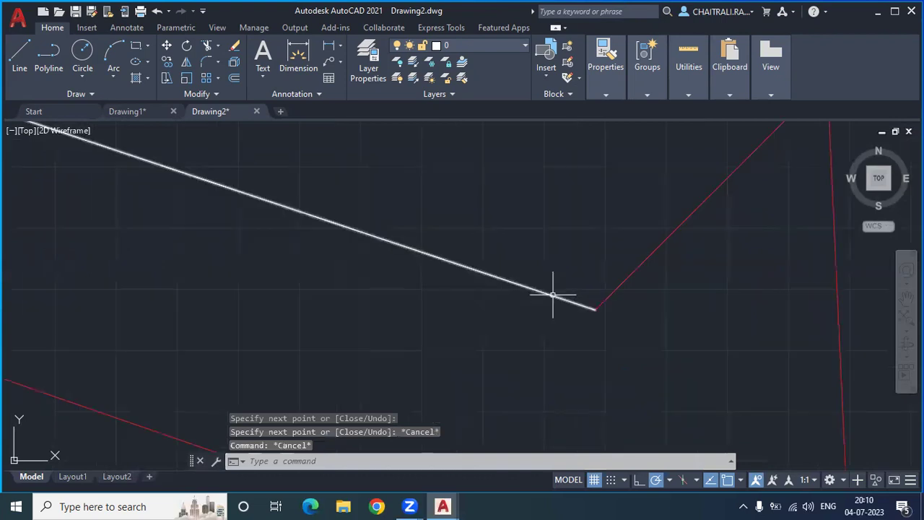
mouse_move(505, 281)
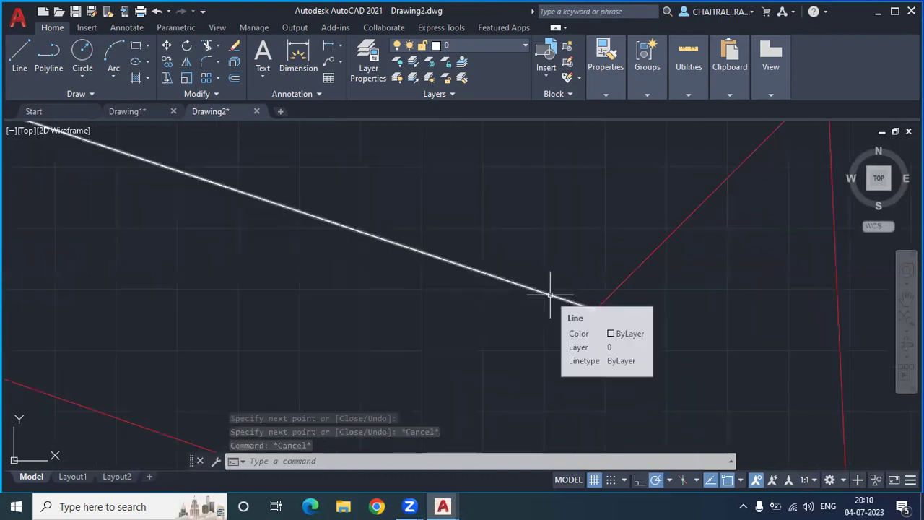
scroll(550, 295, down, 2)
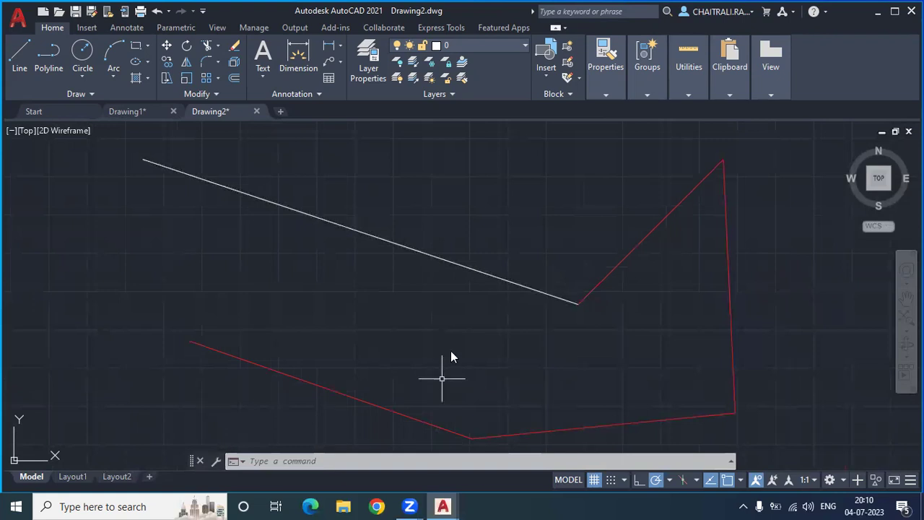
Use MATCHPROP to copy a red line's properties onto the white slanted line.
text(Ma)
key(Return)
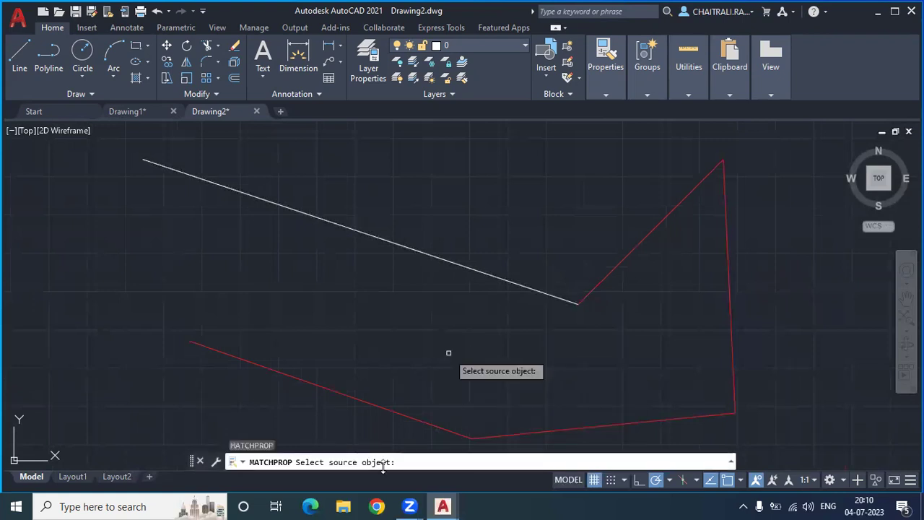
click(586, 292)
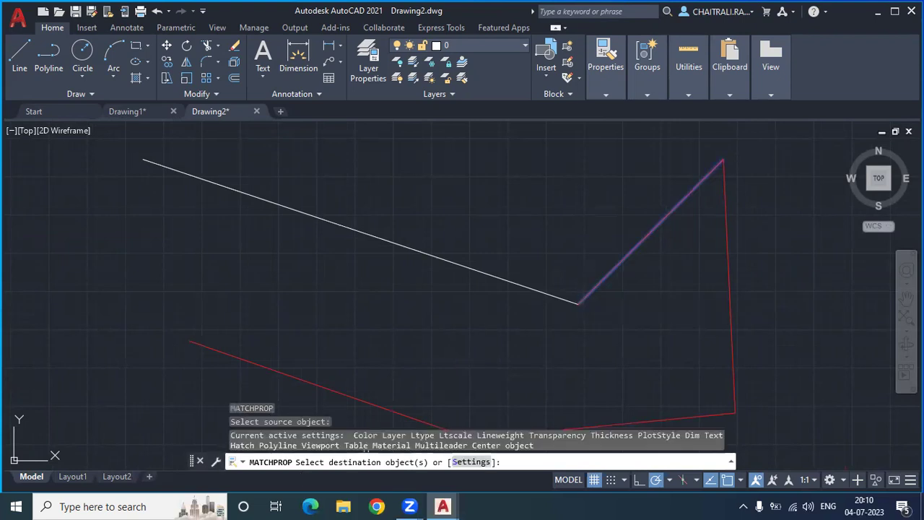
click(512, 283)
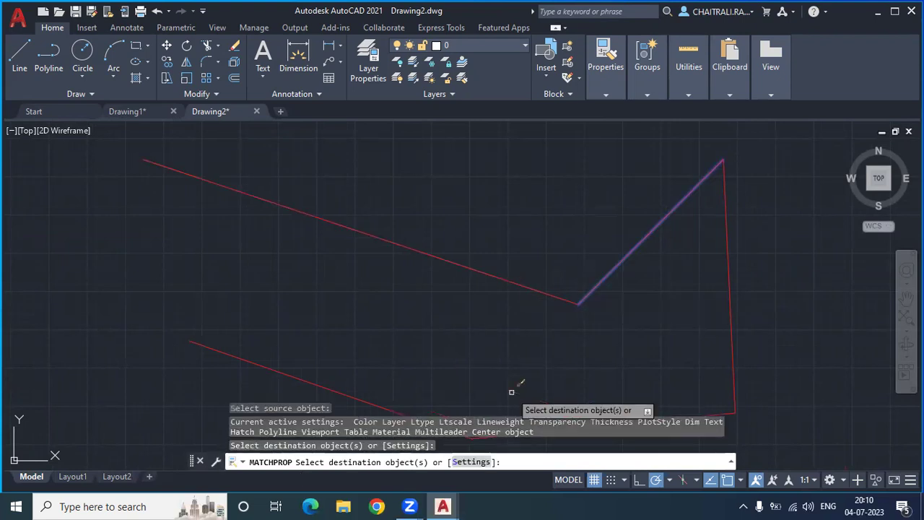
key(Escape)
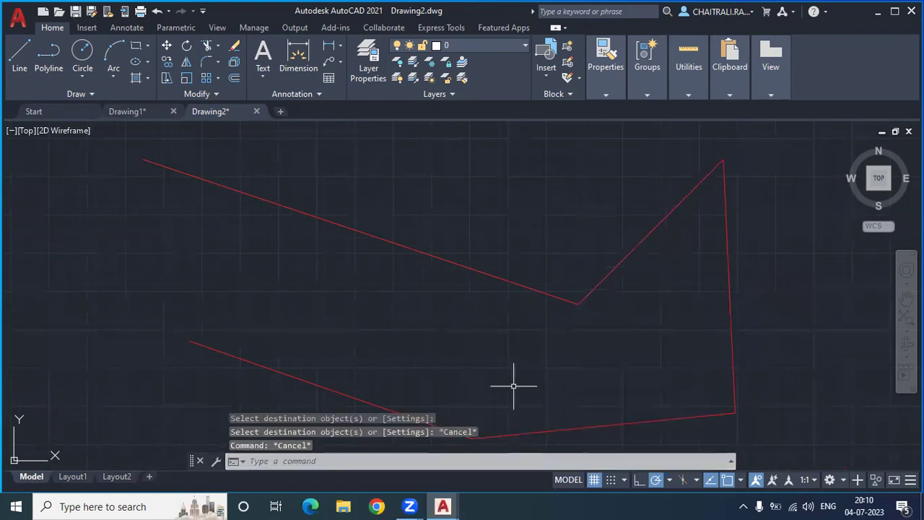
key(Escape)
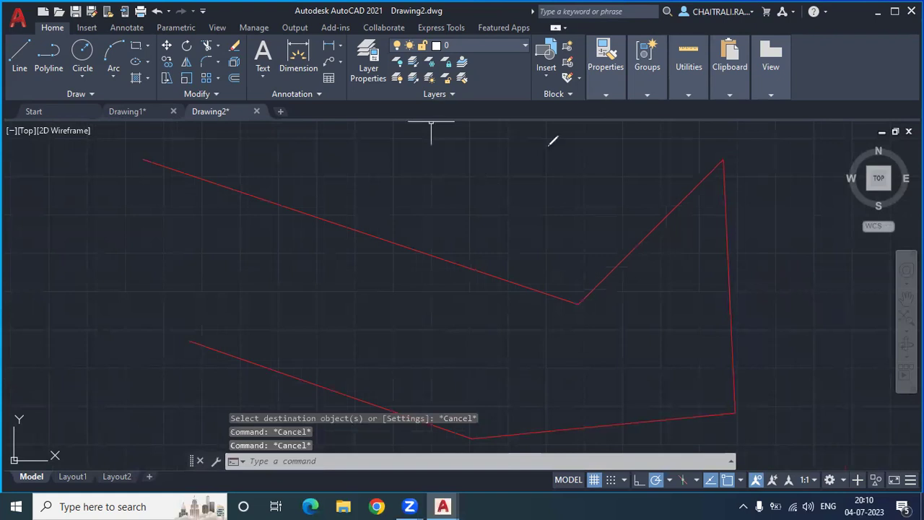
Zoom out and pan until both title block frames sit beside the red line chain.
drag(549, 148, 495, 189)
drag(509, 173, 525, 208)
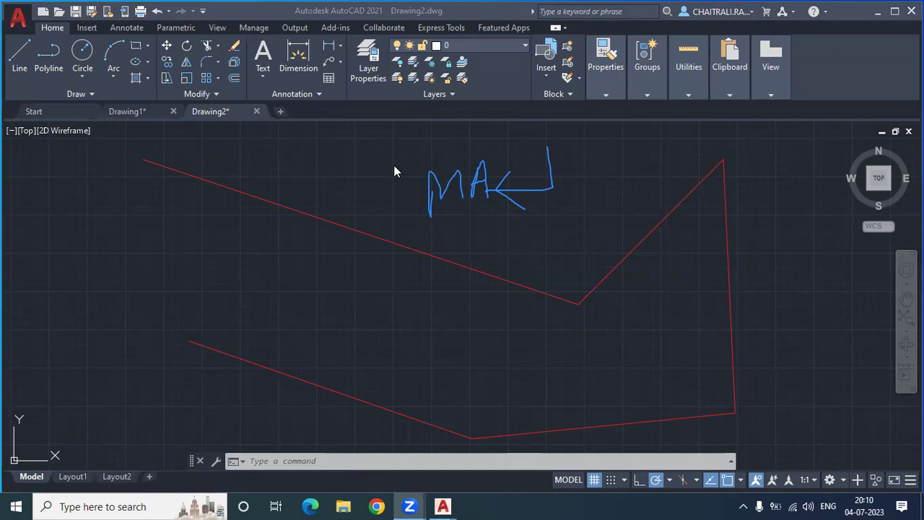
scroll(520, 221, down, 4)
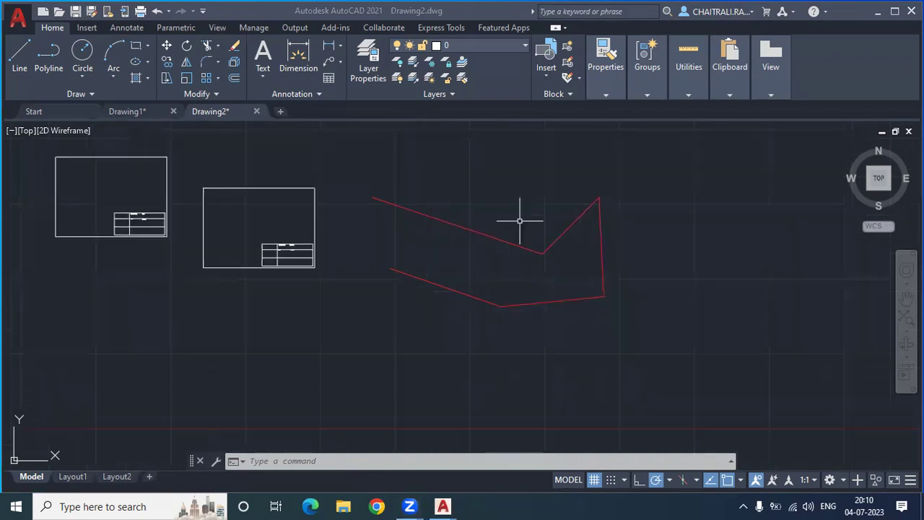
middle_drag(251, 175, 404, 208)
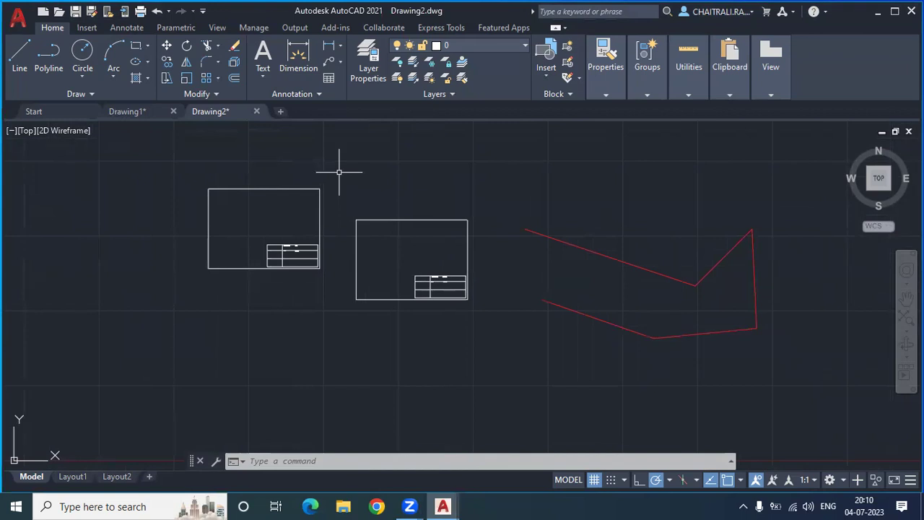
Open Floor Plan Sample read-only from the Sample > Database Connectivity folder.
click(76, 112)
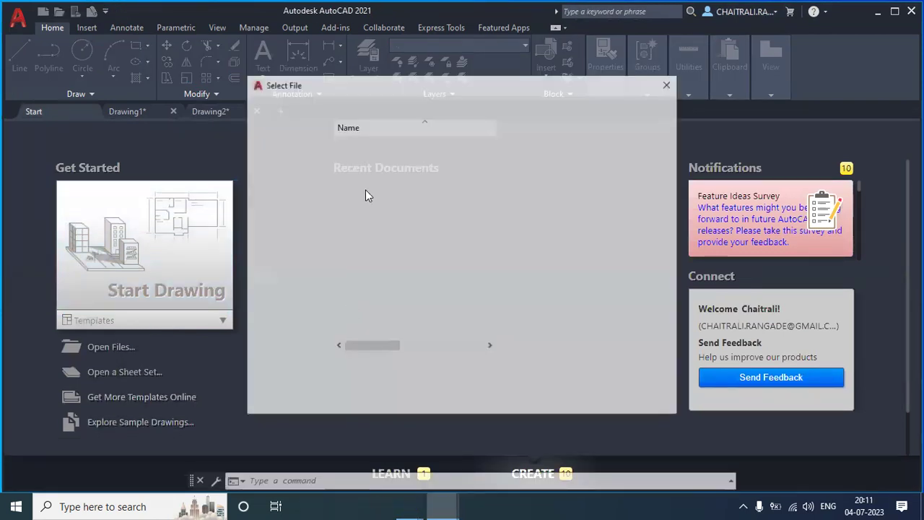
click(372, 156)
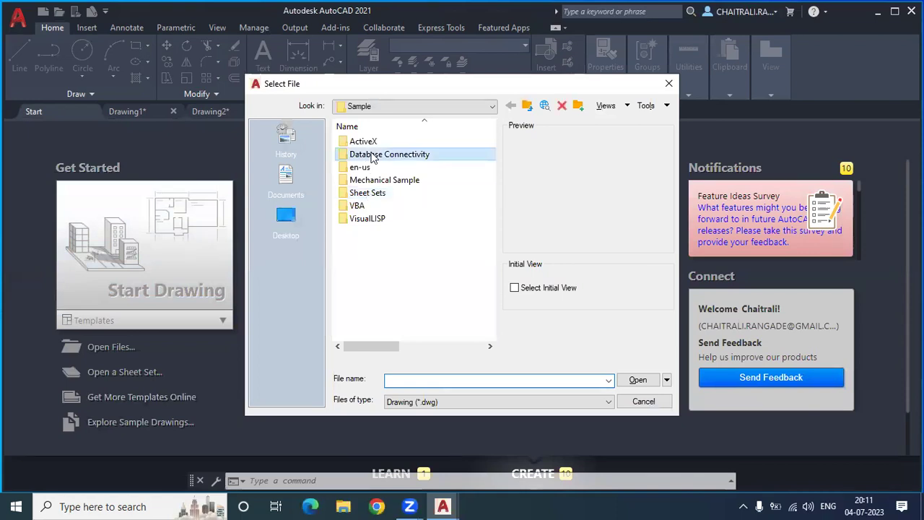
double_click(373, 156)
click(373, 155)
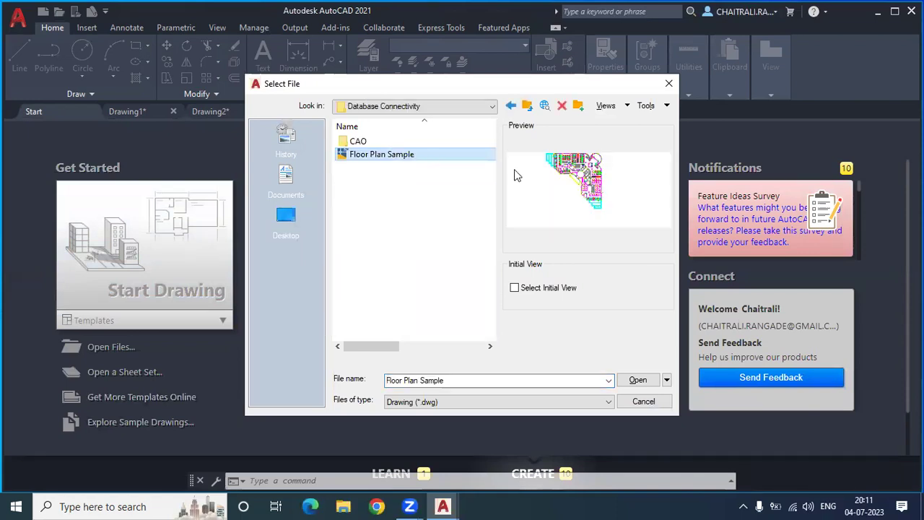
click(639, 381)
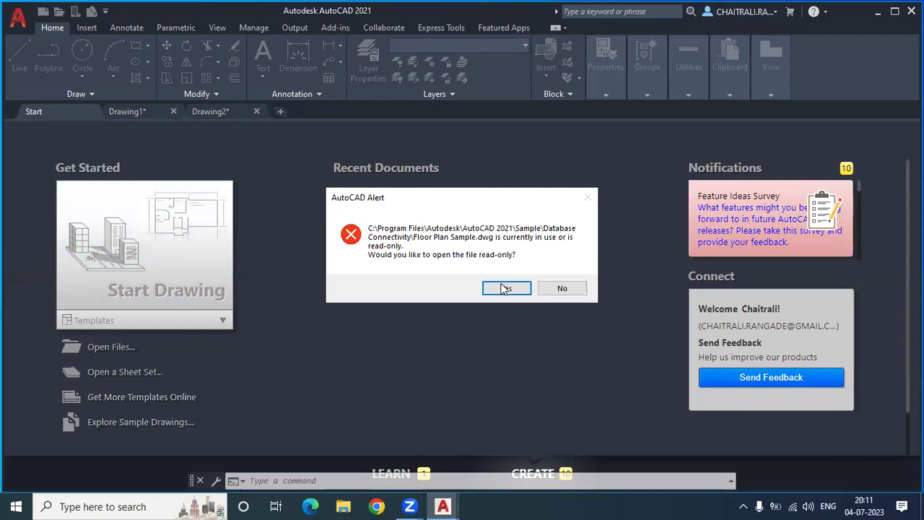
click(504, 289)
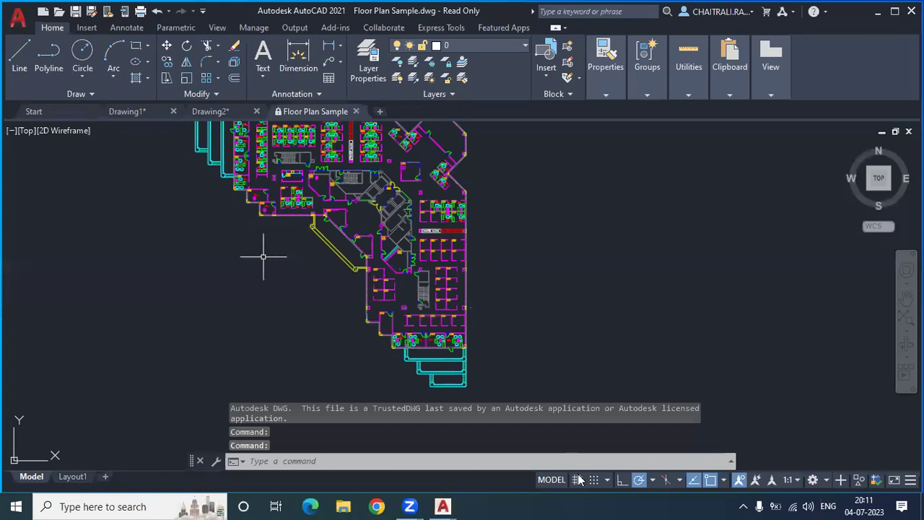
Turn on the grid with F7 and centre the floor plan in view.
key(F7)
mouse_move(353, 251)
middle_down()
mouse_move(381, 337)
mouse_move(350, 292)
middle_up()
scroll(323, 283, up, 5)
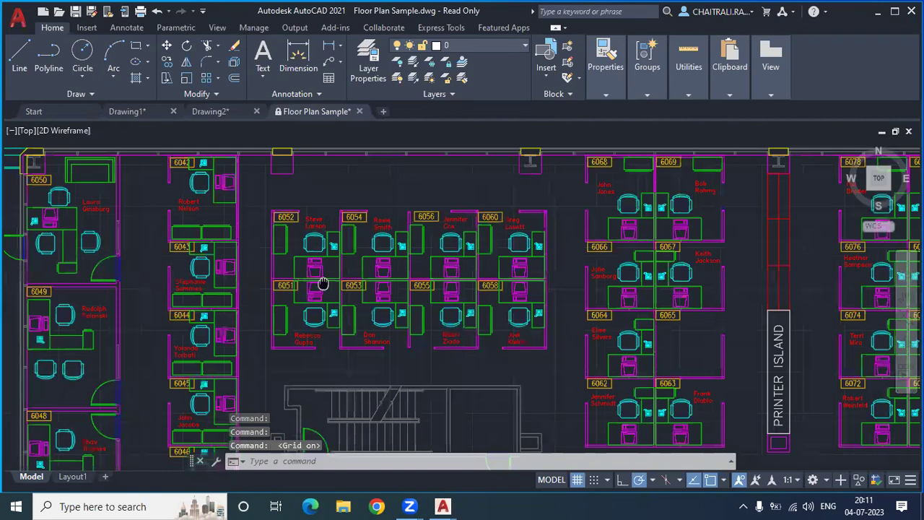
scroll(323, 283, down, 5)
middle_drag(399, 252, 399, 200)
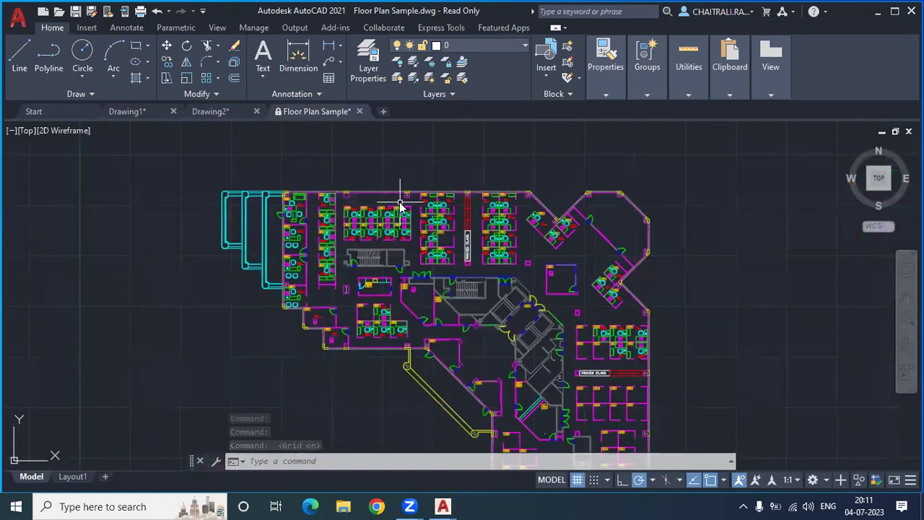
key(ctrl+p)
Continue with a single-sheet plot using the AutoCAD PDF (High Quality Print).pc3 plotter.
click(365, 320)
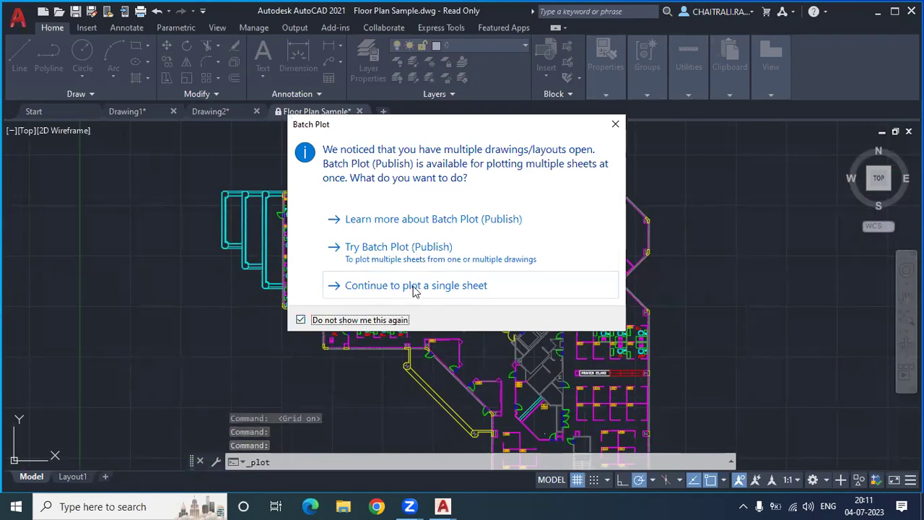
click(460, 287)
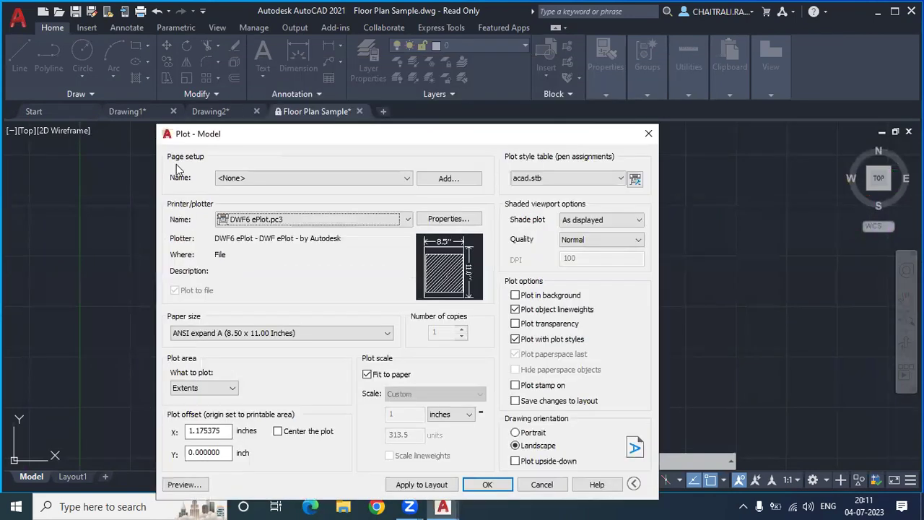
click(282, 223)
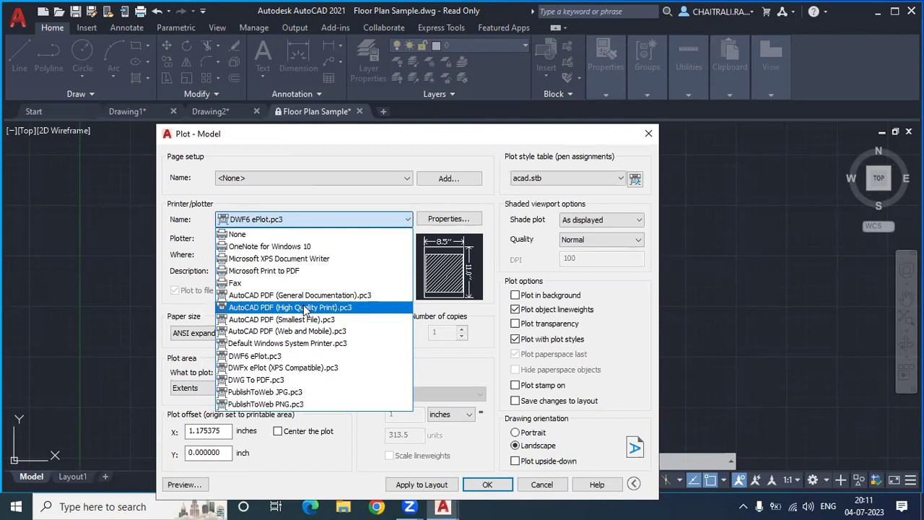
click(303, 307)
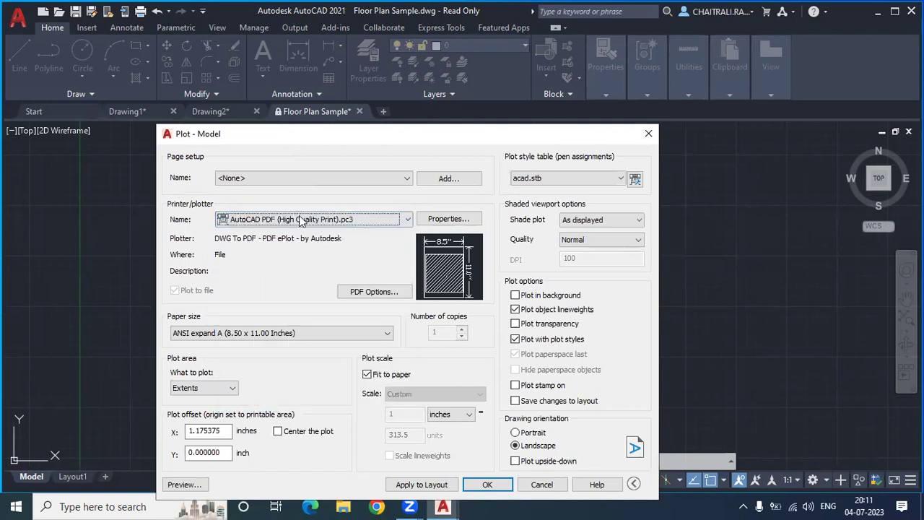
click(350, 220)
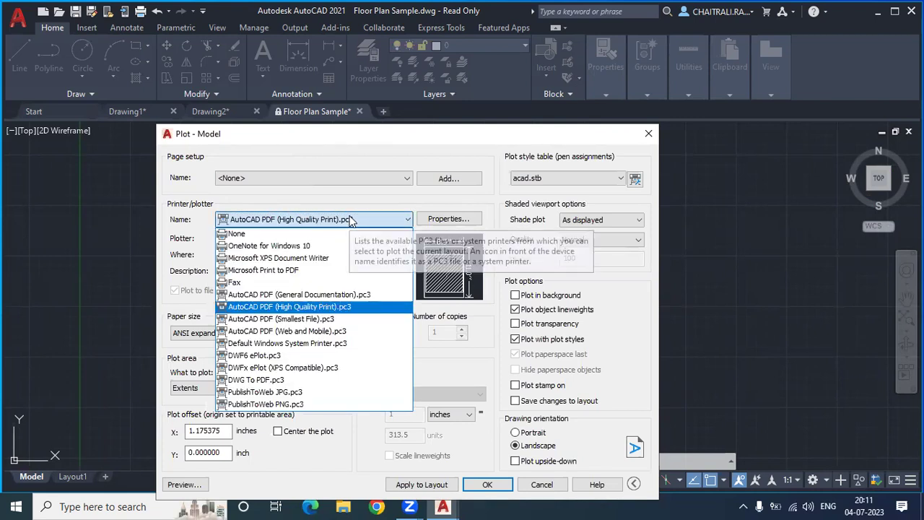
click(350, 221)
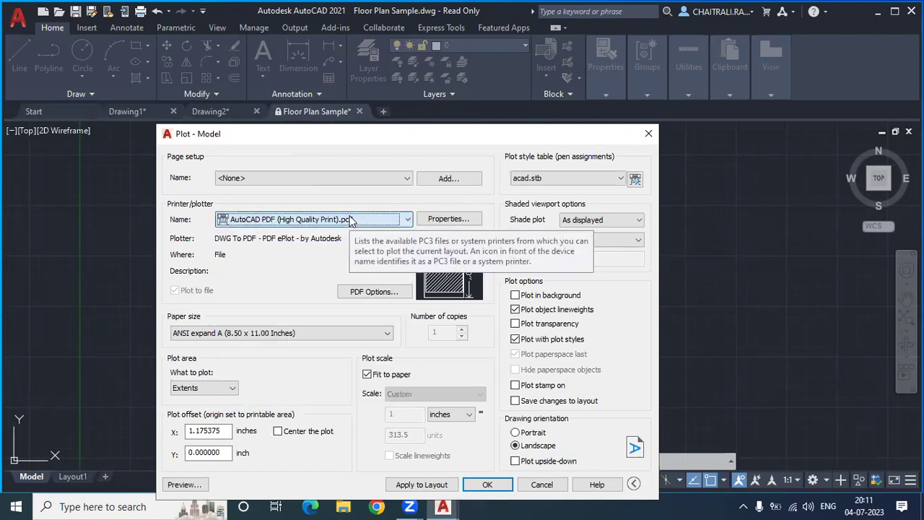
click(278, 338)
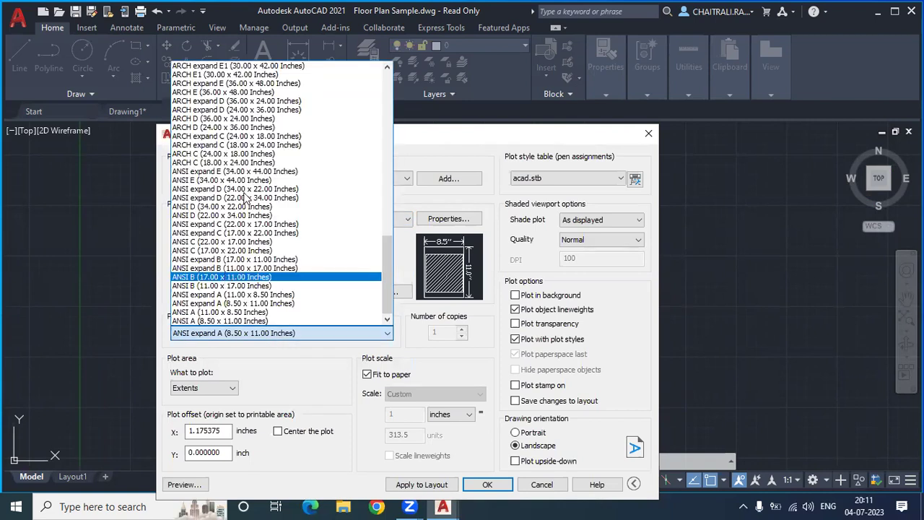
Choose ISO A3 (420.00 x 297.00 MM) from the paper size list.
scroll(247, 189, up, 3)
scroll(250, 169, up, 2)
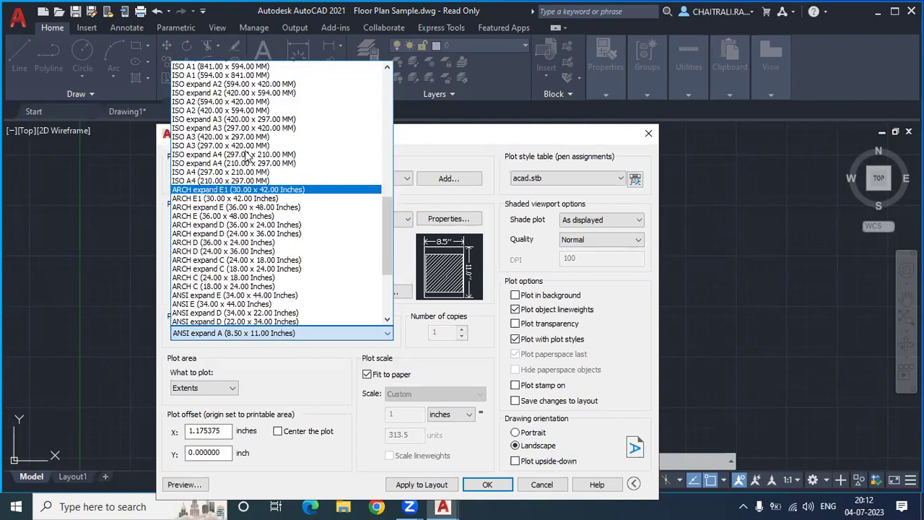
scroll(247, 155, up, 1)
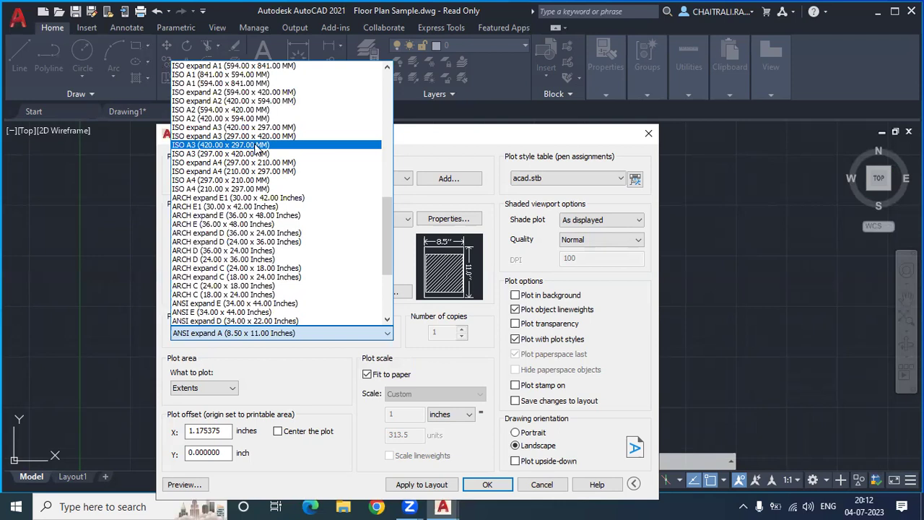
click(258, 145)
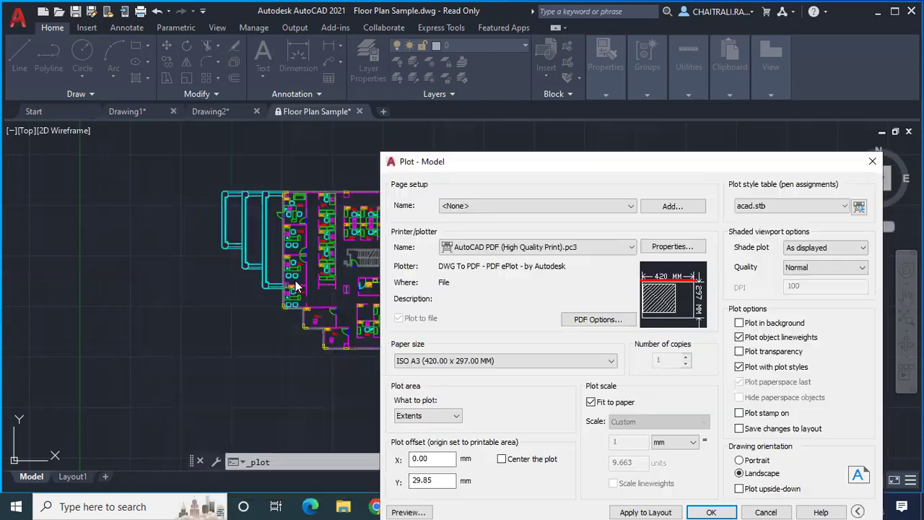
Keep ISO A3 paper and set What to plot to Window.
drag(354, 137, 577, 165)
drag(483, 169, 822, 160)
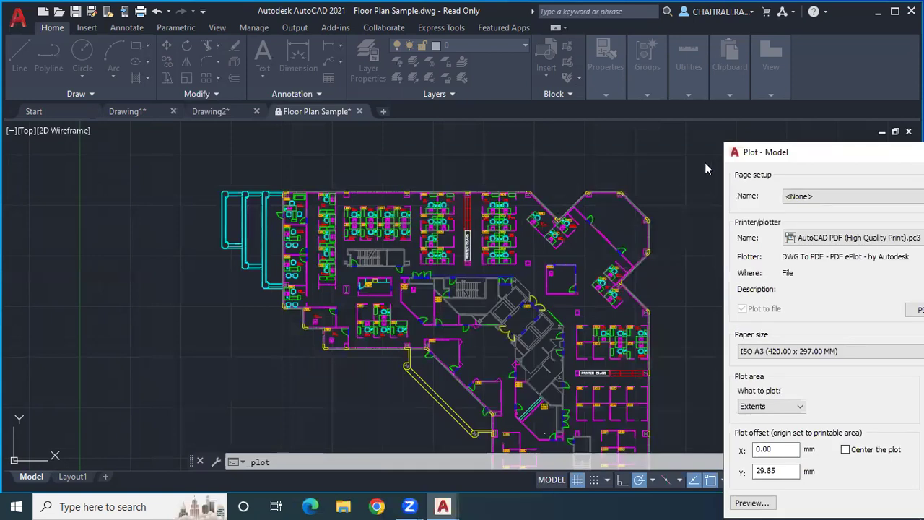
drag(772, 157, 248, 90)
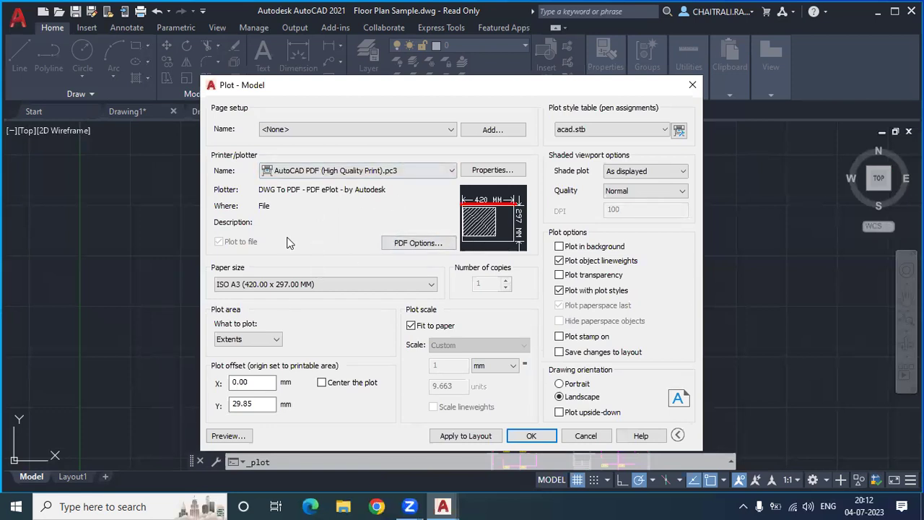
click(248, 286)
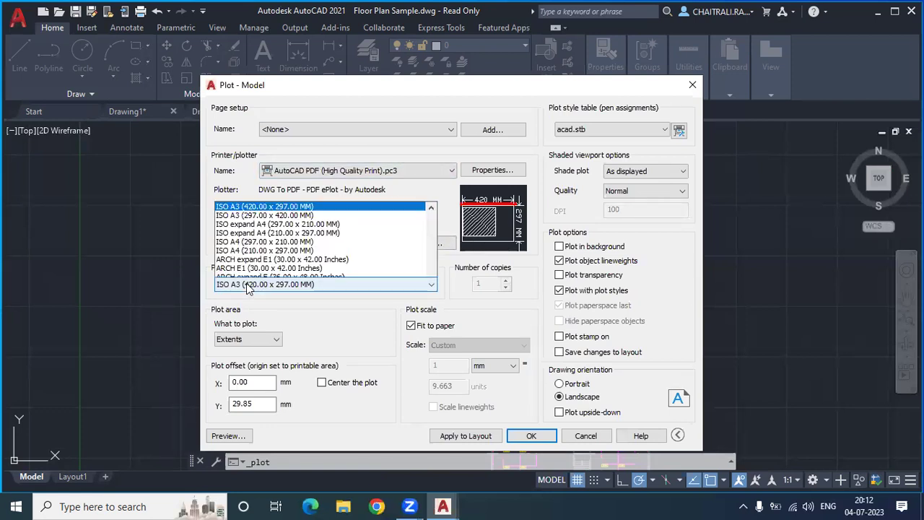
click(247, 286)
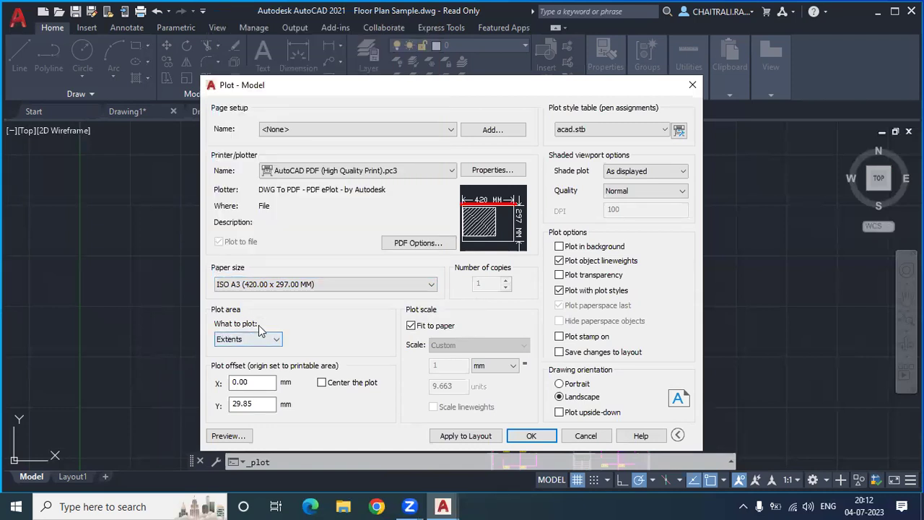
click(256, 343)
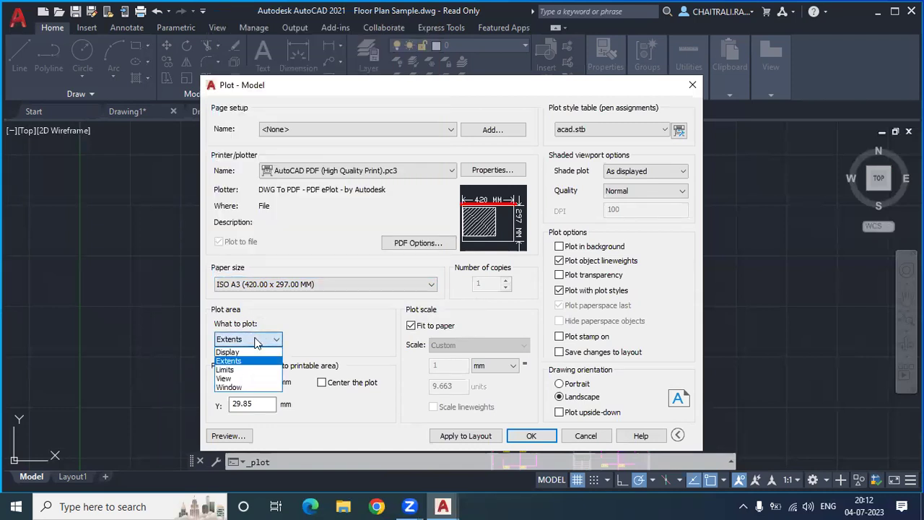
click(240, 388)
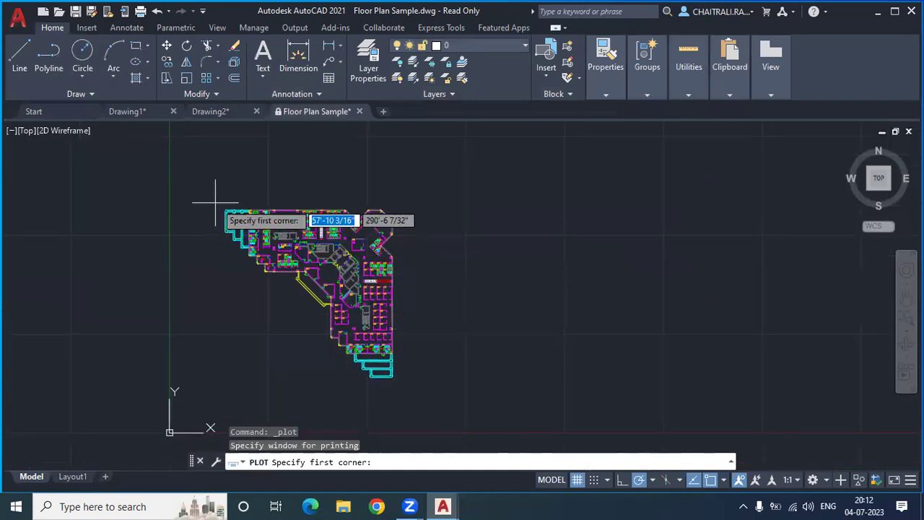
Pick the plot window corners above-left and below-right of the whole floor plan.
scroll(232, 217, up, 3)
scroll(220, 200, up, 3)
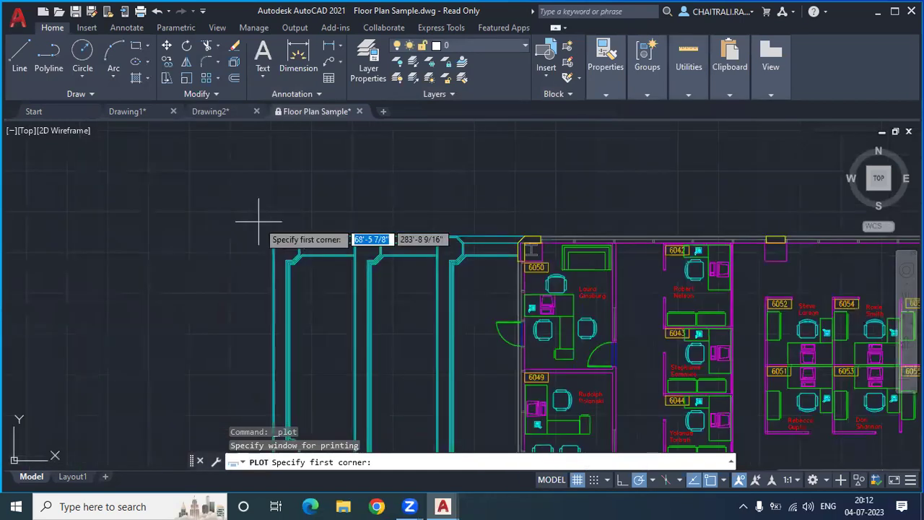
scroll(256, 217, up, 2)
click(271, 230)
scroll(303, 267, down, 3)
scroll(390, 346, down, 3)
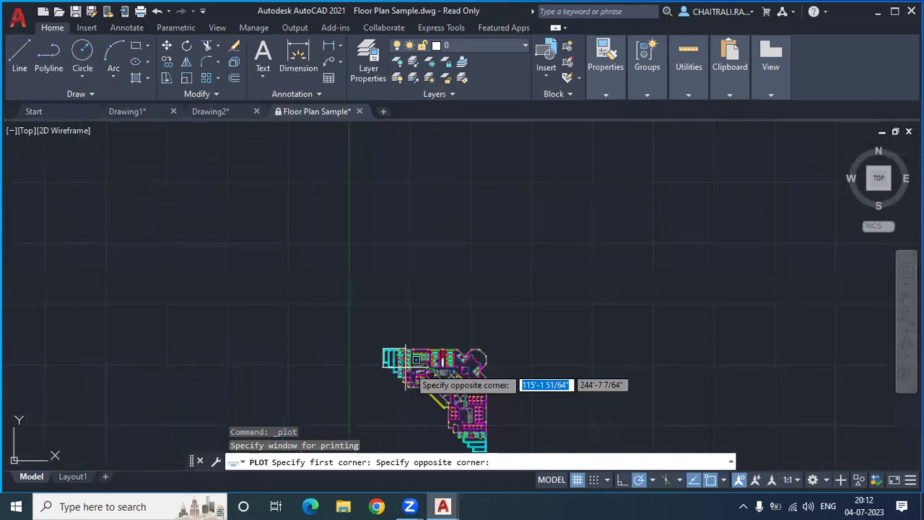
middle_drag(410, 361, 273, 235)
scroll(374, 318, up, 3)
scroll(355, 316, up, 2)
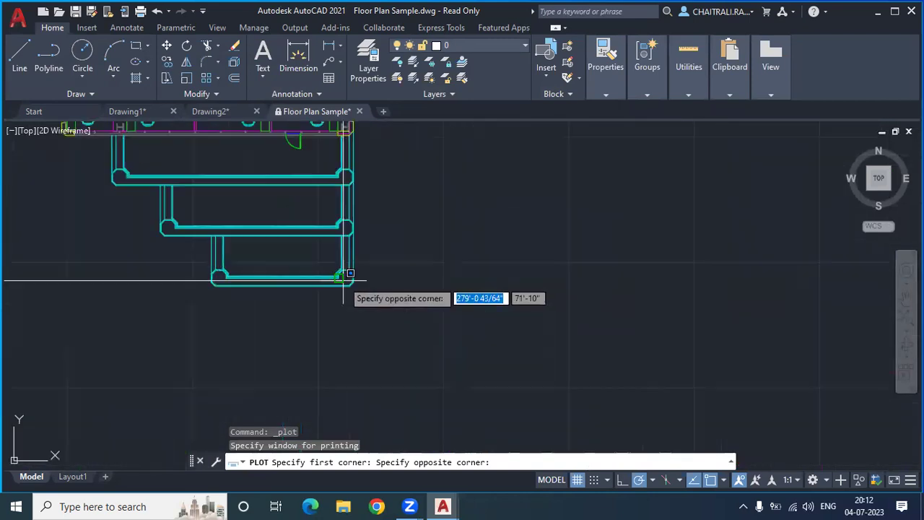
scroll(346, 274, up, 2)
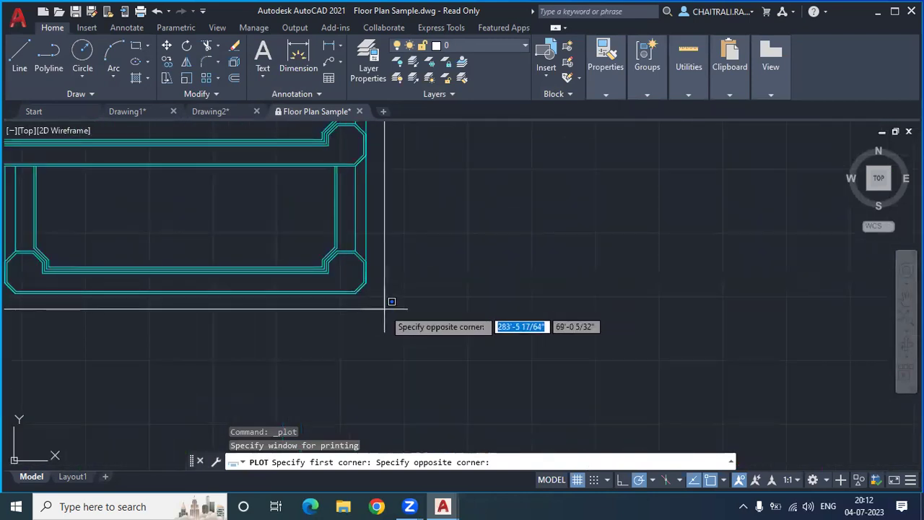
click(384, 309)
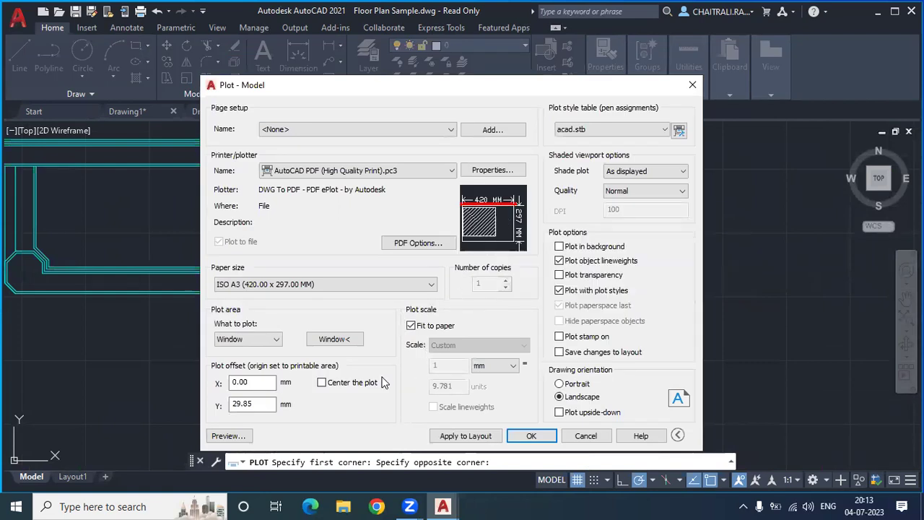
Enable Center the plot and inspect the fitted A3 sheet in the preview.
click(321, 383)
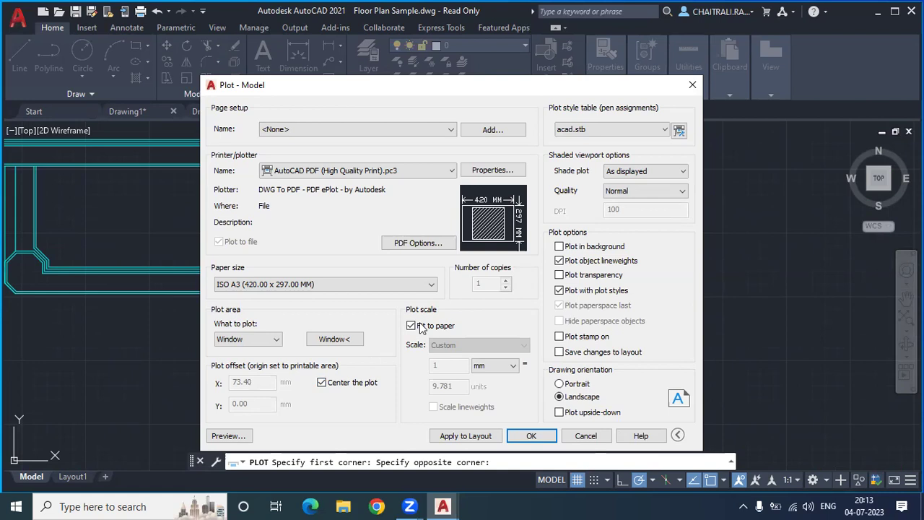
click(237, 439)
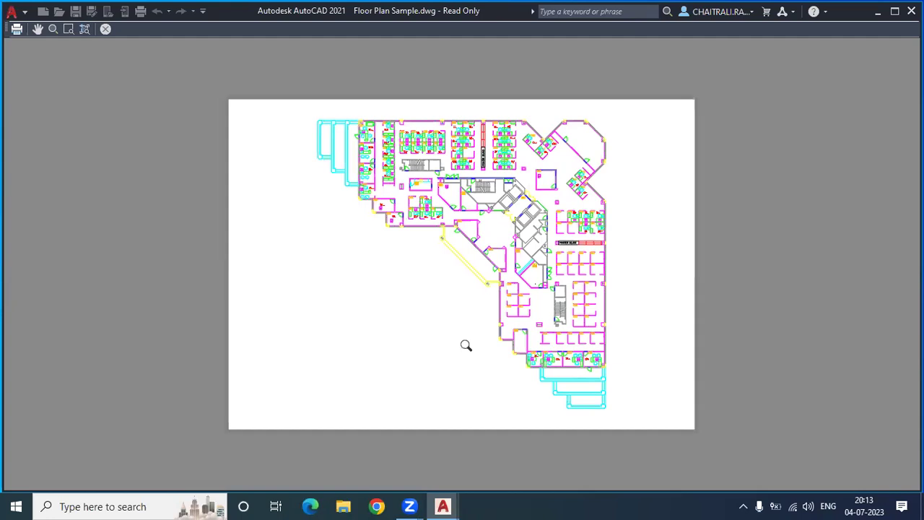
scroll(352, 161, up, 2)
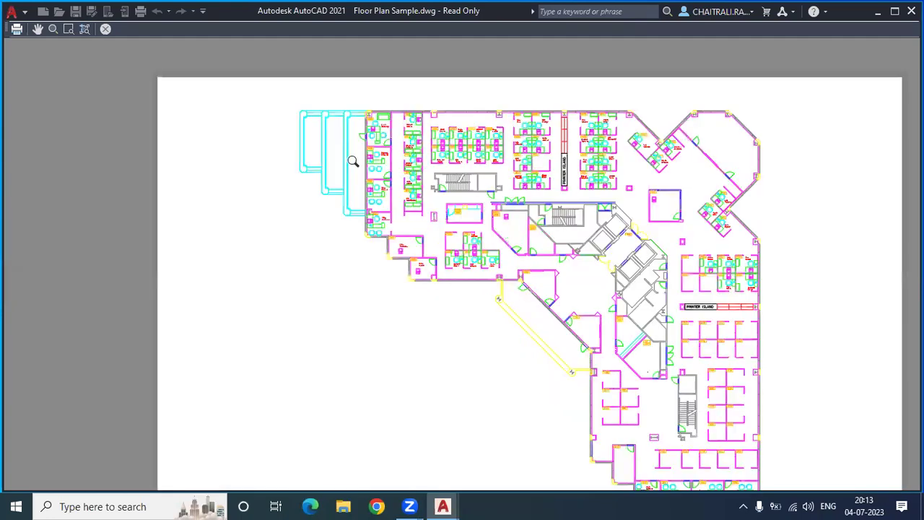
scroll(375, 167, up, 6)
scroll(504, 205, down, 8)
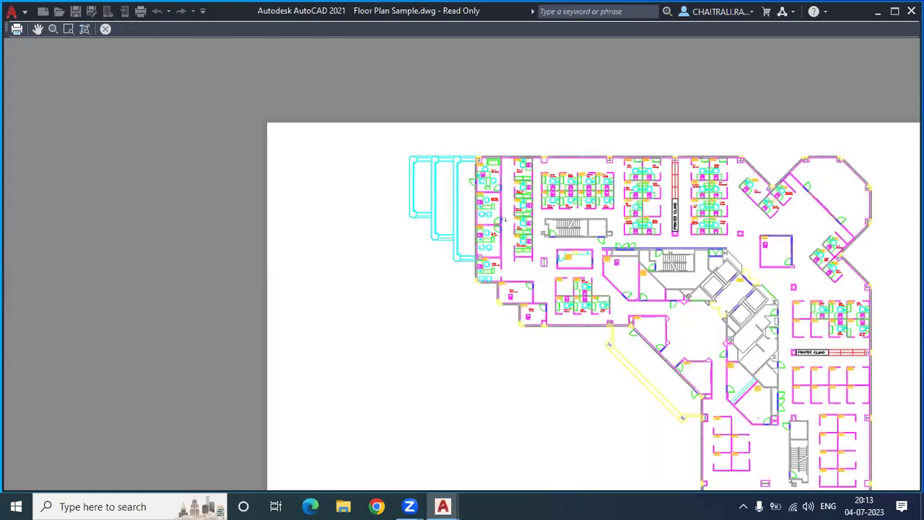
click(105, 29)
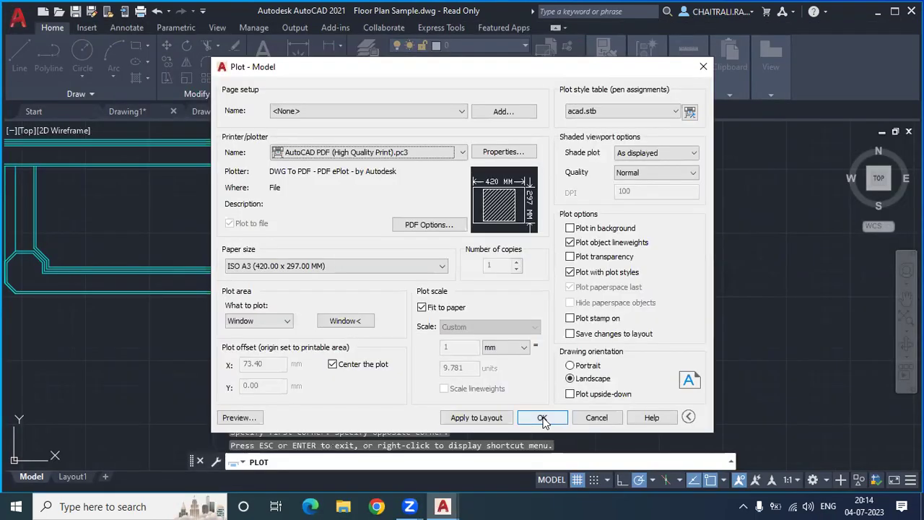
Send the plot to PDF and select the proposed name Floor Plan Sample-Model.pdf.
click(542, 419)
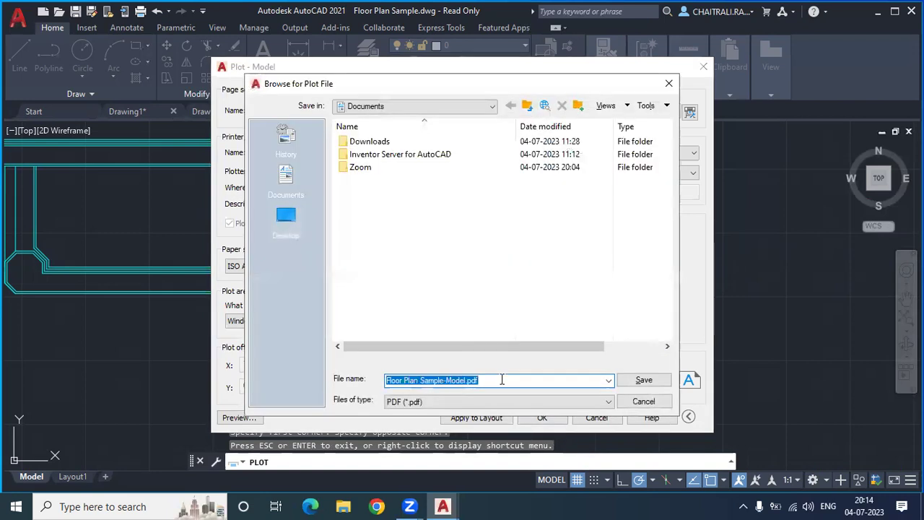
click(439, 380)
double_click(384, 380)
Cancel the PDF save and switch the plot area to Display.
click(659, 403)
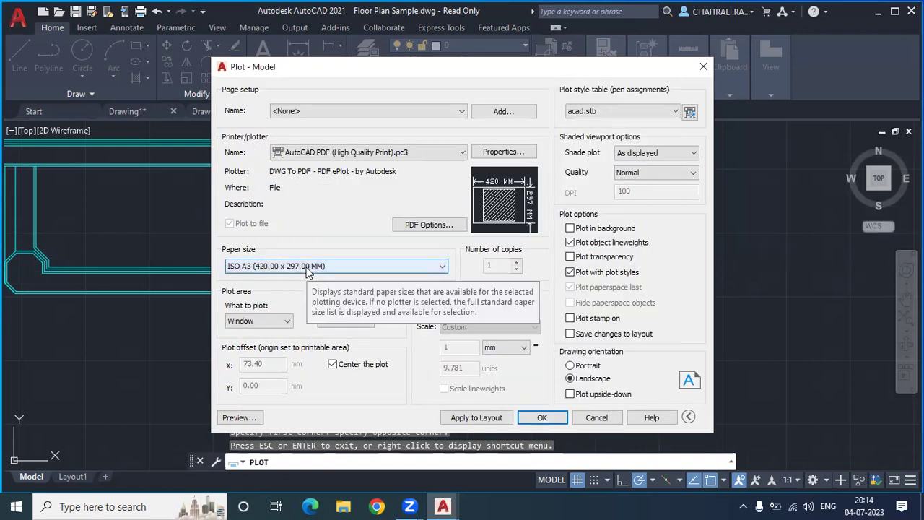
click(306, 269)
click(265, 327)
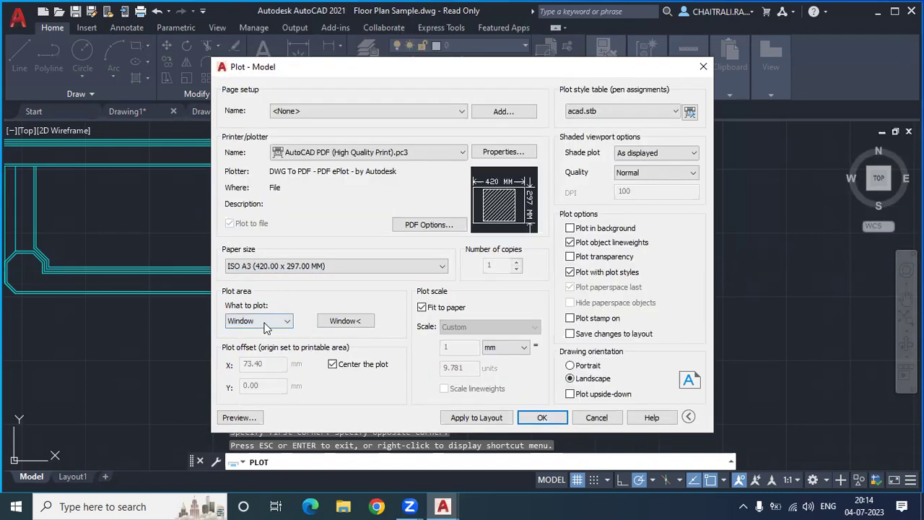
click(265, 327)
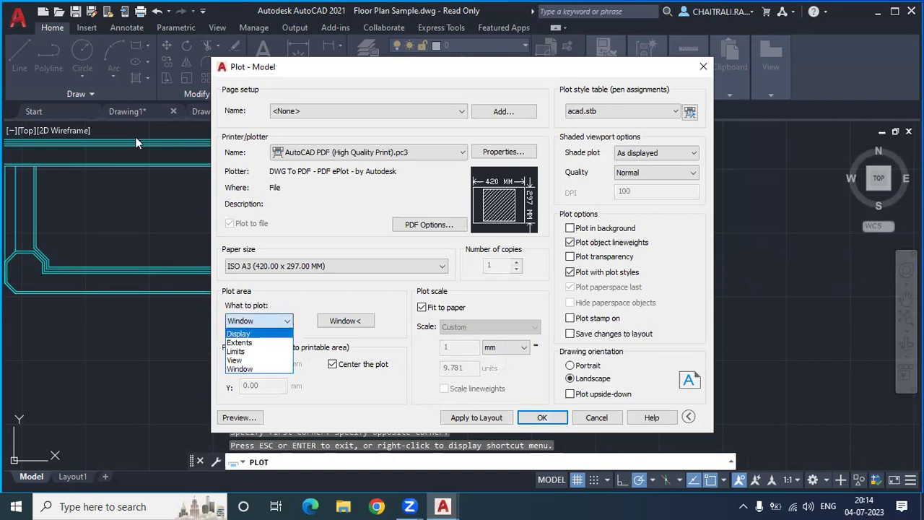
click(239, 334)
Preview the Display plot, then close the plot settings without plotting.
click(241, 417)
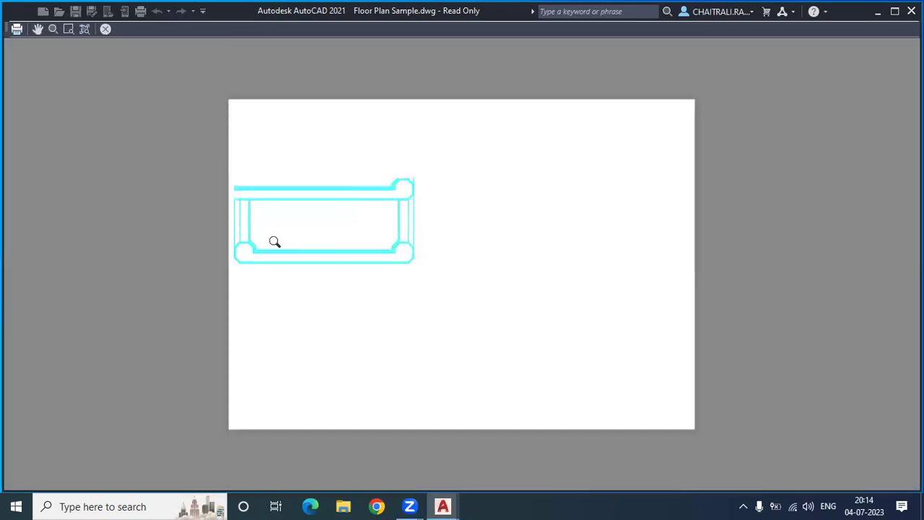
click(106, 29)
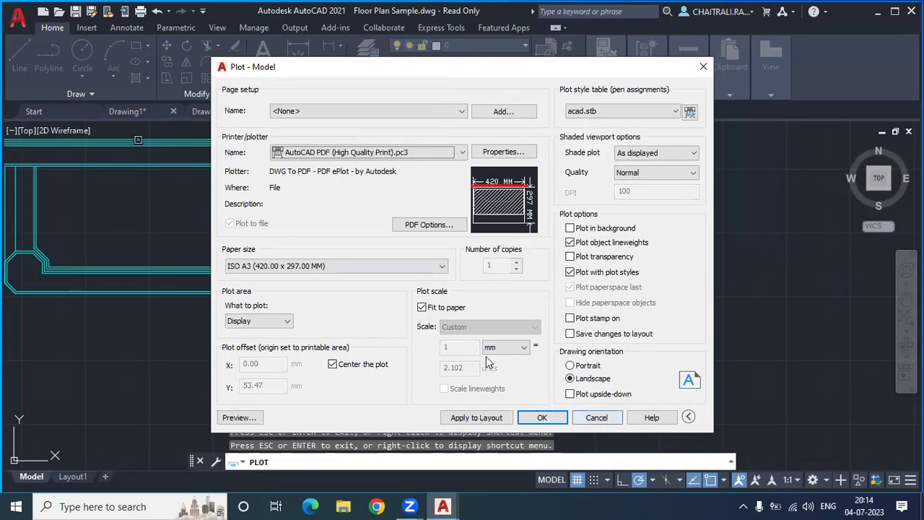
key(Escape)
Reopen the plot settings with no page setup and the AutoCAD PDF (High Quality Print) printer.
scroll(344, 254, down, 2)
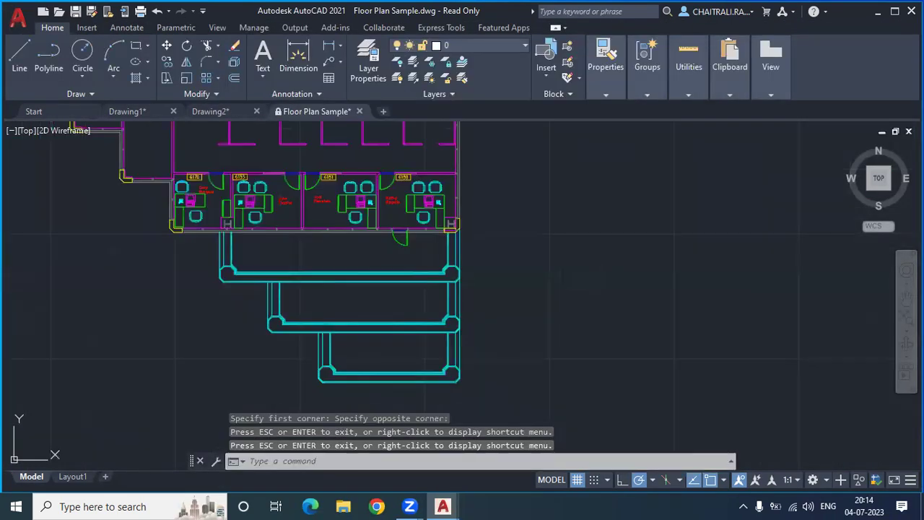
middle_drag(298, 339, 332, 335)
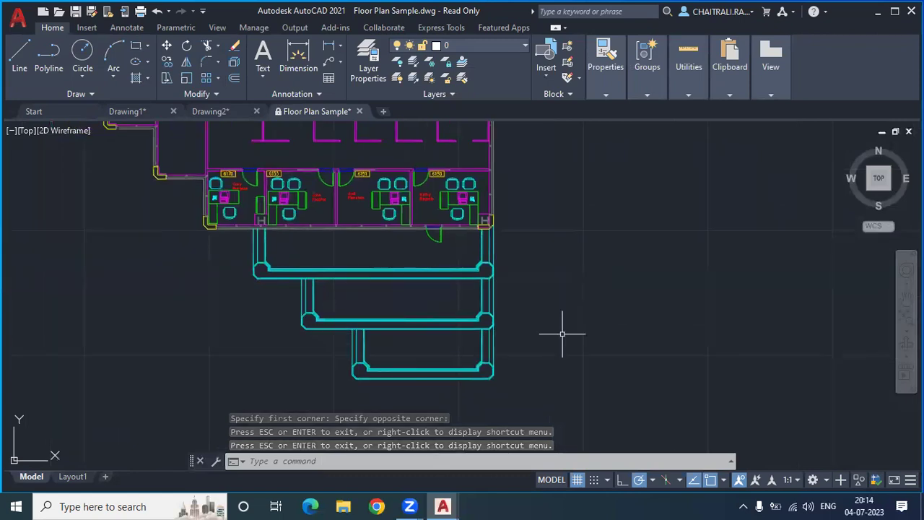
key(ctrl+p)
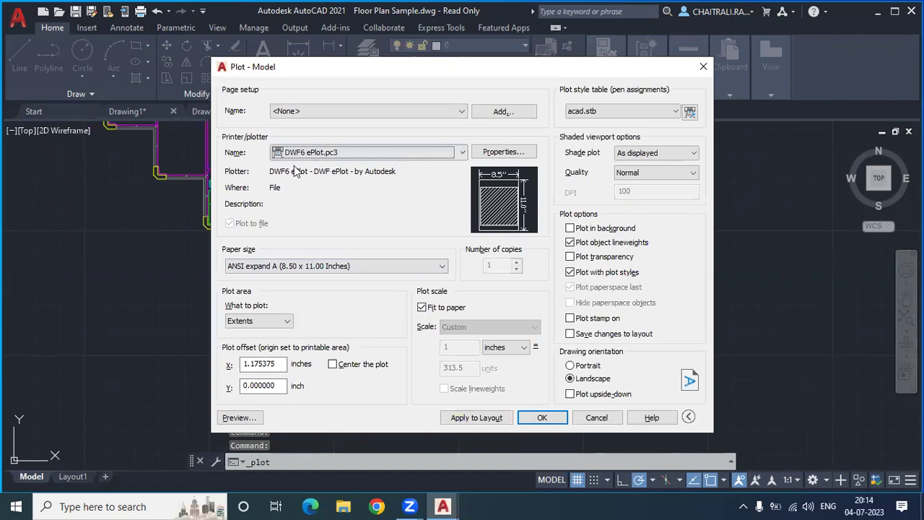
click(278, 112)
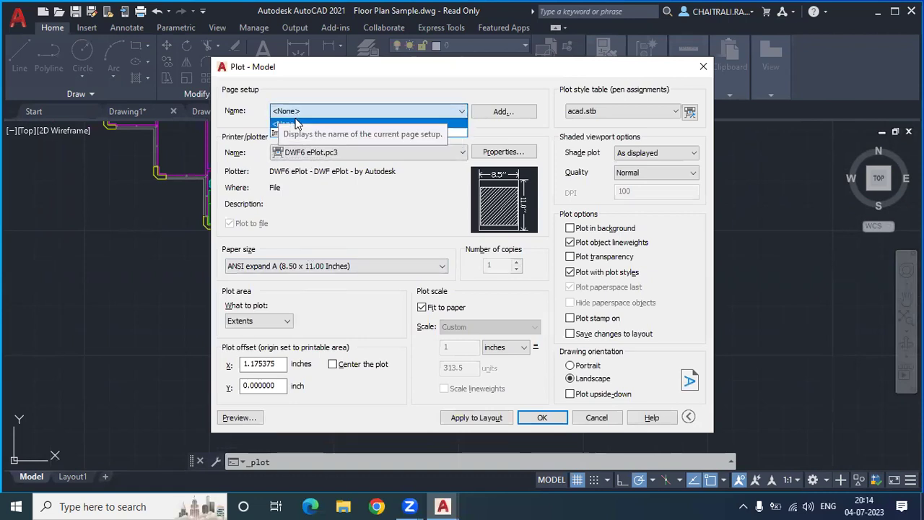
click(319, 176)
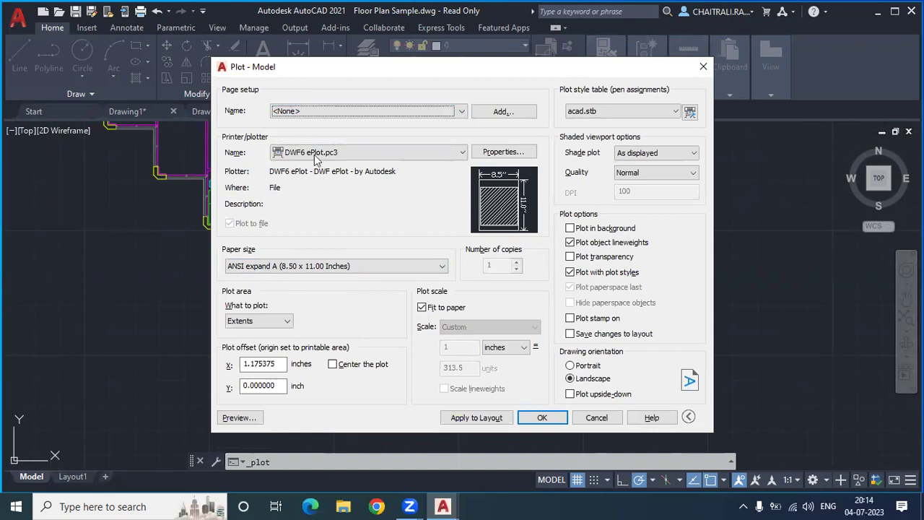
click(339, 152)
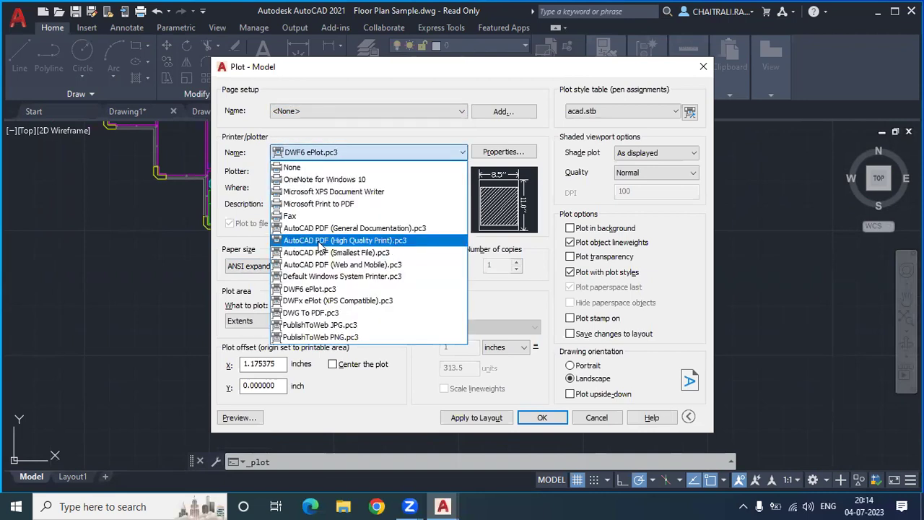
click(320, 245)
Set ISO A3 paper, plot area Display, and centre the plot.
click(287, 266)
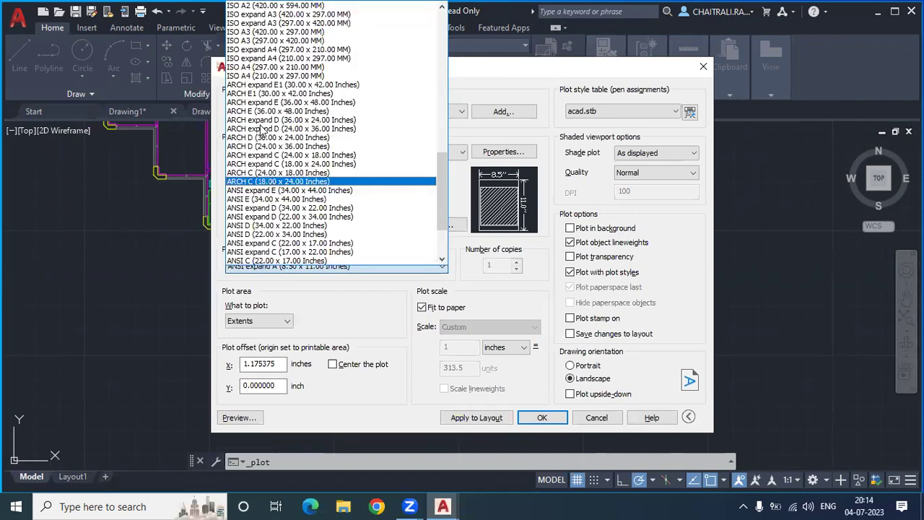
click(282, 34)
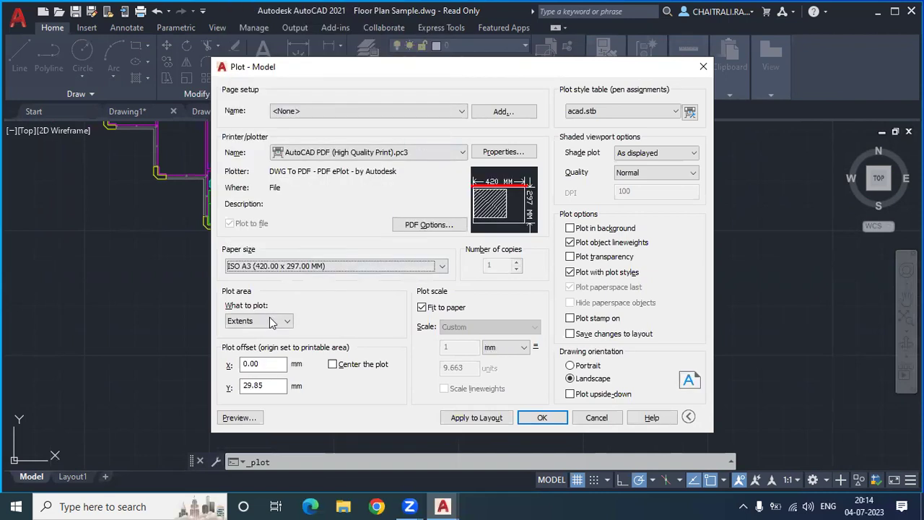
click(258, 321)
click(242, 334)
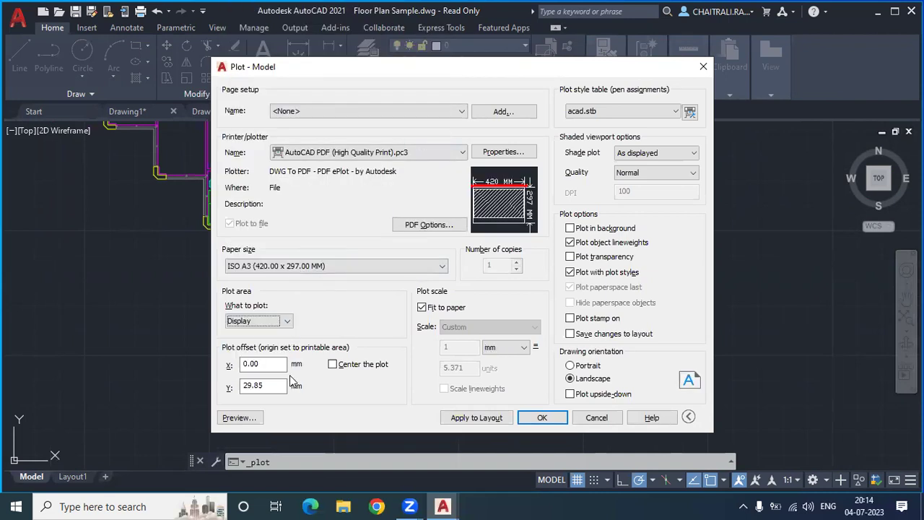
click(332, 365)
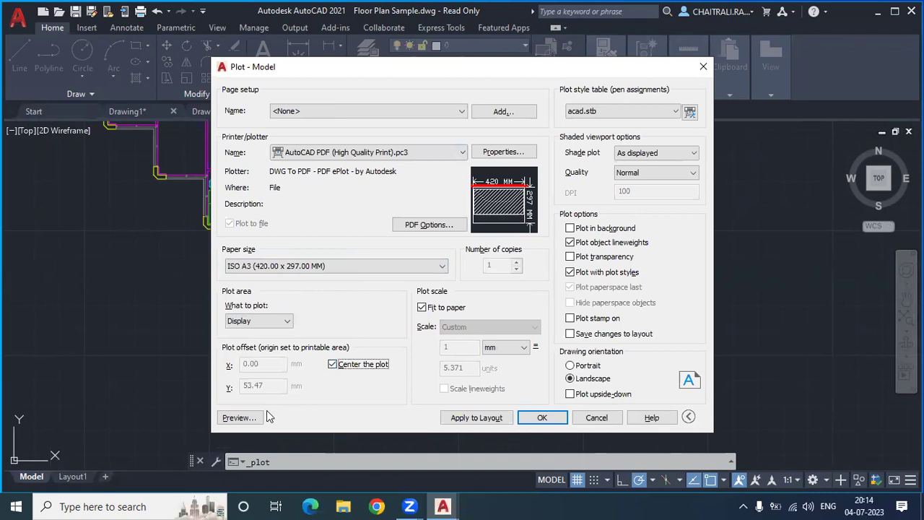
Preview the Display plot, then switch the plot area to Extents and preview again.
click(236, 418)
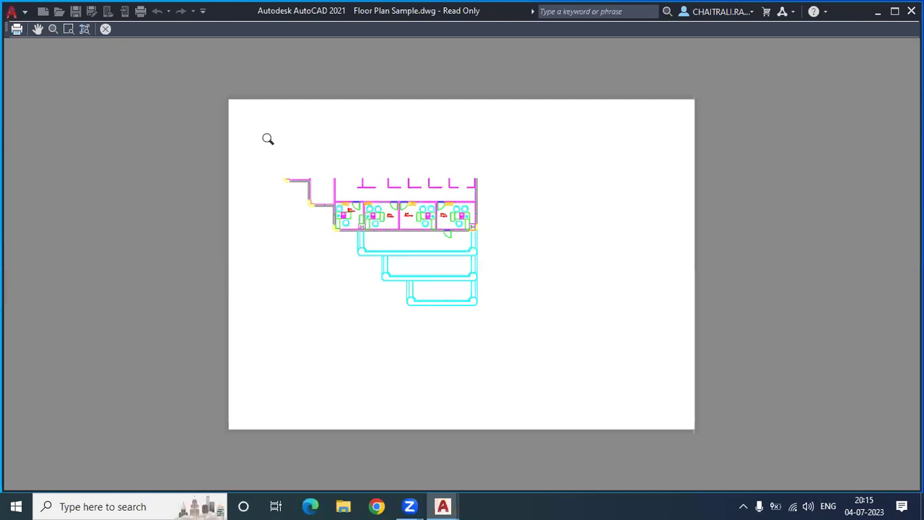
click(107, 28)
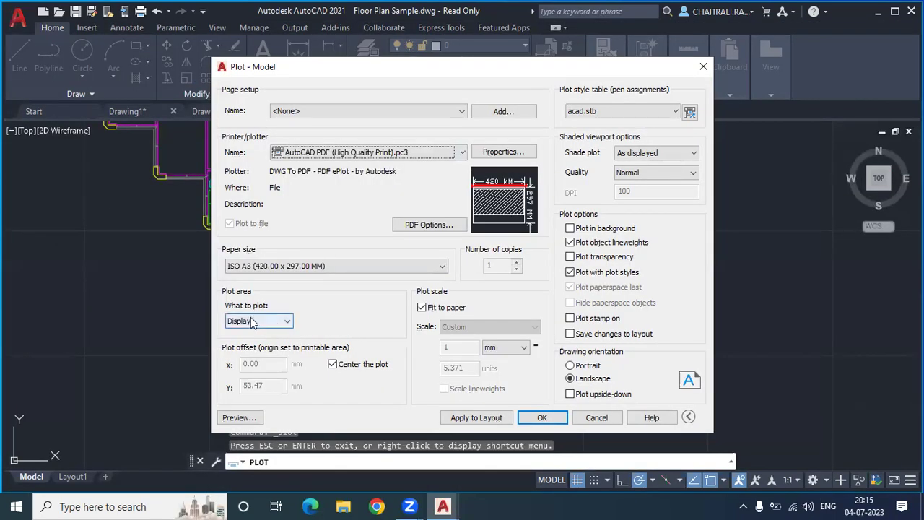
click(252, 322)
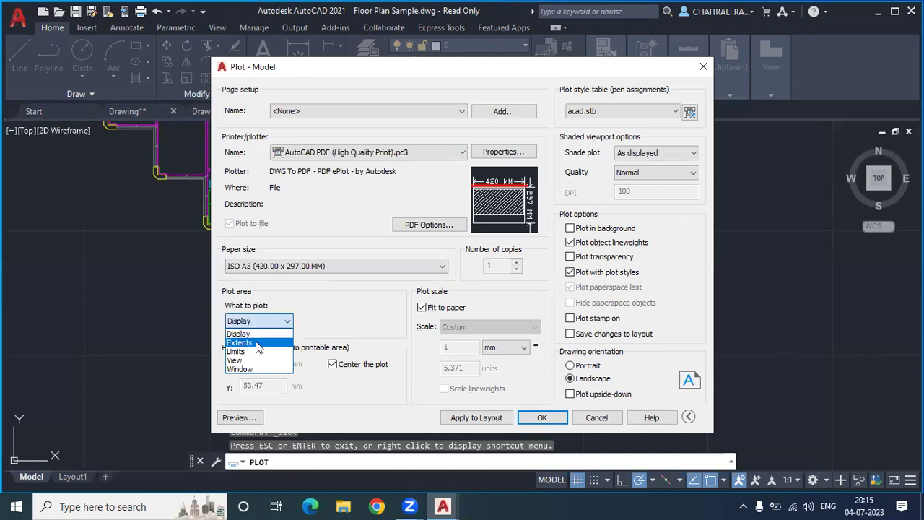
click(258, 343)
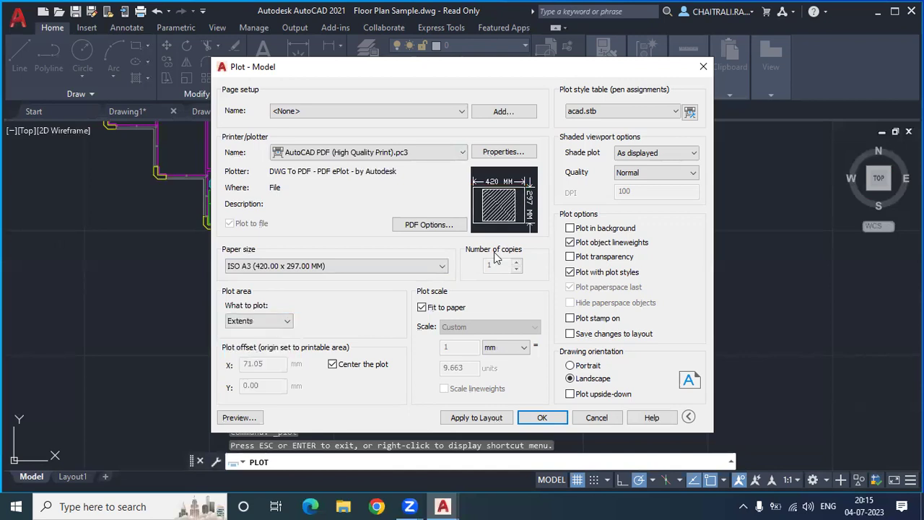
click(248, 418)
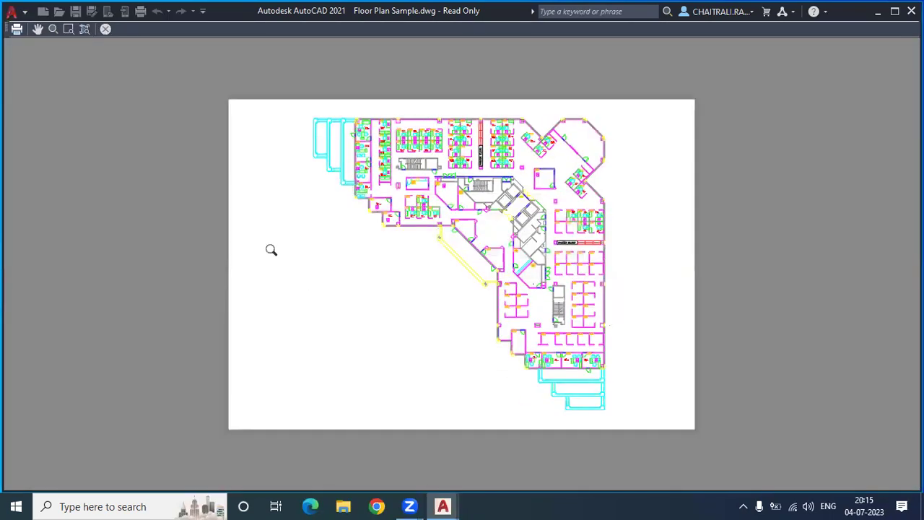
Close the preview, cancel the plot without printing, and abandon a stray LINE command.
click(105, 30)
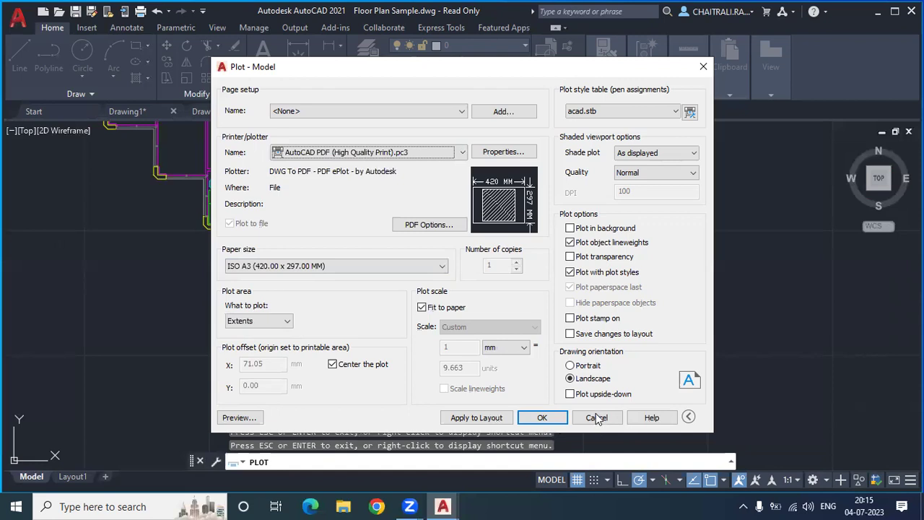
click(595, 413)
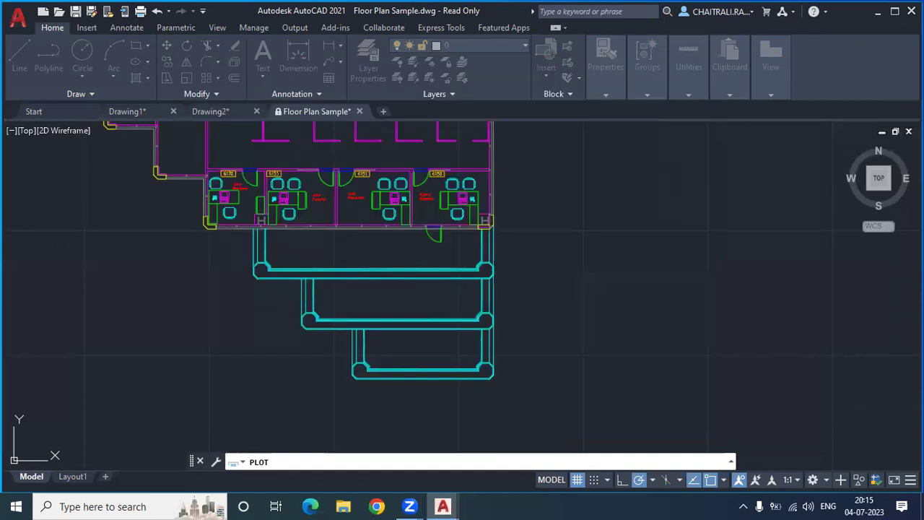
scroll(685, 247, down, 4)
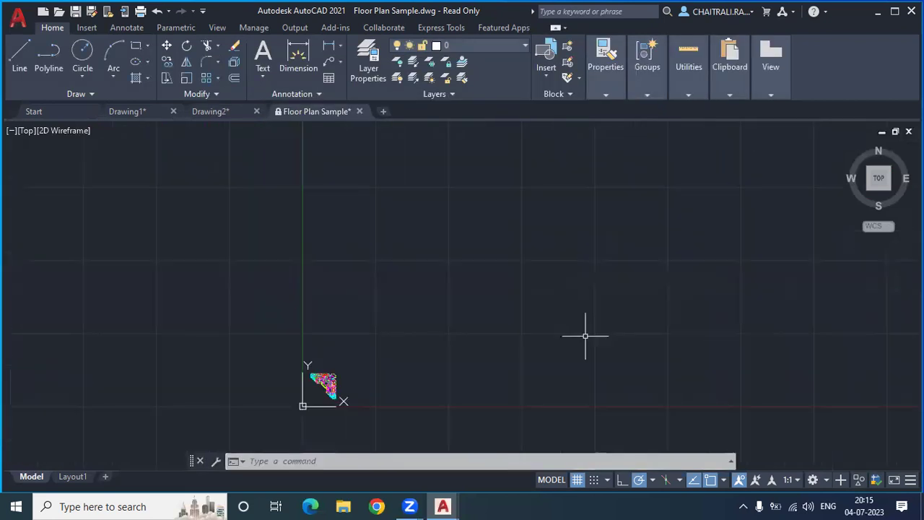
text(l)
key(Return)
click(640, 322)
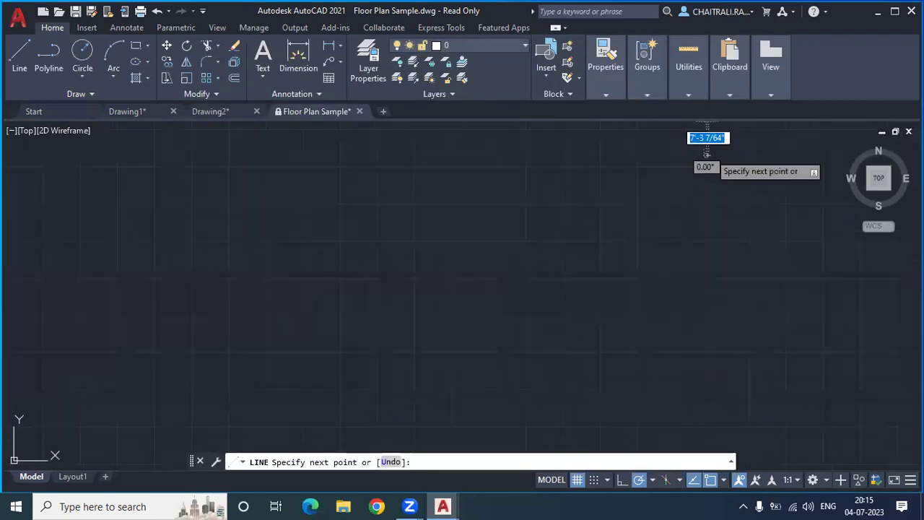
scroll(707, 153, up, 1)
scroll(711, 160, up, 2)
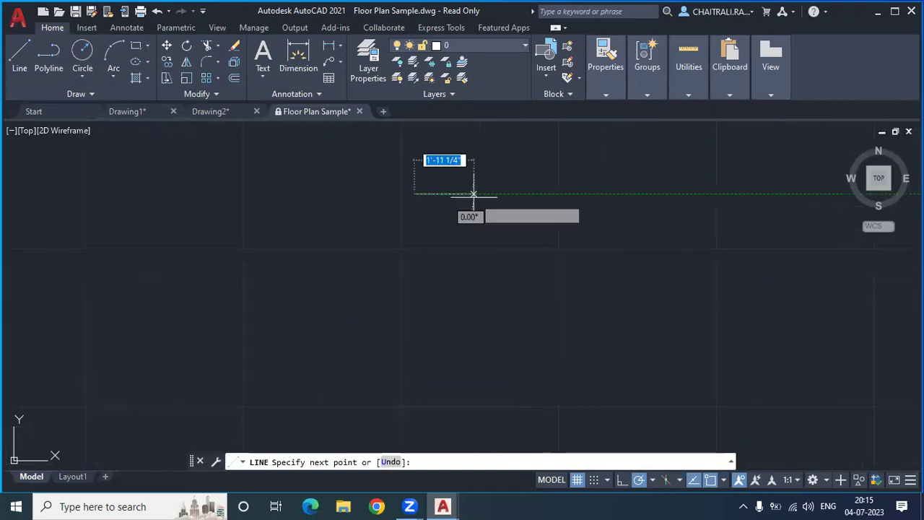
scroll(474, 194, up, 2)
scroll(450, 228, down, 4)
key(Escape)
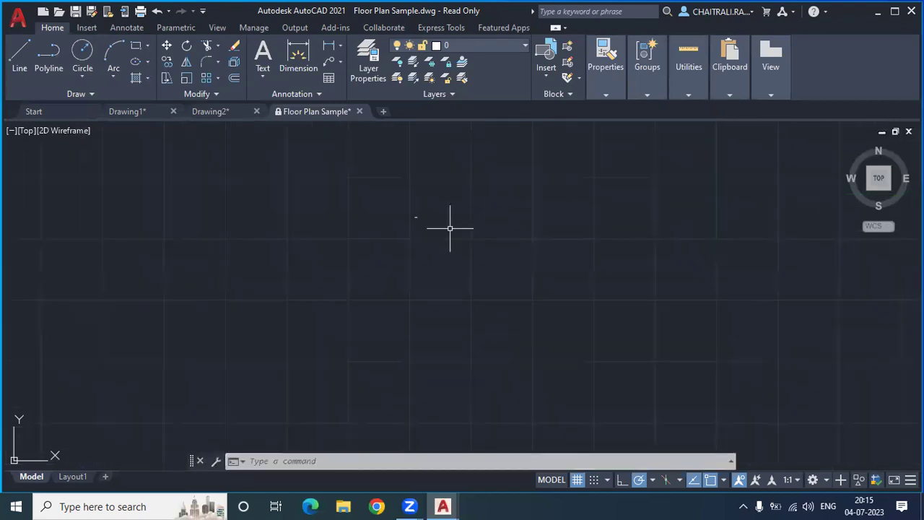
Zoom and pan to centre the whole floor plan, then reopen the plot settings.
scroll(450, 228, up, 1)
mouse_move(450, 228)
middle_down()
mouse_move(479, 336)
mouse_move(381, 319)
middle_up()
scroll(480, 336, up, 1)
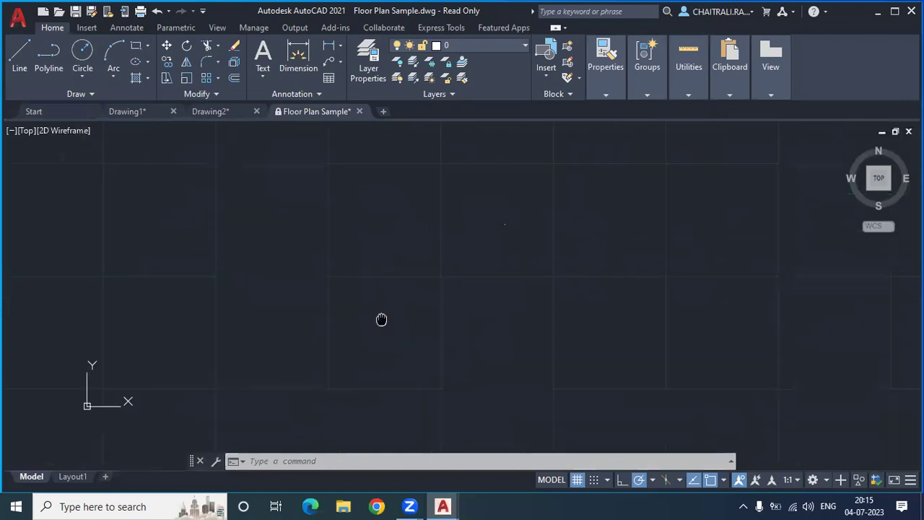
scroll(314, 380, down, 5)
scroll(264, 338, up, 2)
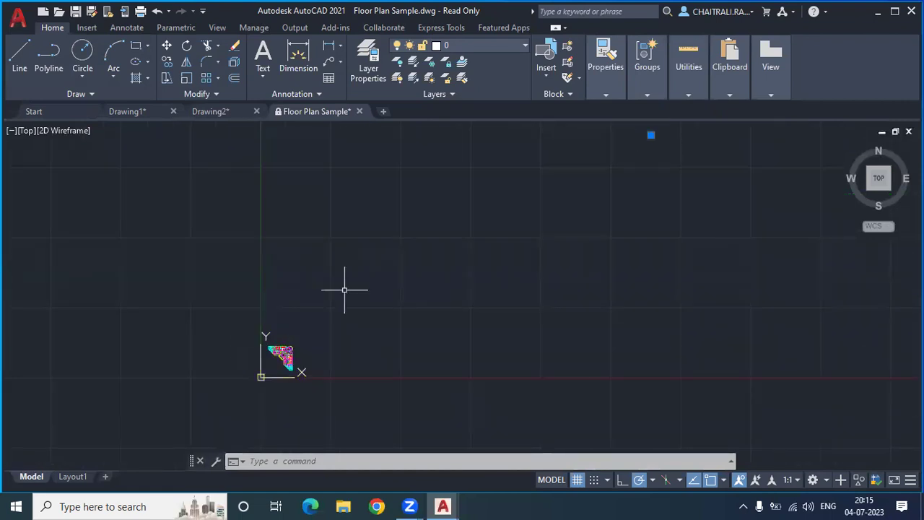
click(239, 325)
click(322, 384)
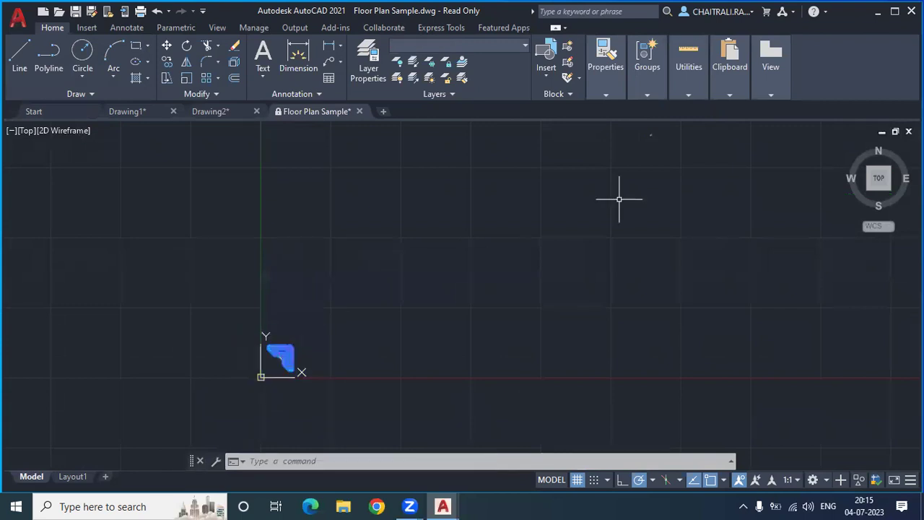
key(Escape)
scroll(348, 334, up, 5)
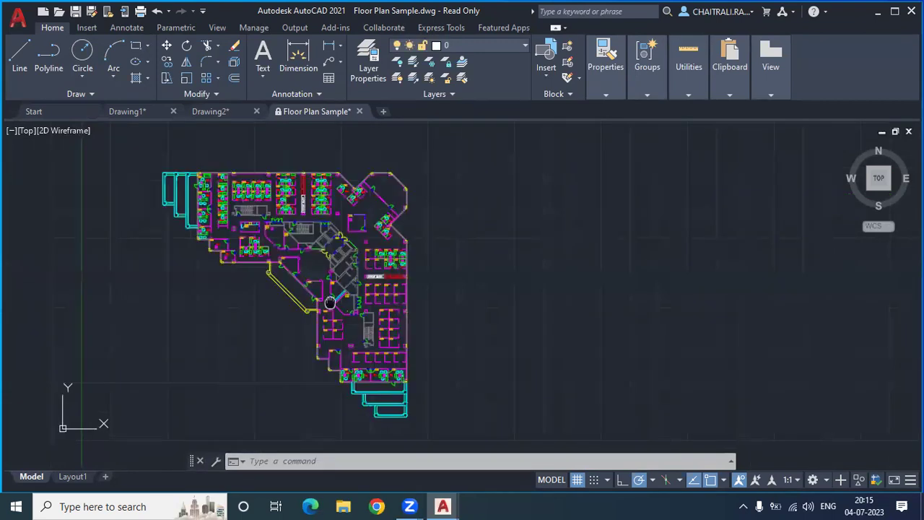
middle_drag(329, 301, 341, 288)
key(ctrl+p)
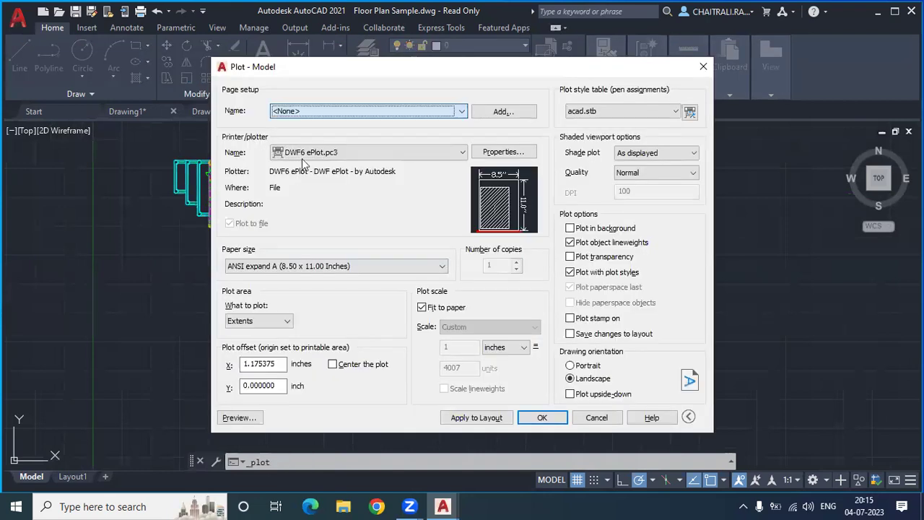
Choose AutoCAD PDF (High Quality Print) on ISO expand A3 paper with Center the plot ticked.
click(306, 154)
click(351, 240)
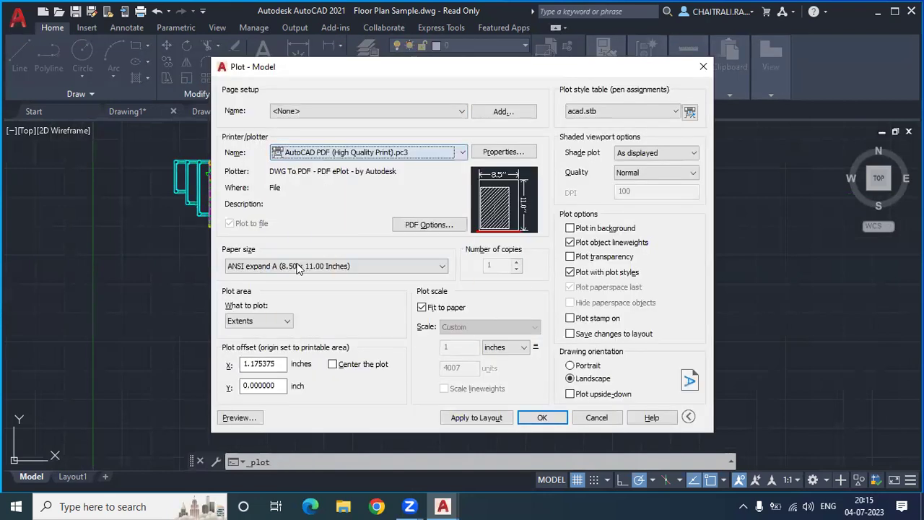
click(297, 268)
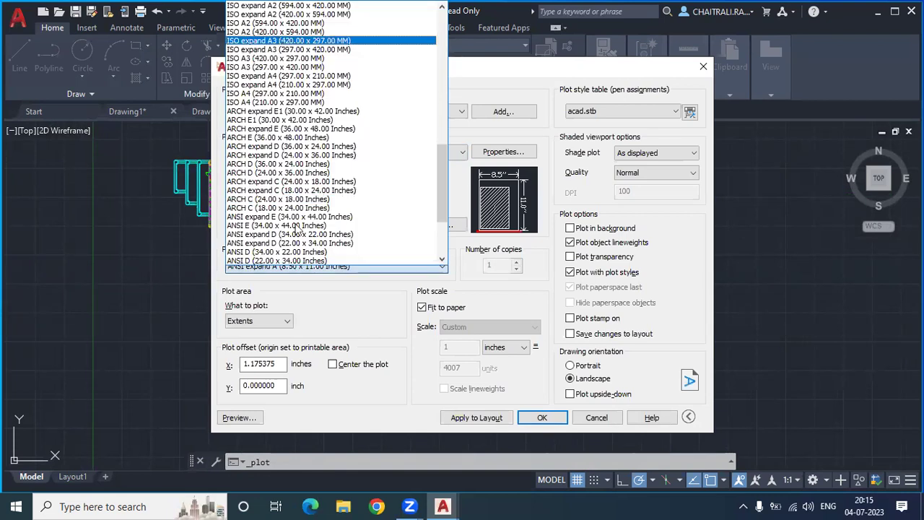
click(274, 338)
click(259, 321)
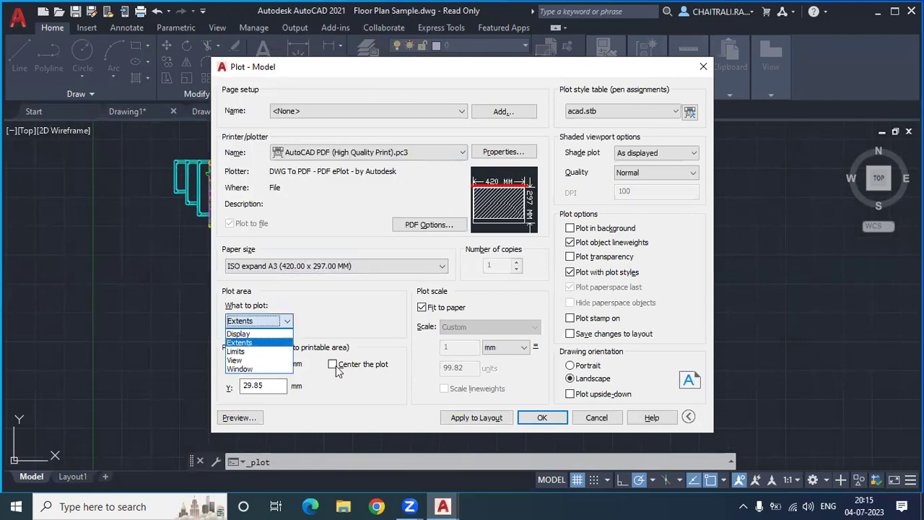
click(333, 364)
Preview the A3 PDF sheet, zooming around it, then close preview and Plot dialog unplotted.
click(244, 418)
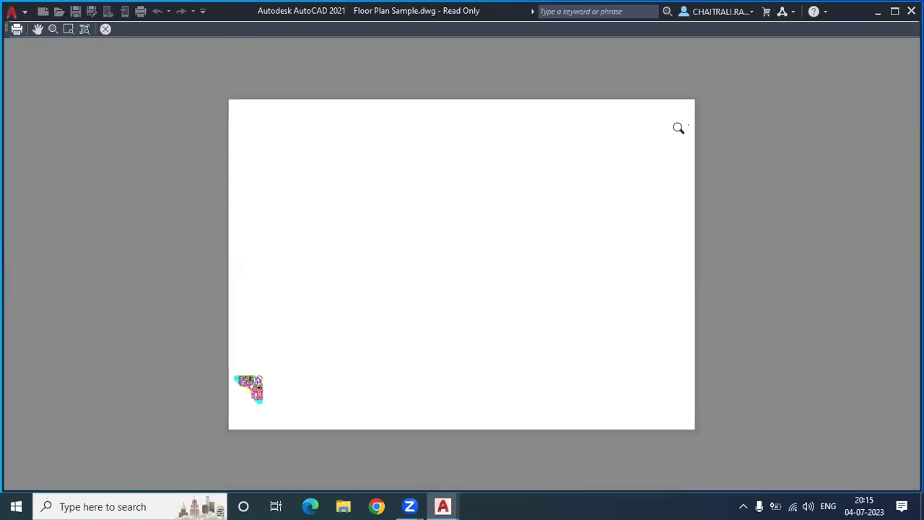
scroll(678, 127, up, 2)
drag(763, 130, 660, 108)
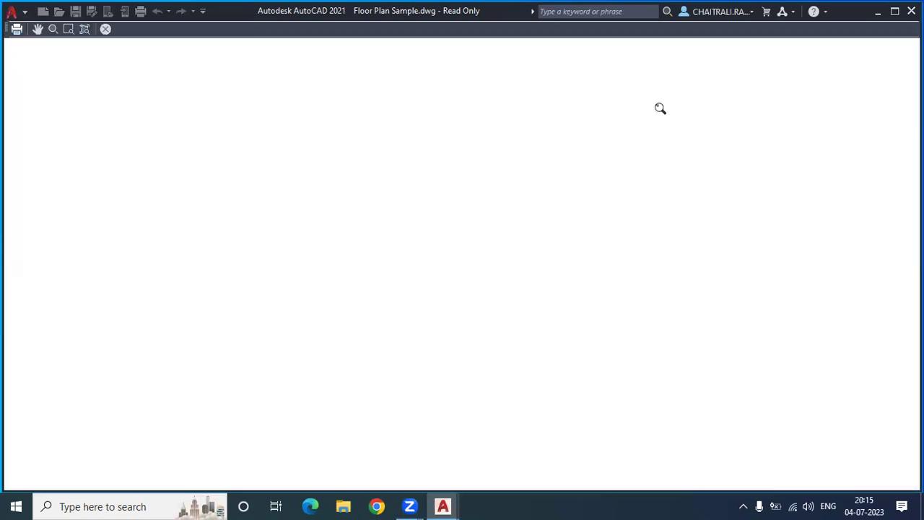
scroll(657, 105, down, 1)
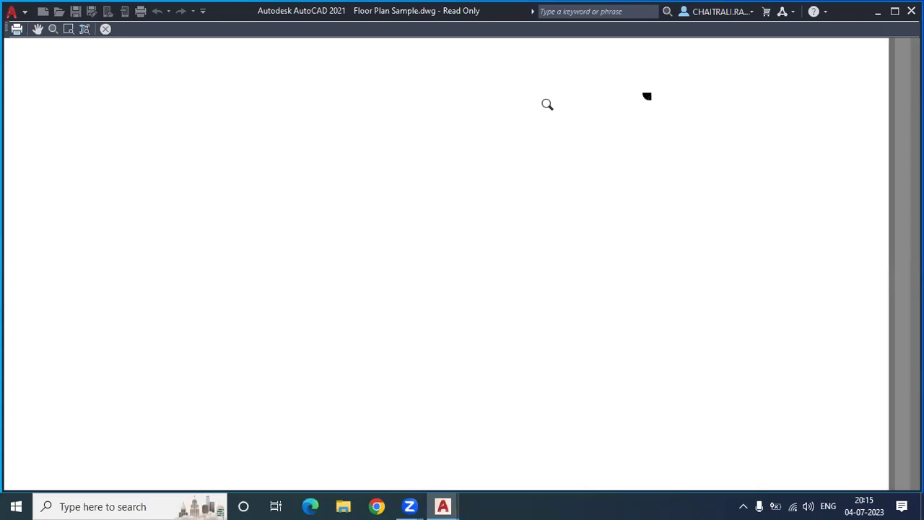
scroll(581, 234, down, 1)
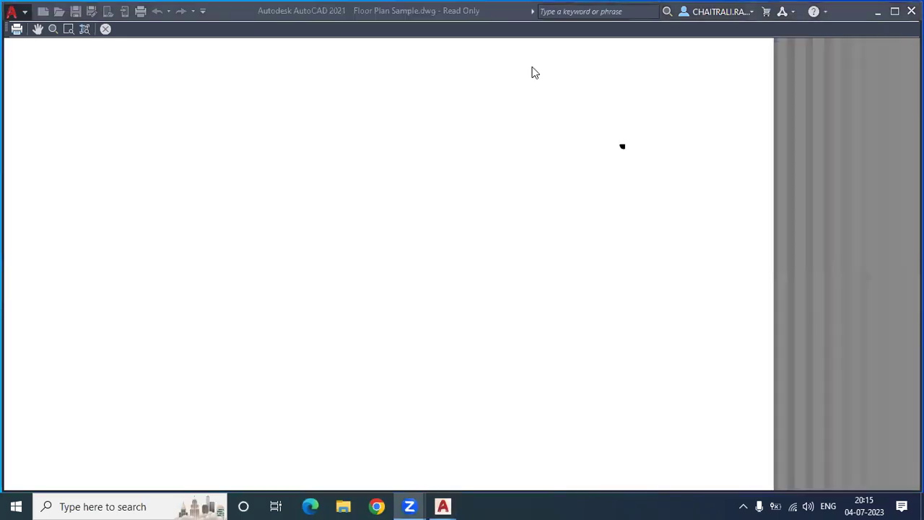
scroll(588, 255, down, 2)
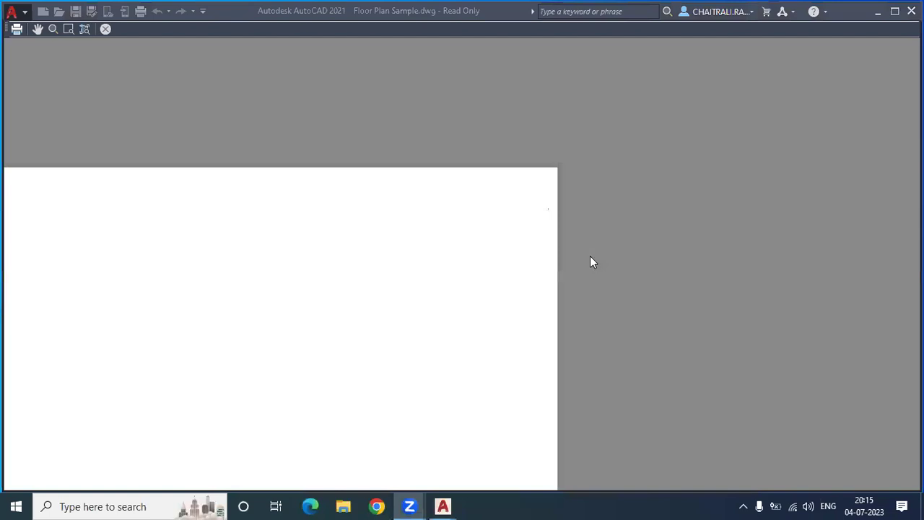
click(105, 29)
click(105, 28)
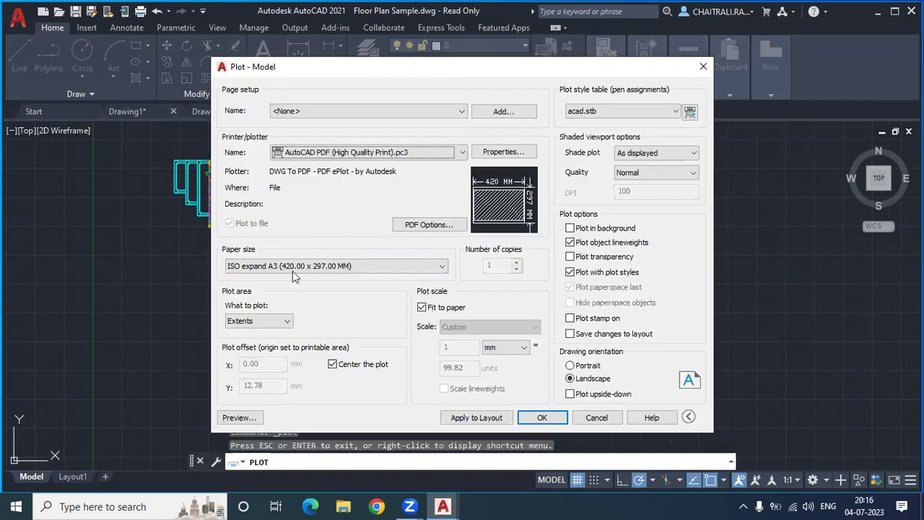
click(269, 320)
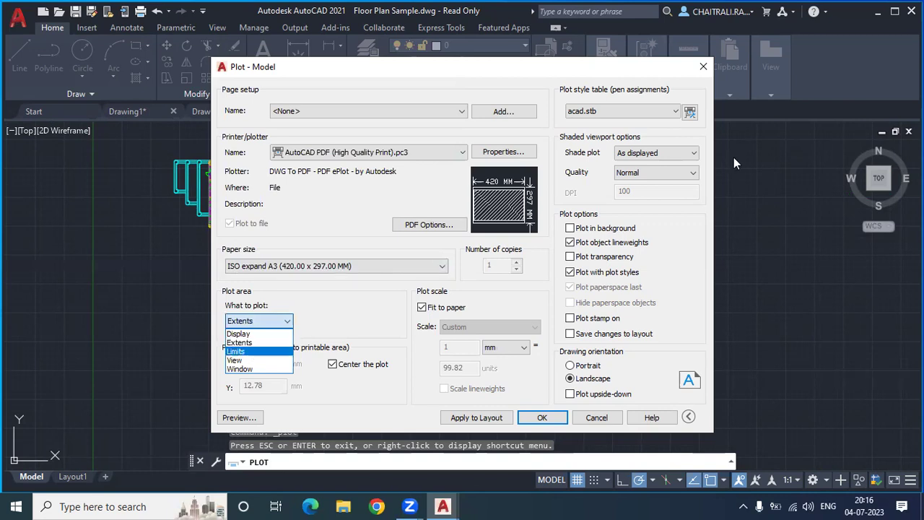
key(Escape)
key(Escape)
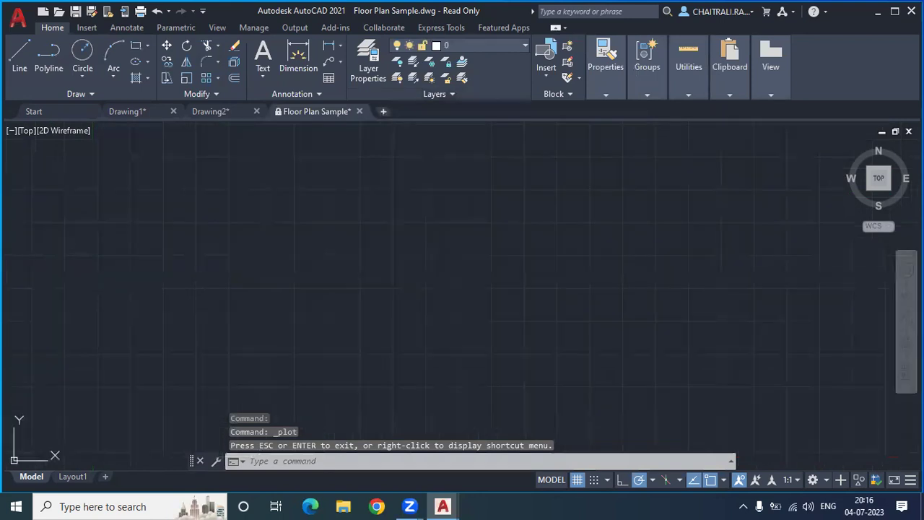
Start a new drawing, set LIMITS from 0,0 to 420,297, and open Drafting Settings.
key(ctrl+n)
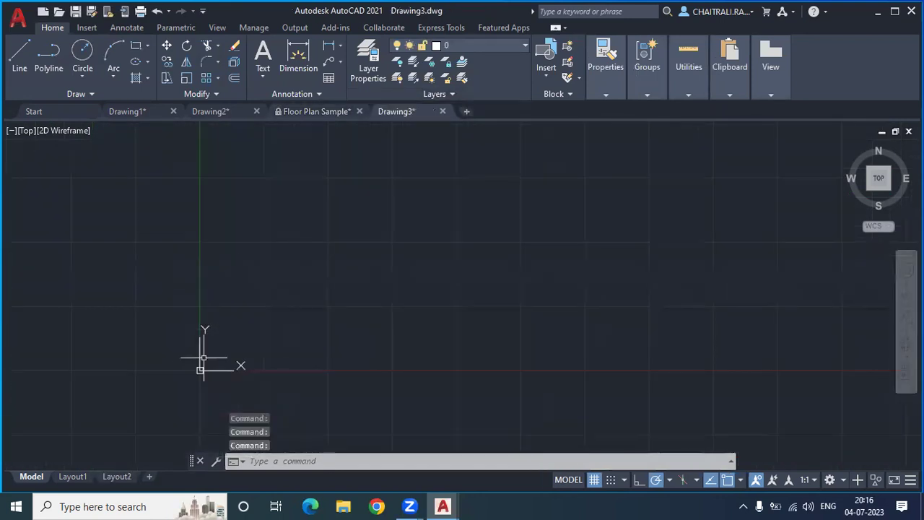
text(L)
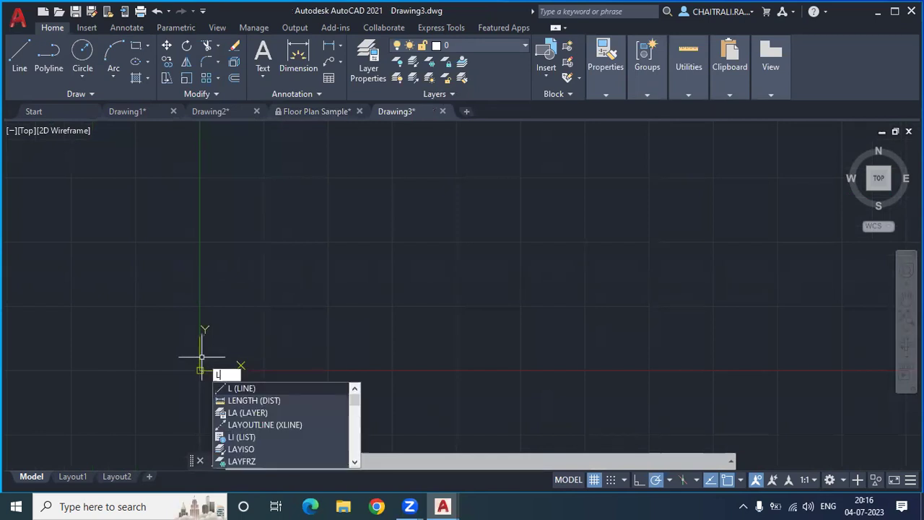
text(IM)
key(Return)
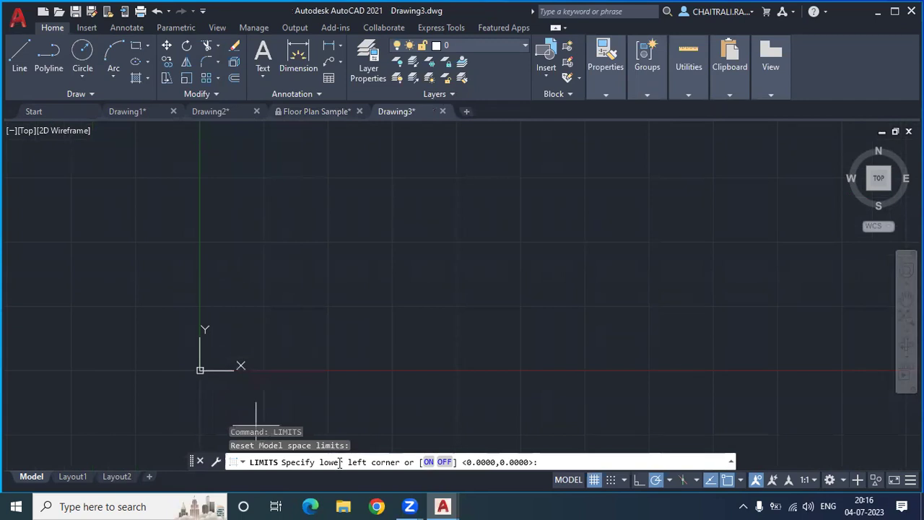
scroll(213, 393, up, 2)
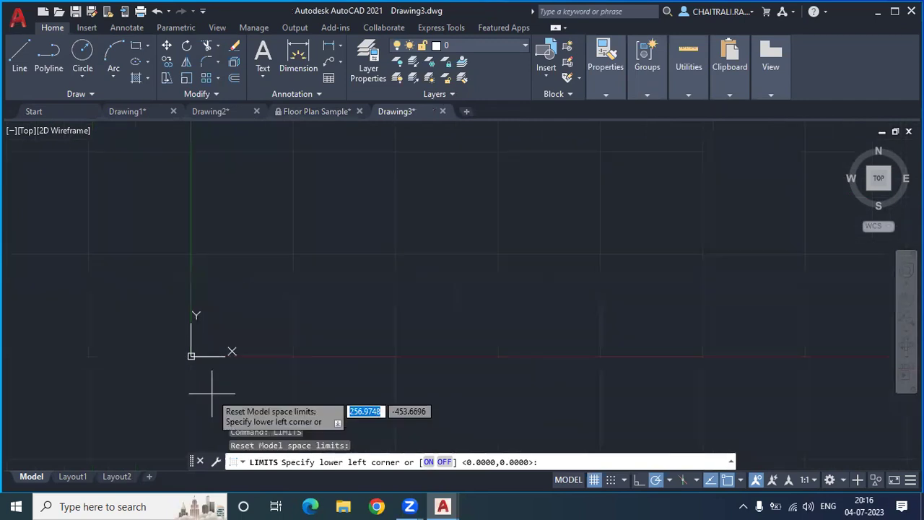
key(Return)
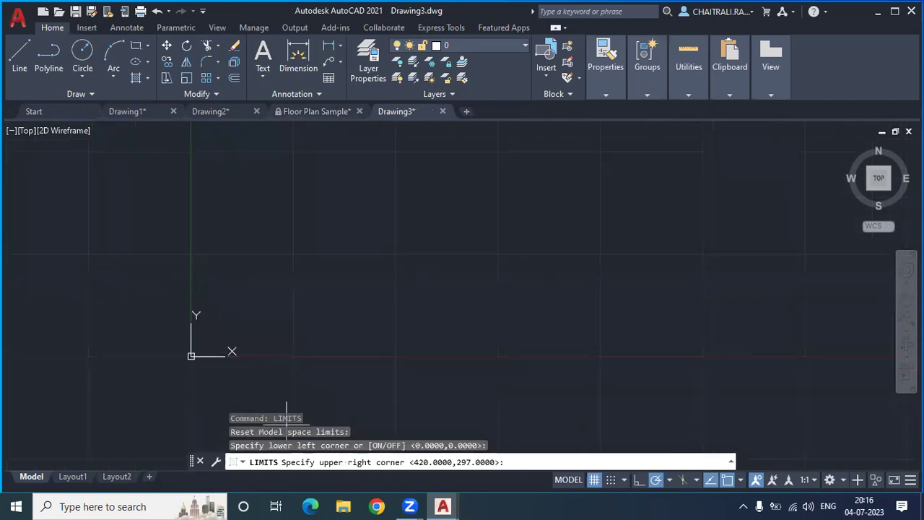
key(Return)
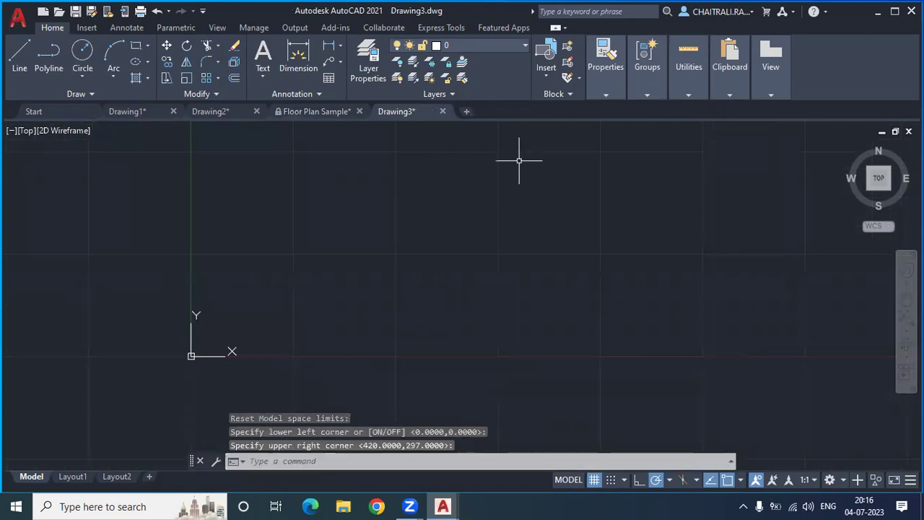
text(ds)
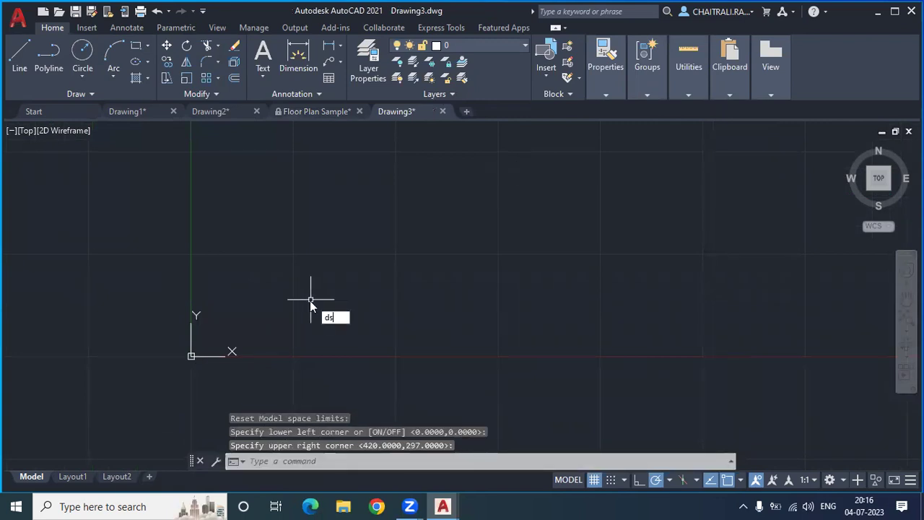
key(Return)
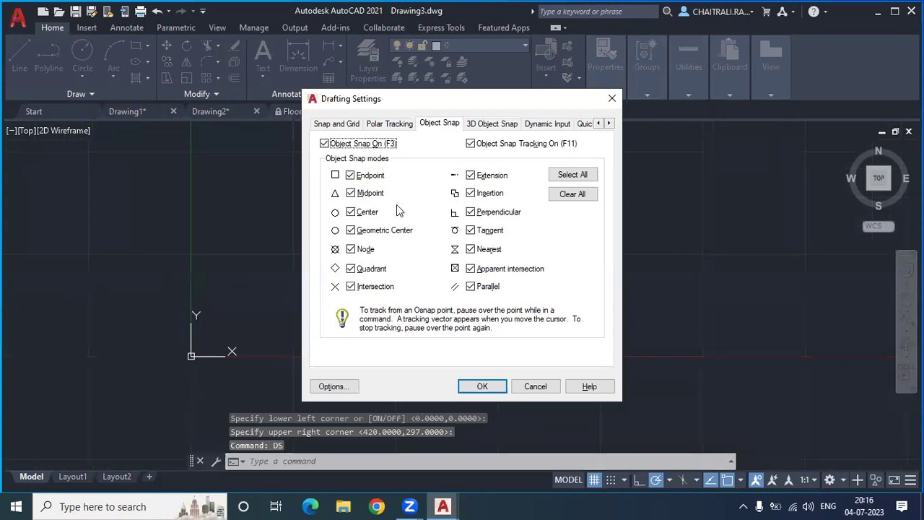
On the Snap and Grid tab, turn off Display grid beyond Limits and confirm.
click(333, 125)
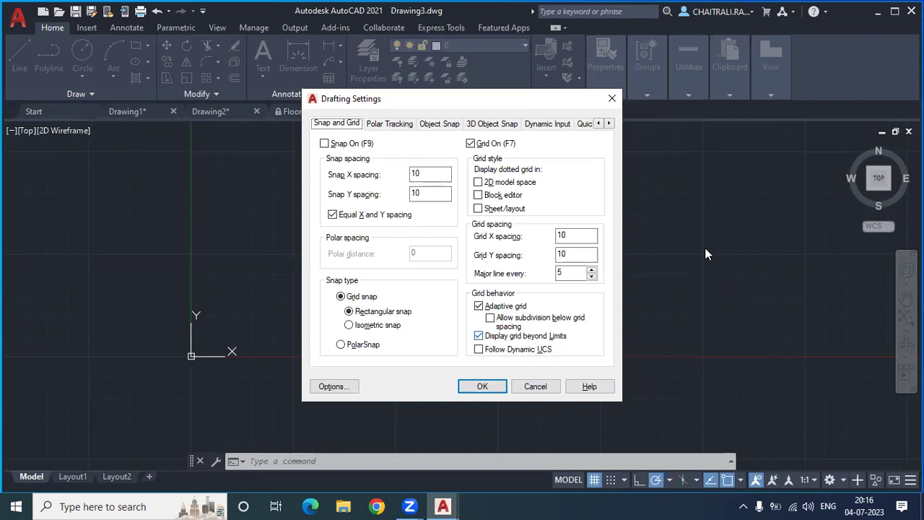
click(478, 337)
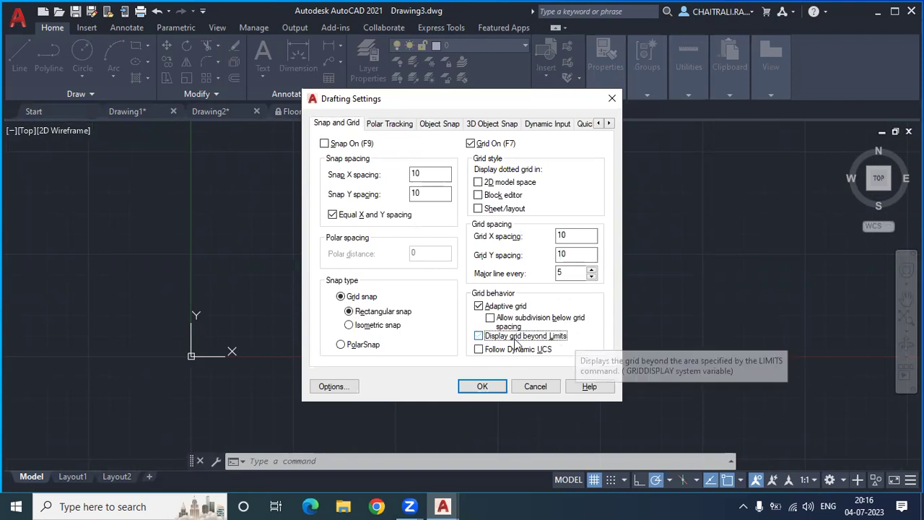
click(482, 386)
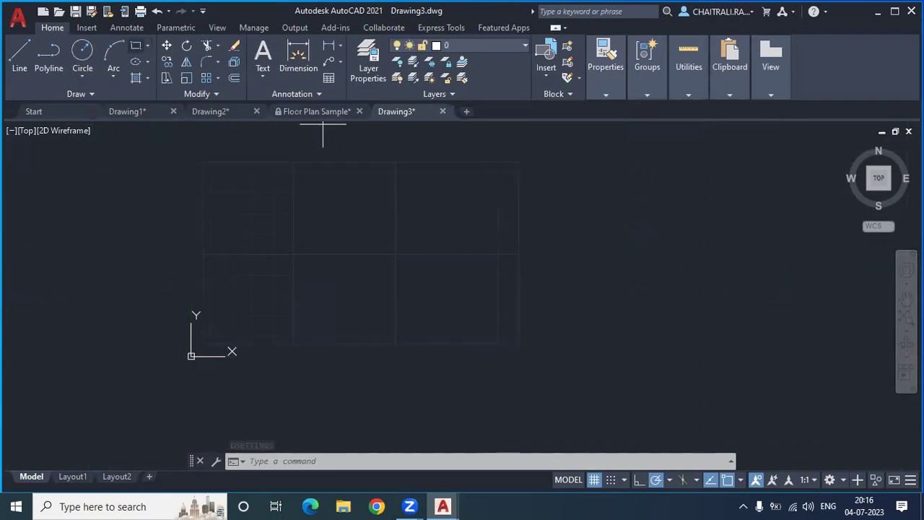
Draw a rectangle by picking two opposite corners.
click(135, 45)
click(369, 229)
click(628, 277)
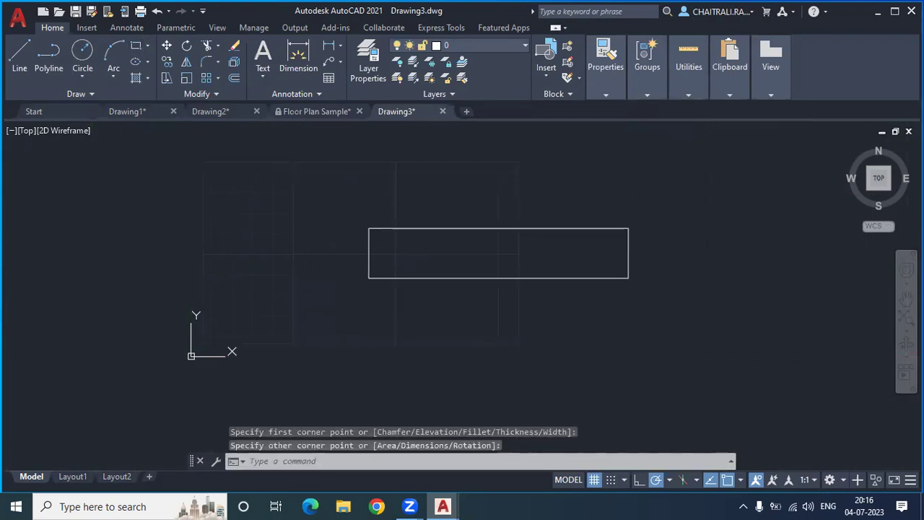
Set the plot to AutoCAD PDF (High Quality Print), ISO A3, Limits area, and preview it.
key(ctrl+p)
click(323, 152)
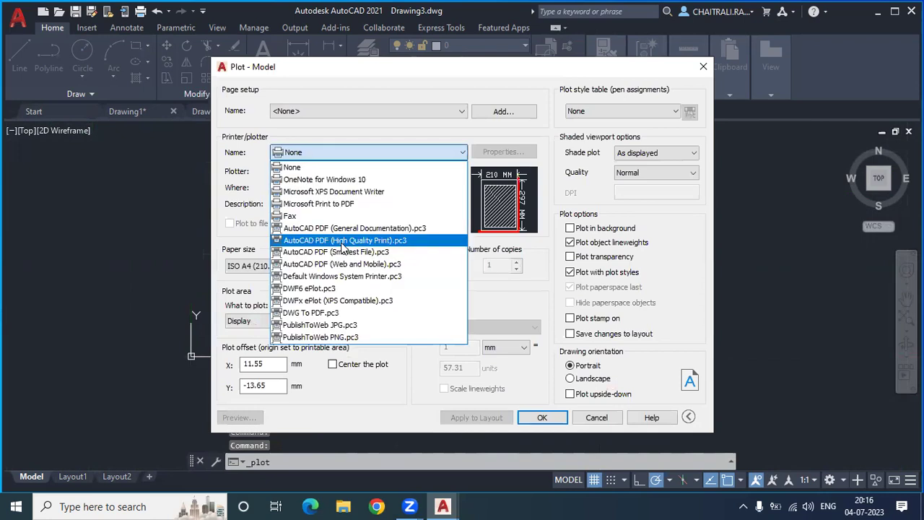
click(339, 240)
click(288, 267)
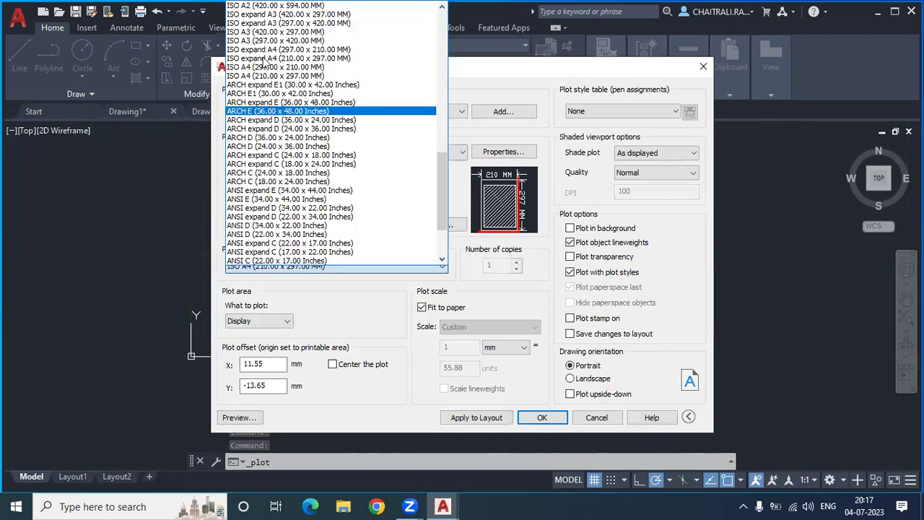
click(274, 32)
click(332, 364)
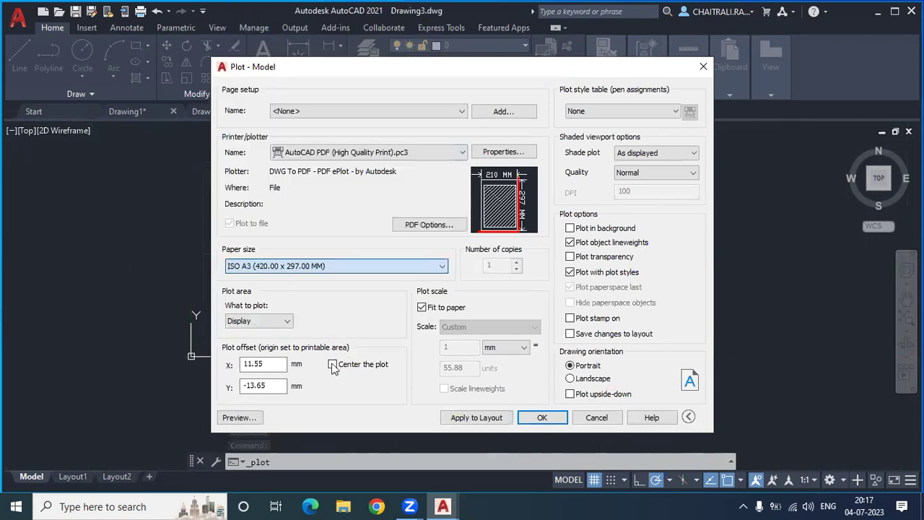
click(247, 323)
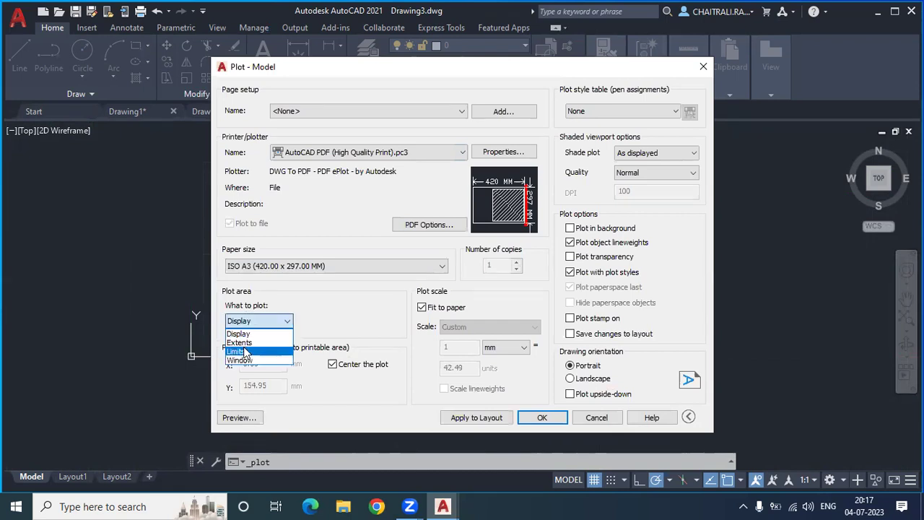
click(239, 342)
click(253, 323)
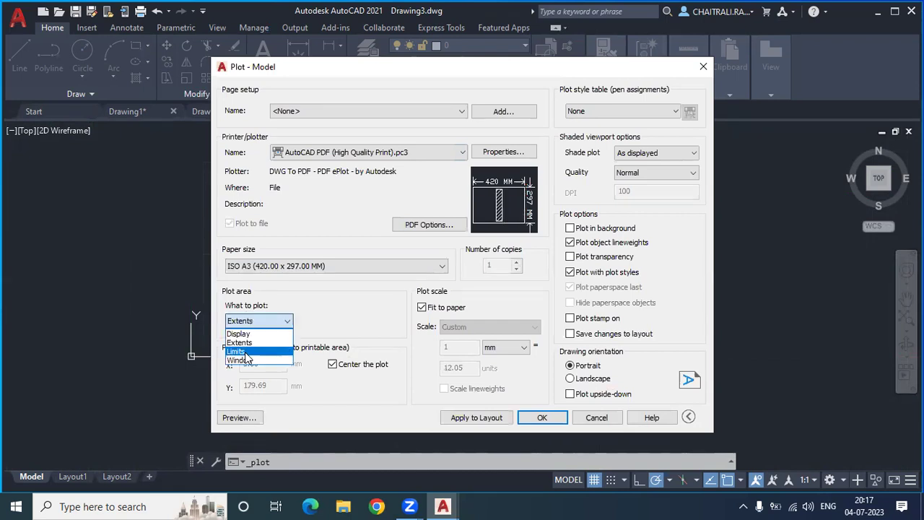
click(261, 401)
click(242, 417)
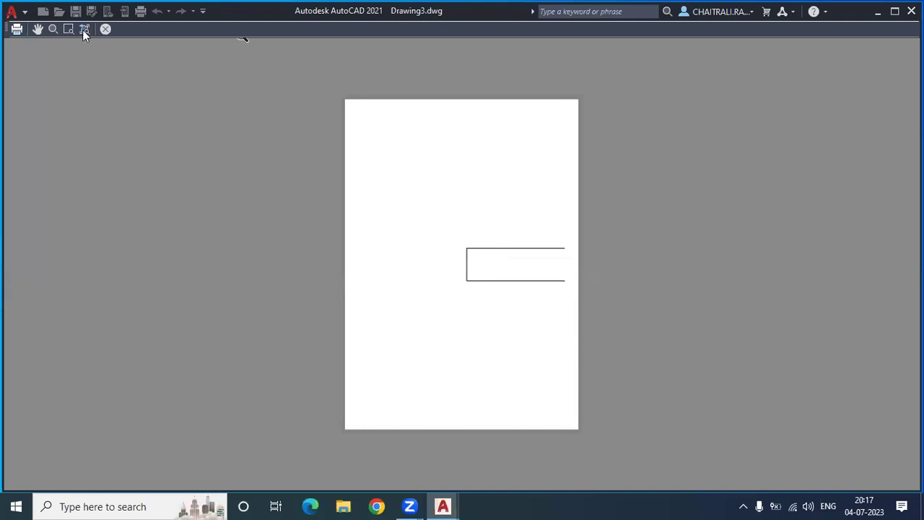
Preview the Limits plot in landscape, compare portrait, keep landscape, and close the Plot dialog.
key(Escape)
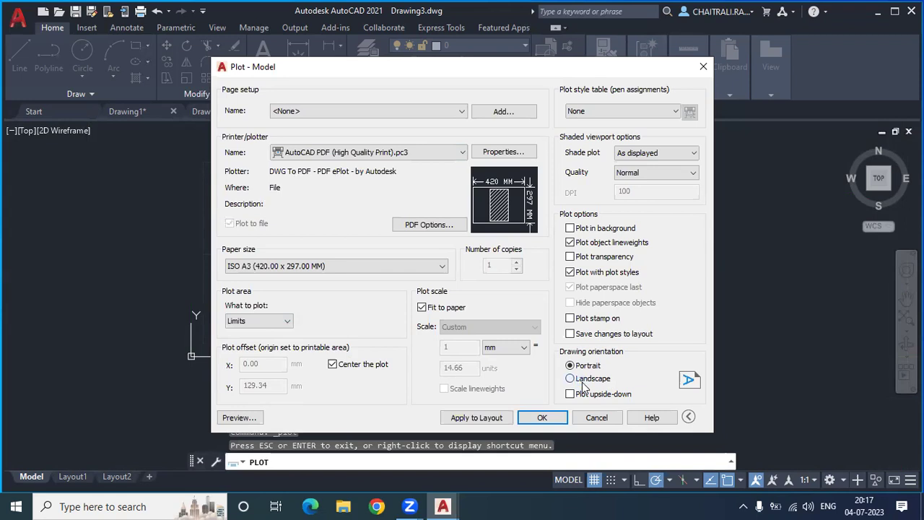
click(585, 377)
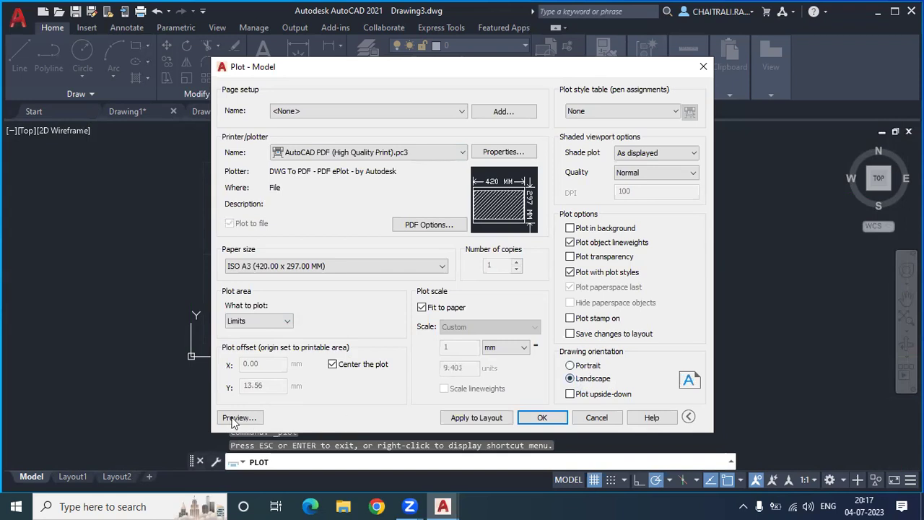
click(232, 418)
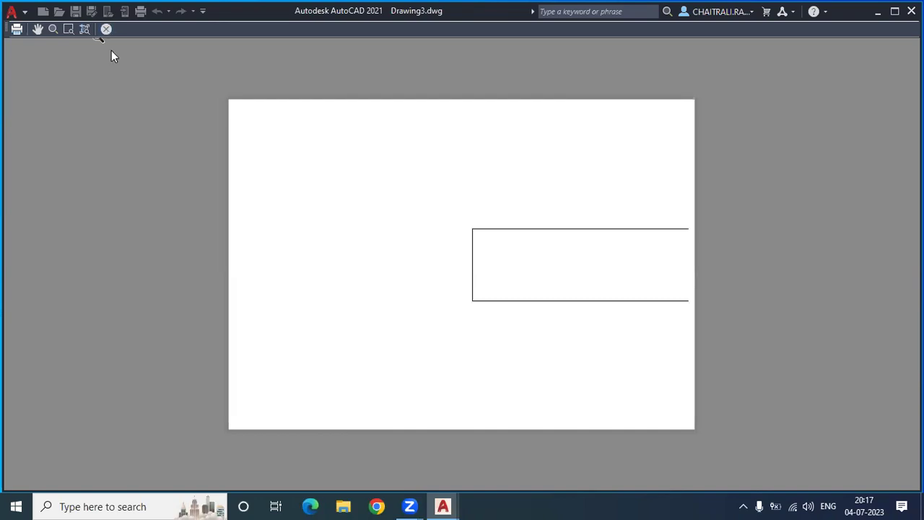
click(106, 29)
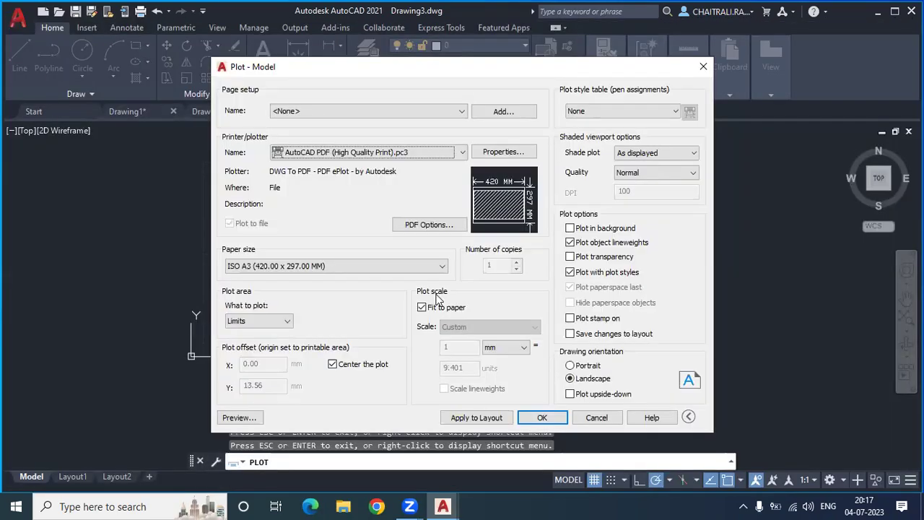
click(584, 366)
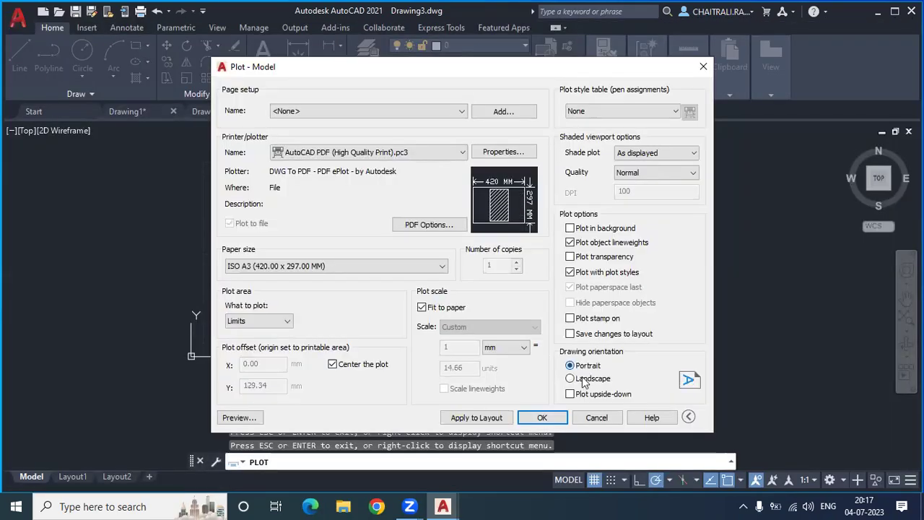
click(584, 378)
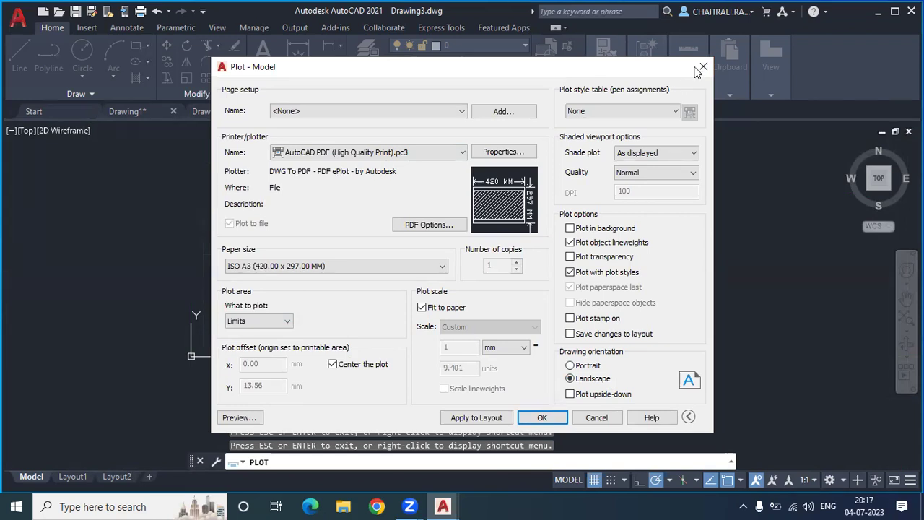
key(Escape)
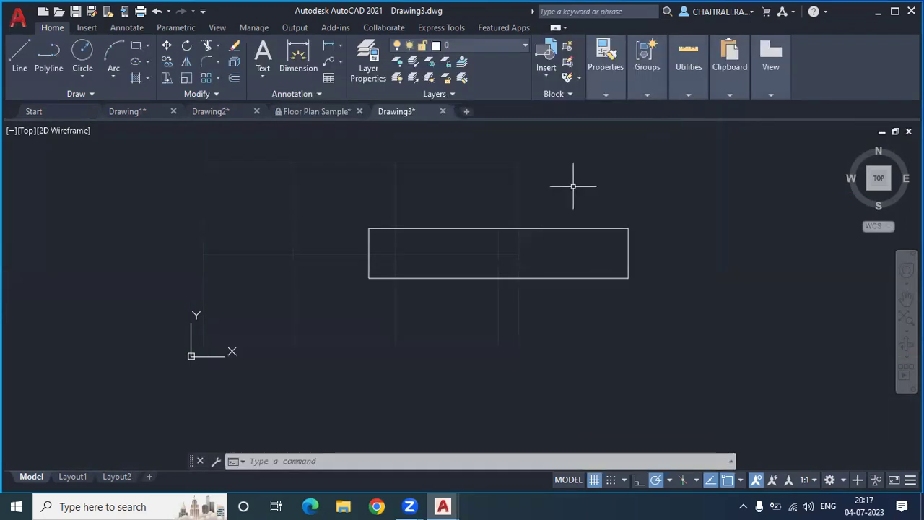
Window-select and delete the rectangle, then pan the view slightly toward the lower right.
click(607, 188)
click(402, 281)
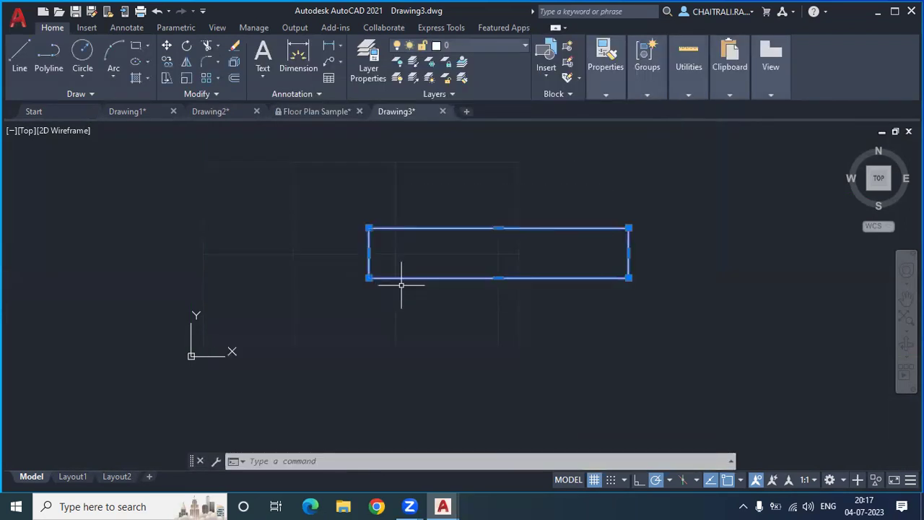
key(Delete)
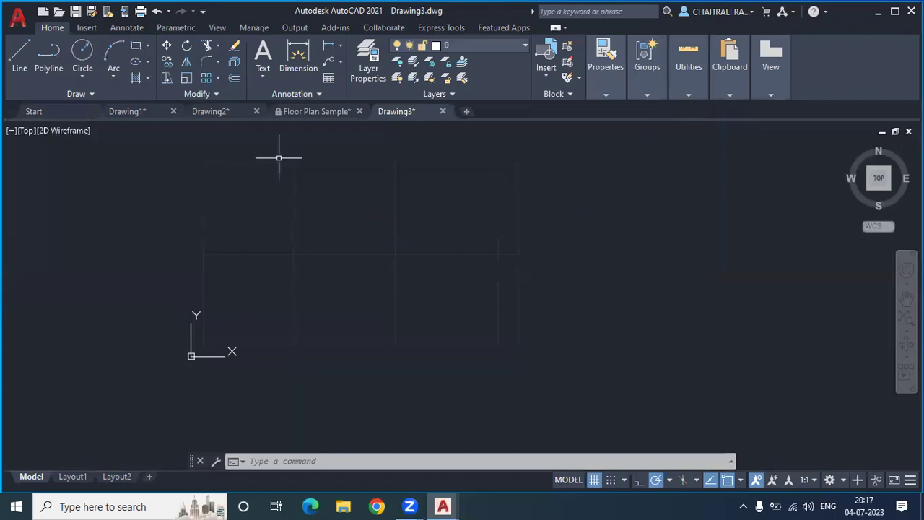
middle_drag(278, 158, 292, 169)
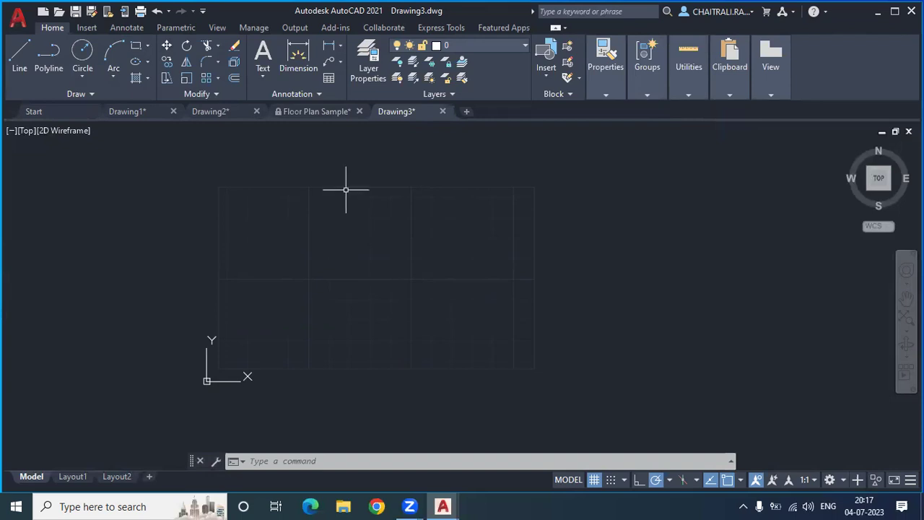
middle_drag(346, 190, 362, 212)
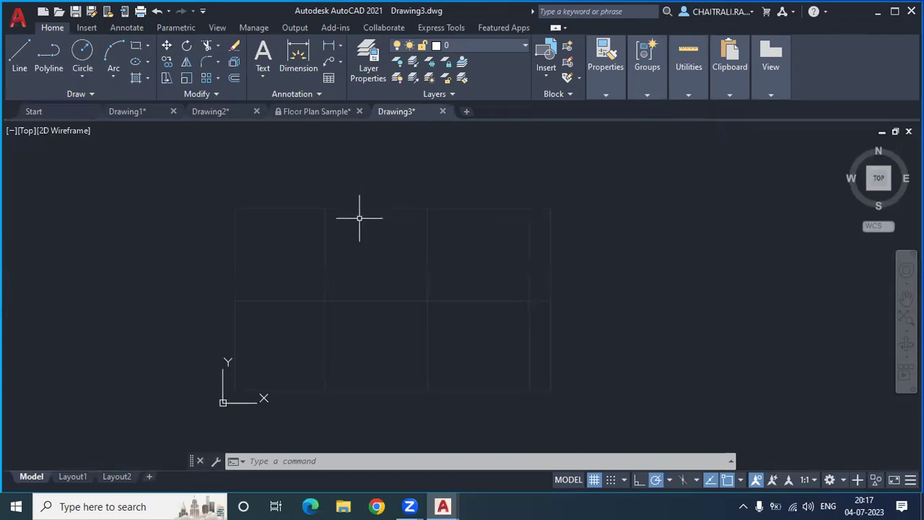